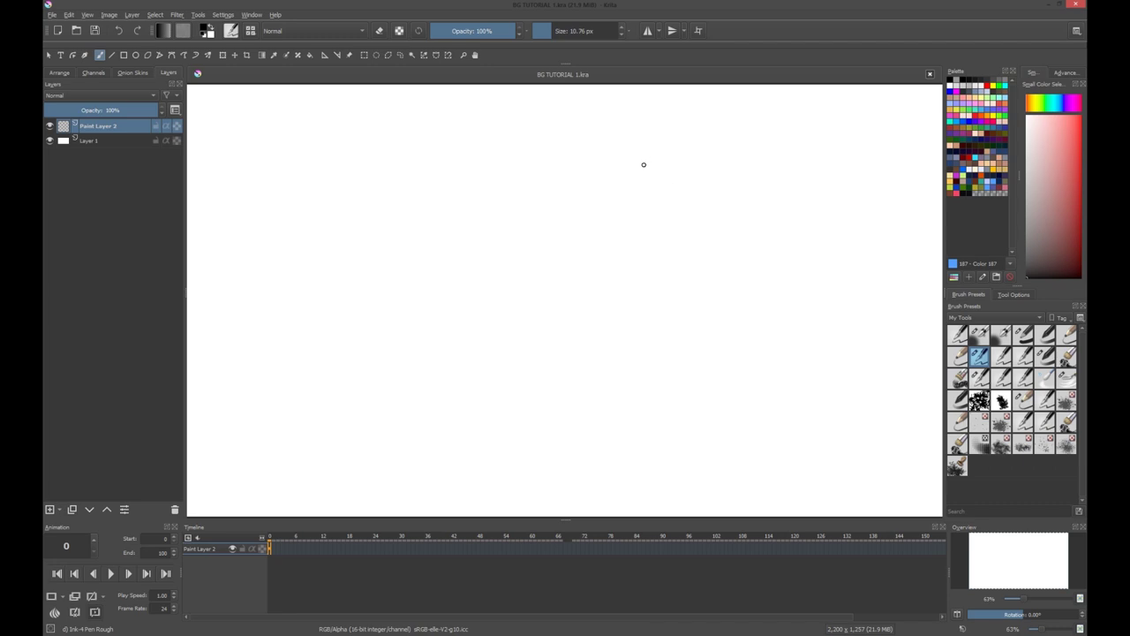
Step: Fill the whole Paint Layer 2 with a saturated medium sky blue based on the light blue palette swatch
key(minus)
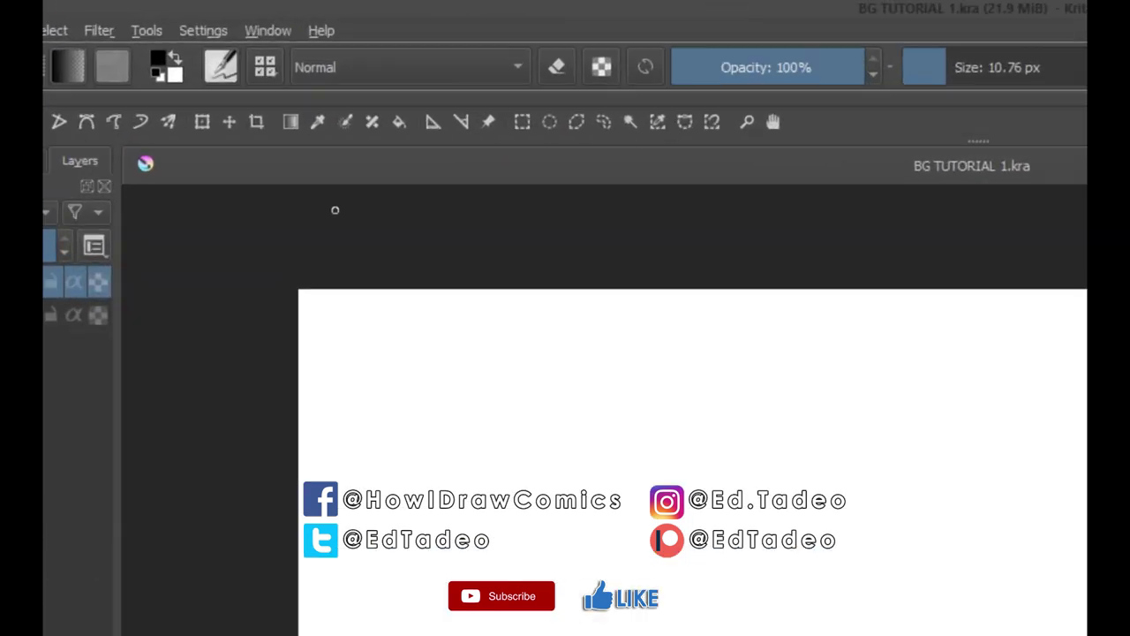
click(310, 55)
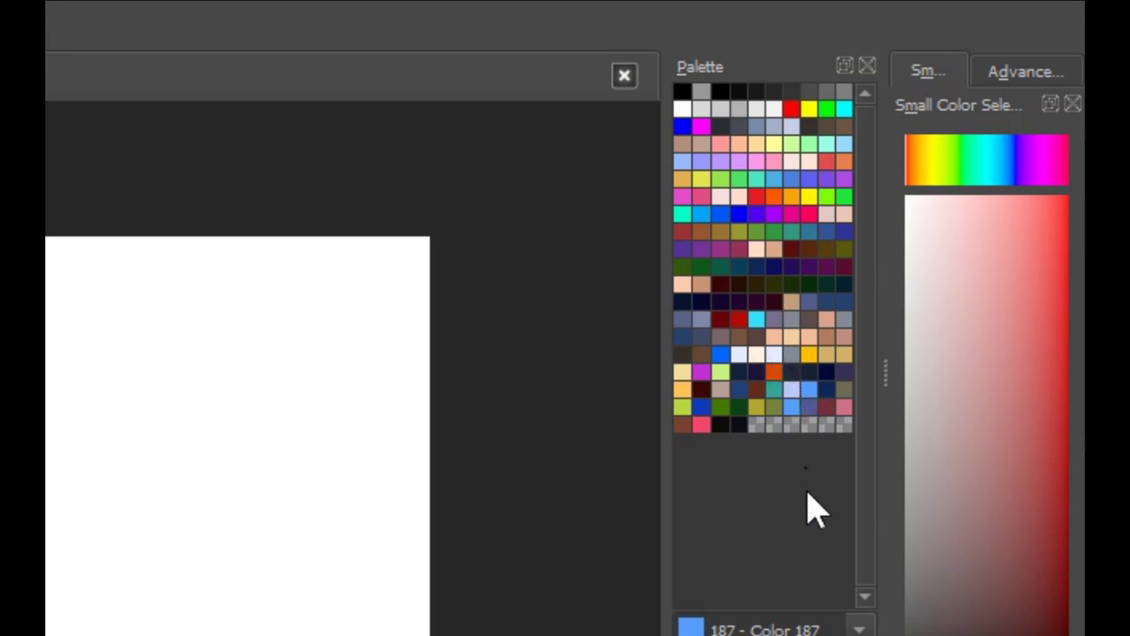
click(792, 407)
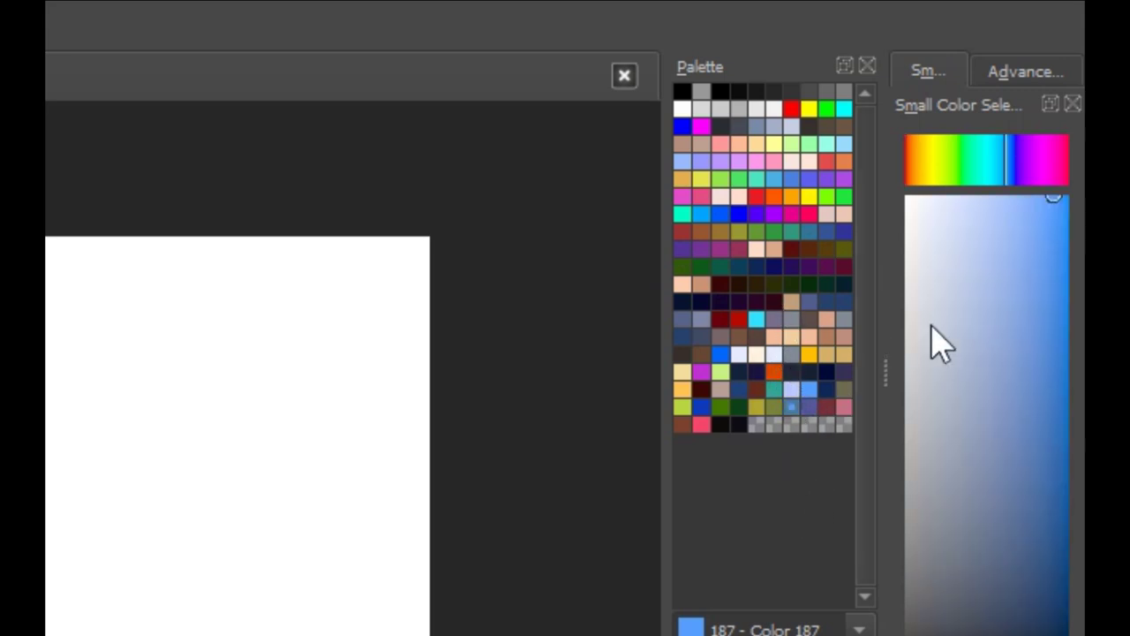
mouse_move(1053, 221)
mouse_down()
mouse_move(1072, 215)
mouse_move(1079, 195)
mouse_up()
click(1065, 281)
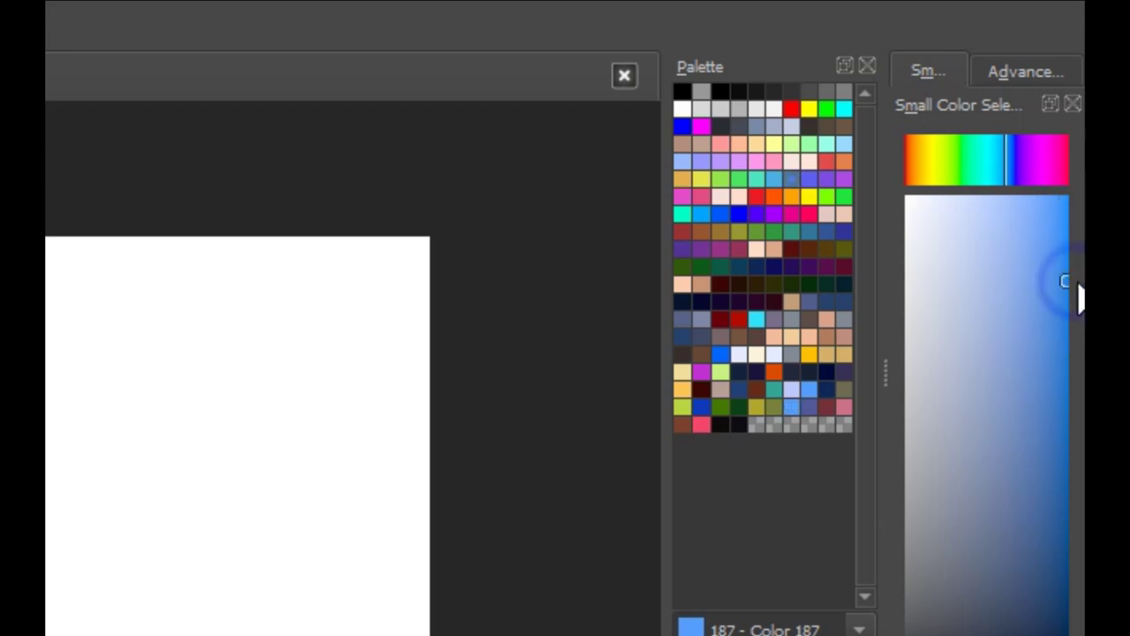
click(1065, 255)
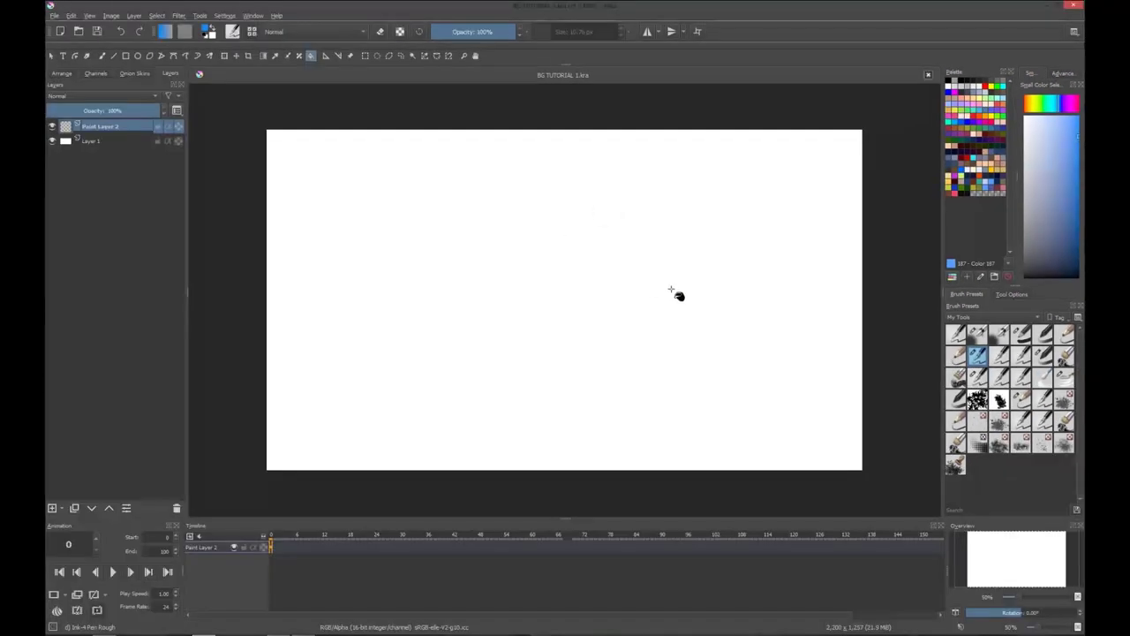
key(shift+BackSpace)
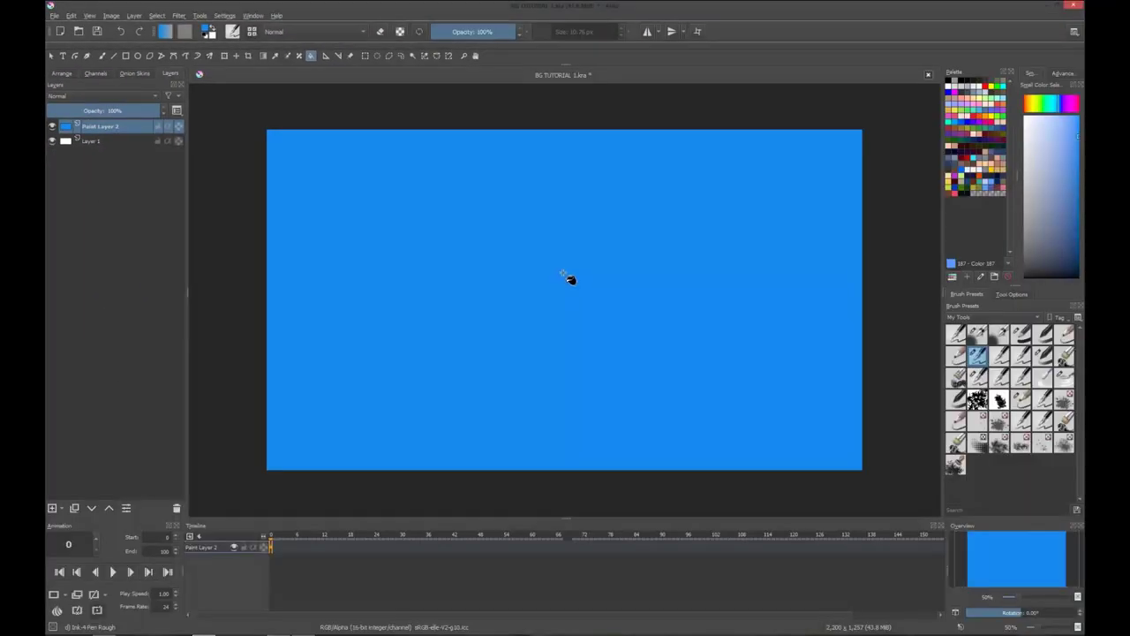
Step: Add a new paint layer above the blue-filled layer
key(minus)
key(plus)
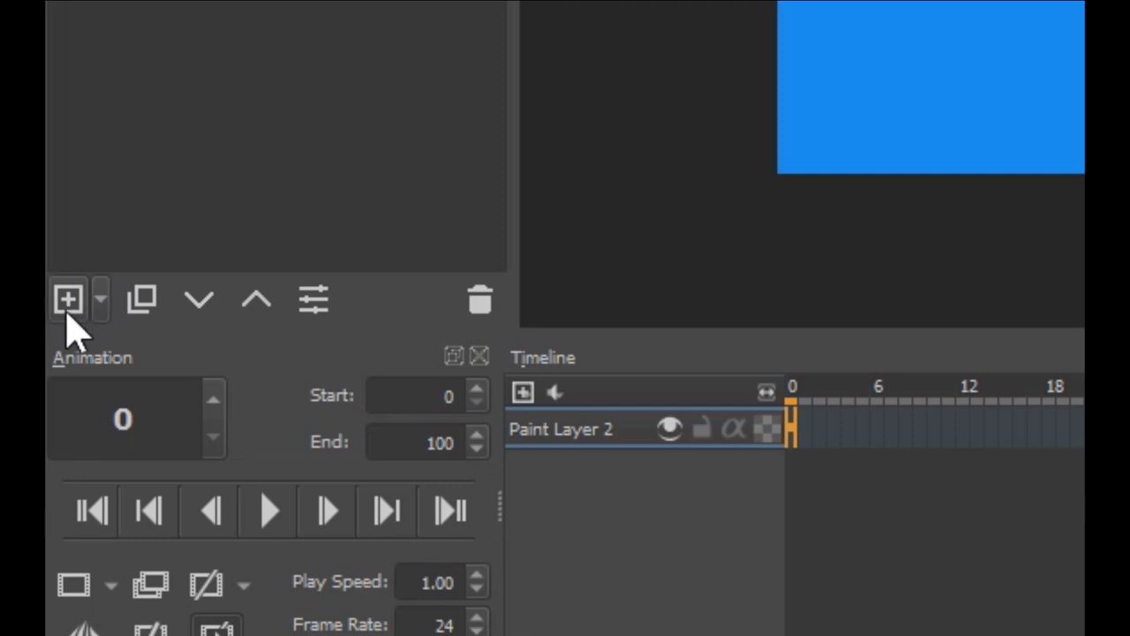
click(71, 304)
click(101, 300)
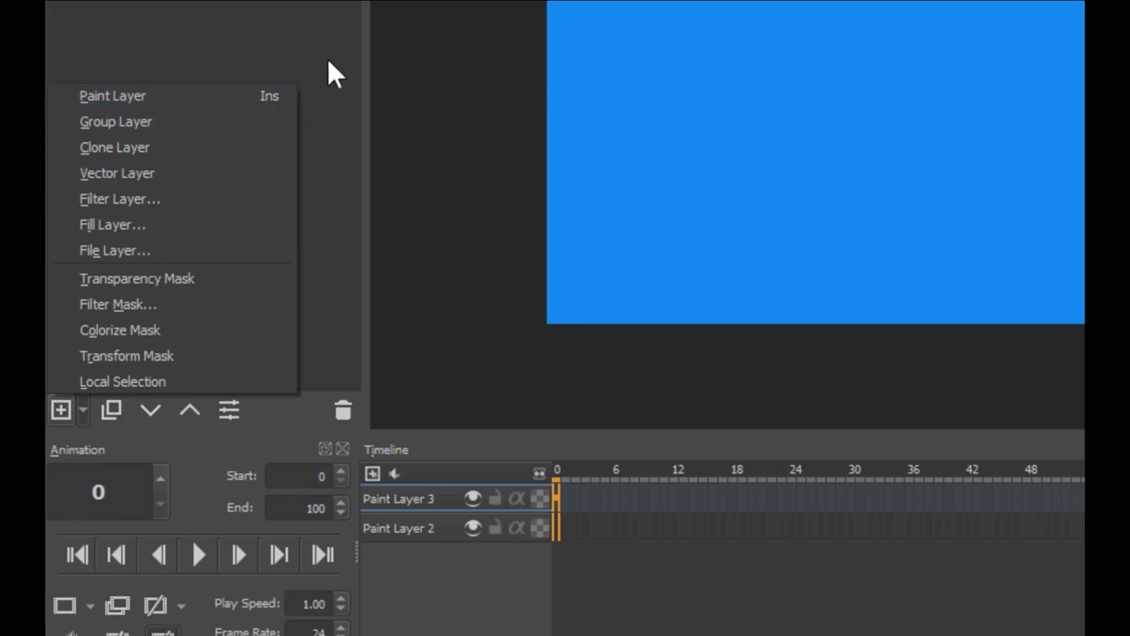
click(567, 43)
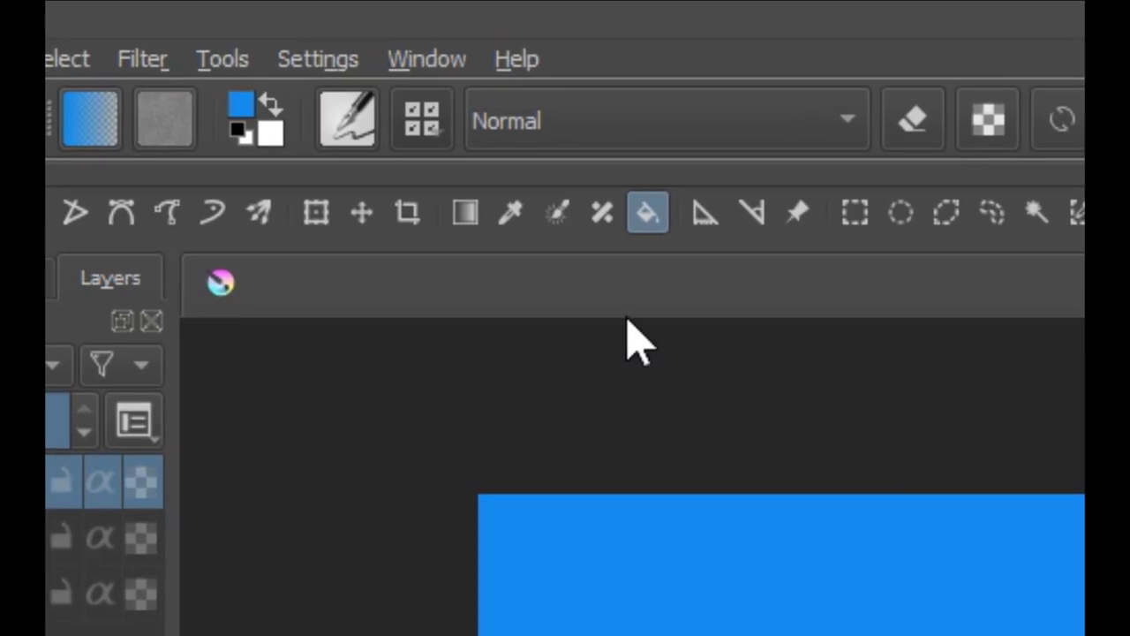
Step: Set the foreground colour to light blue #6db8ff and draw a vertical gradient with it upward from mid-canvas on Paint Layer 3
click(467, 221)
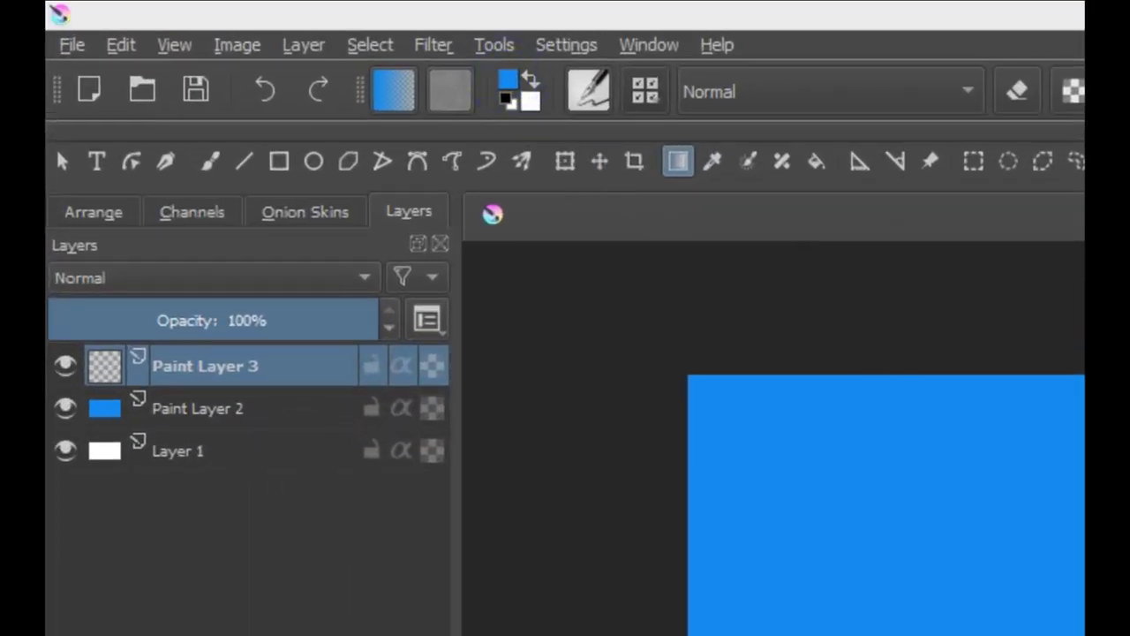
click(508, 84)
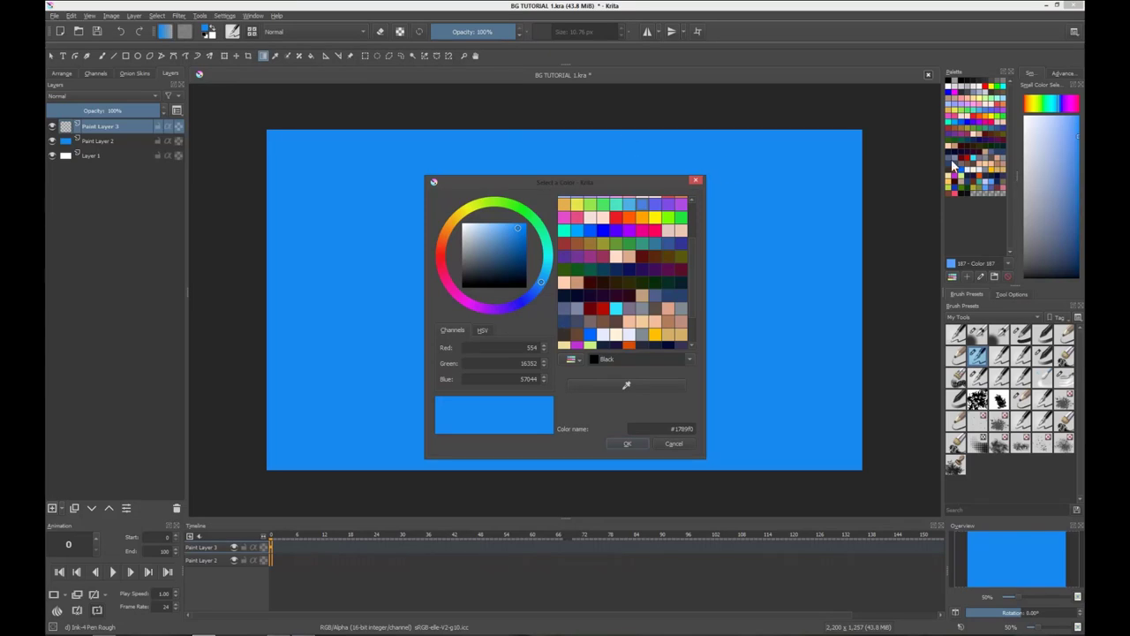
click(493, 226)
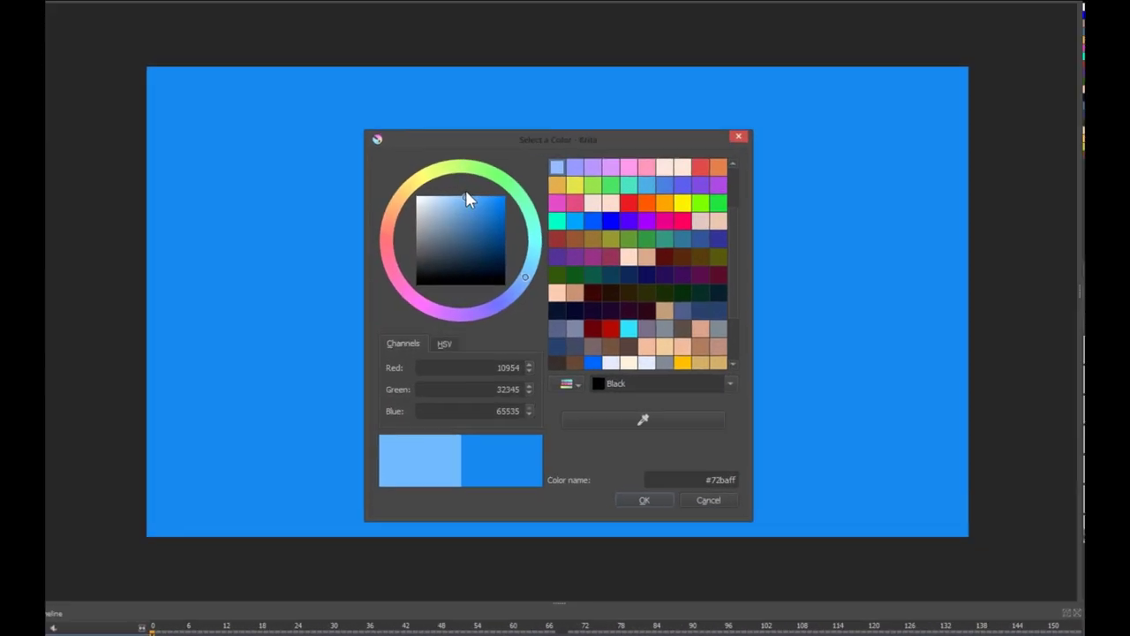
click(465, 193)
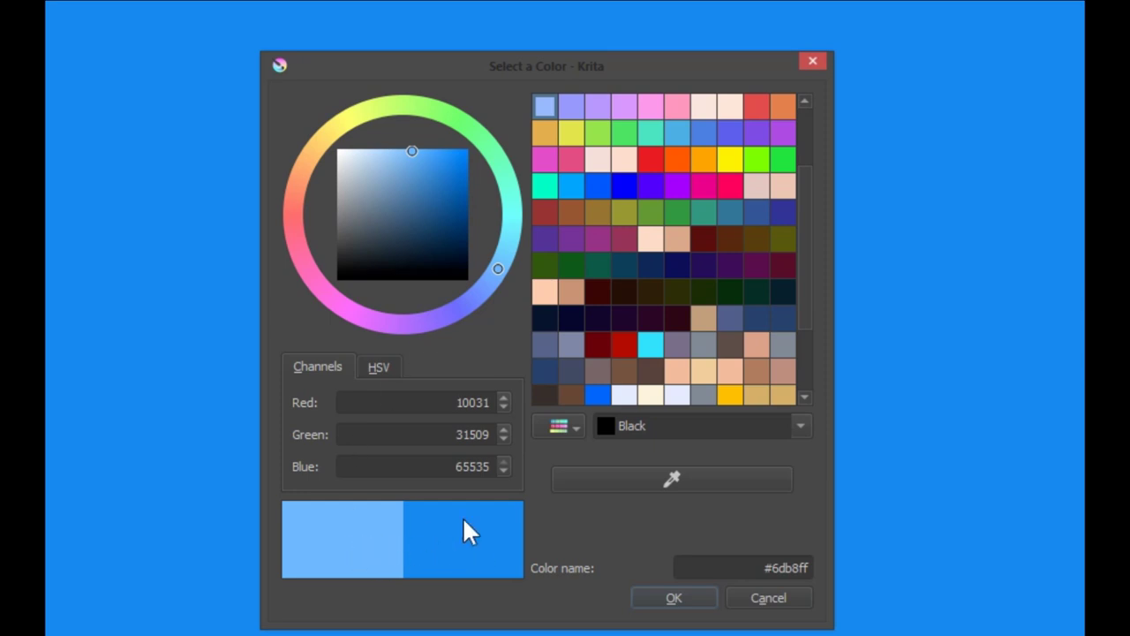
click(696, 600)
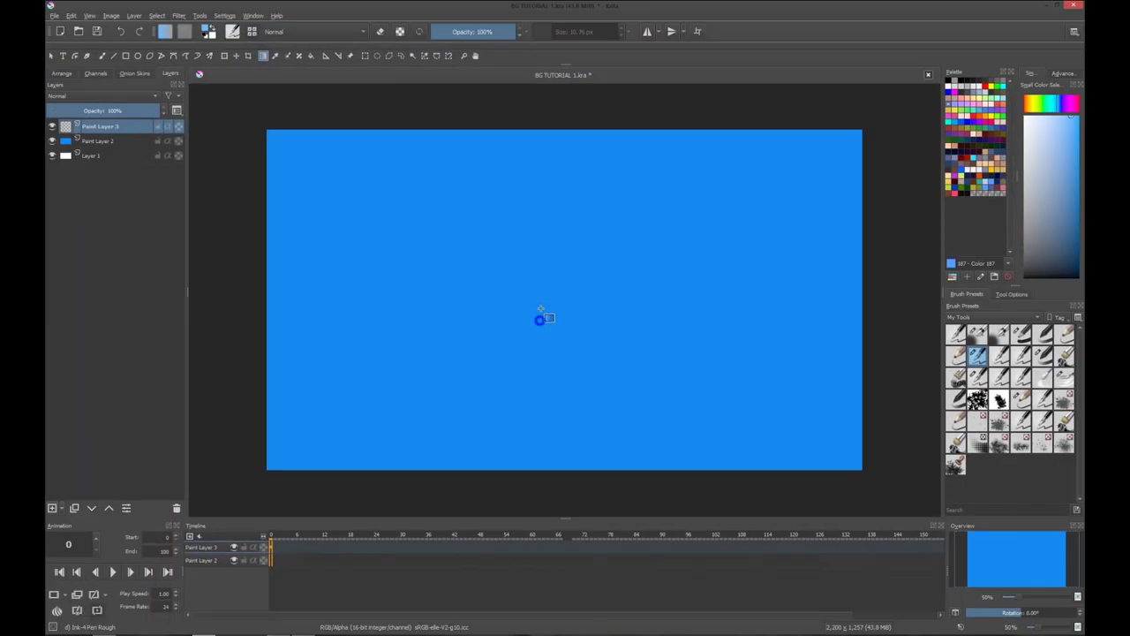
drag(539, 318, 542, 228)
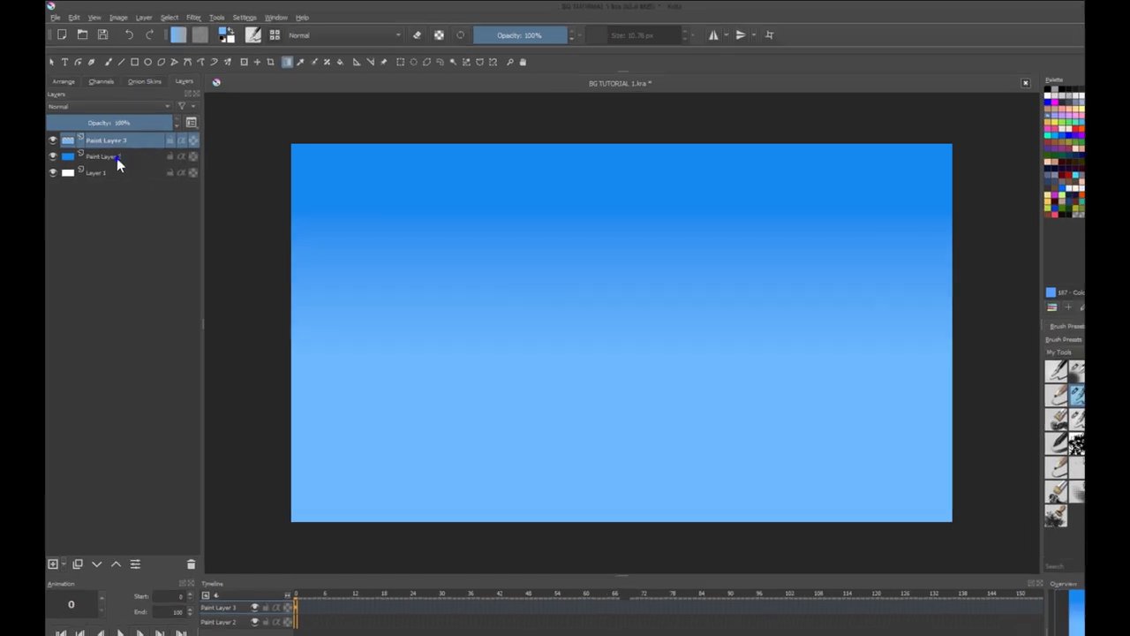
Step: Rename the solid blue Paint Layer 2 as "sky"
double_click(111, 141)
drag(105, 141, 61, 142)
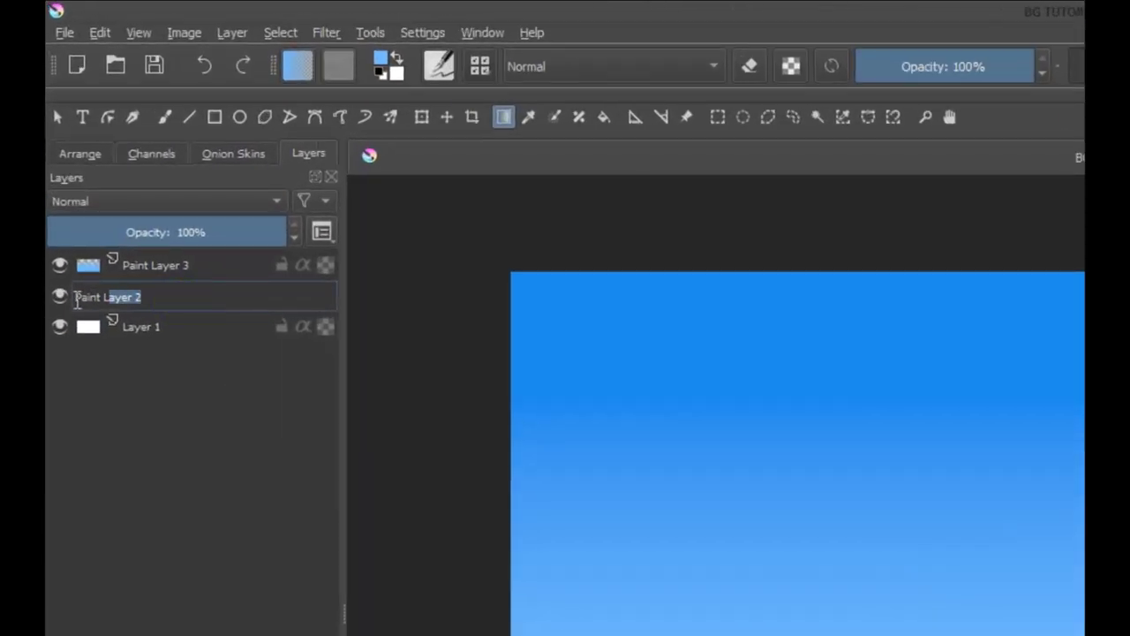
drag(78, 300, 74, 299)
text(sky)
key(Return)
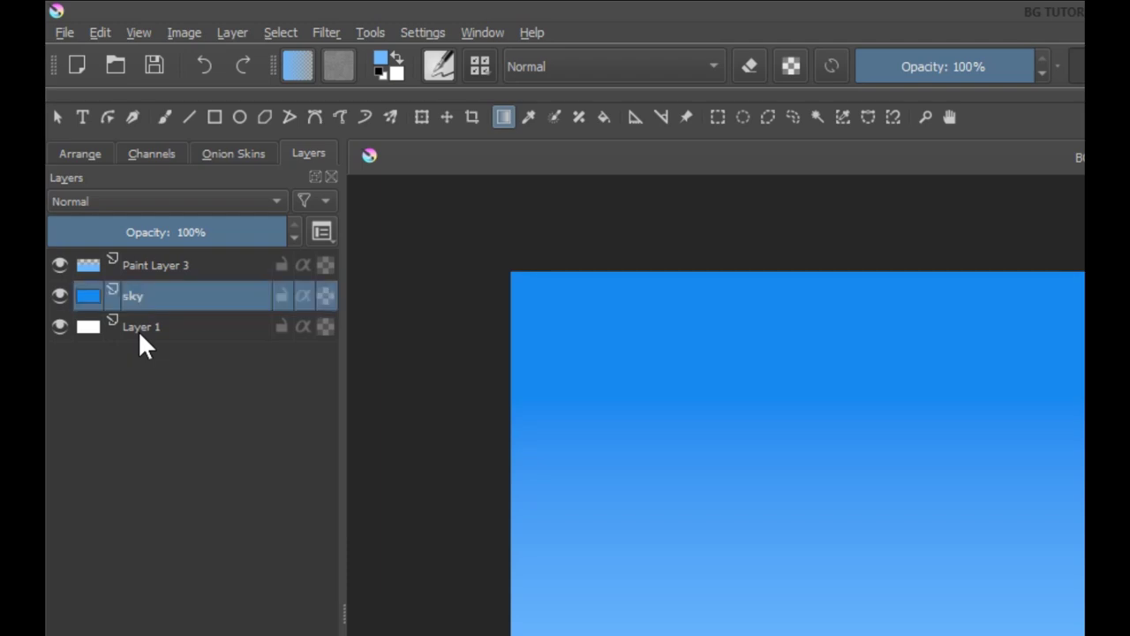
Step: Rename Paint Layer 3 as "gradient"
double_click(183, 267)
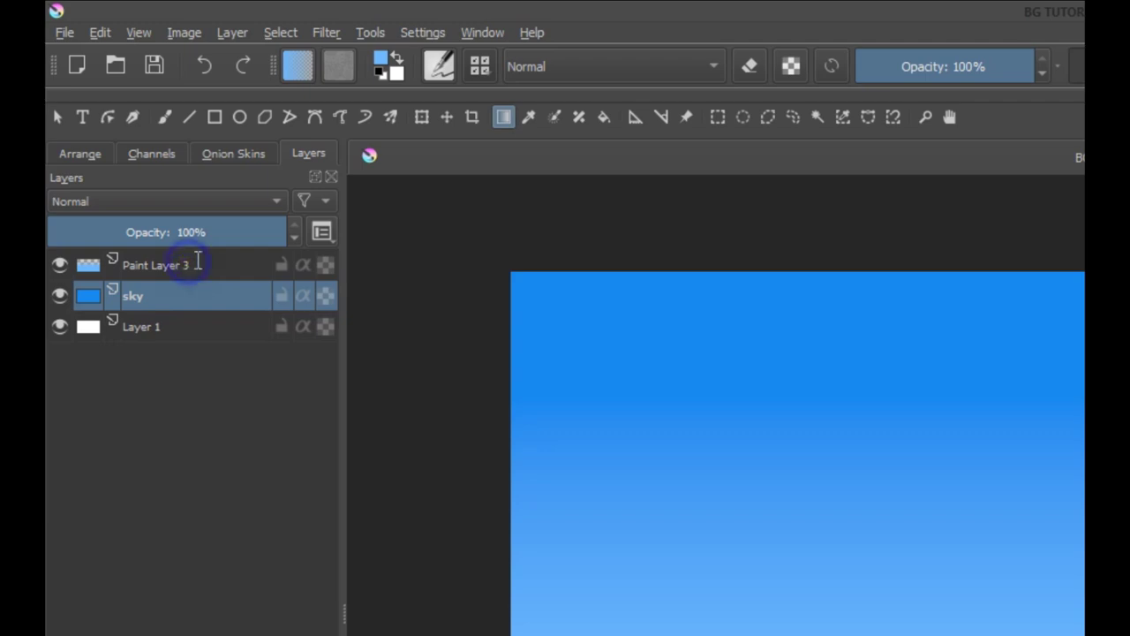
drag(141, 267, 72, 272)
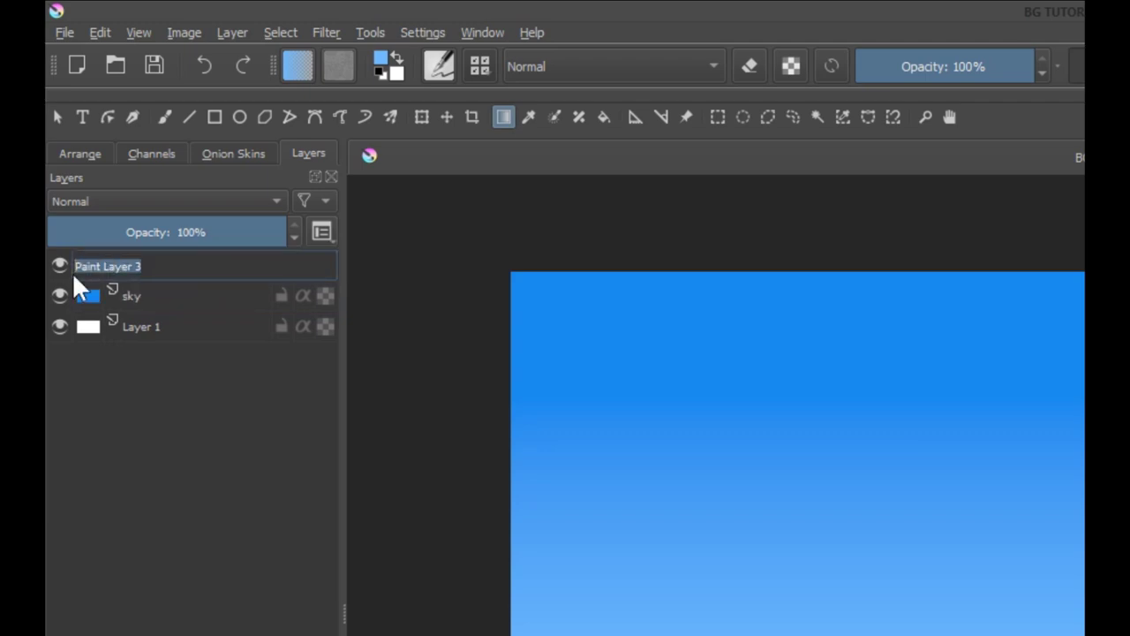
text(gradient)
key(Return)
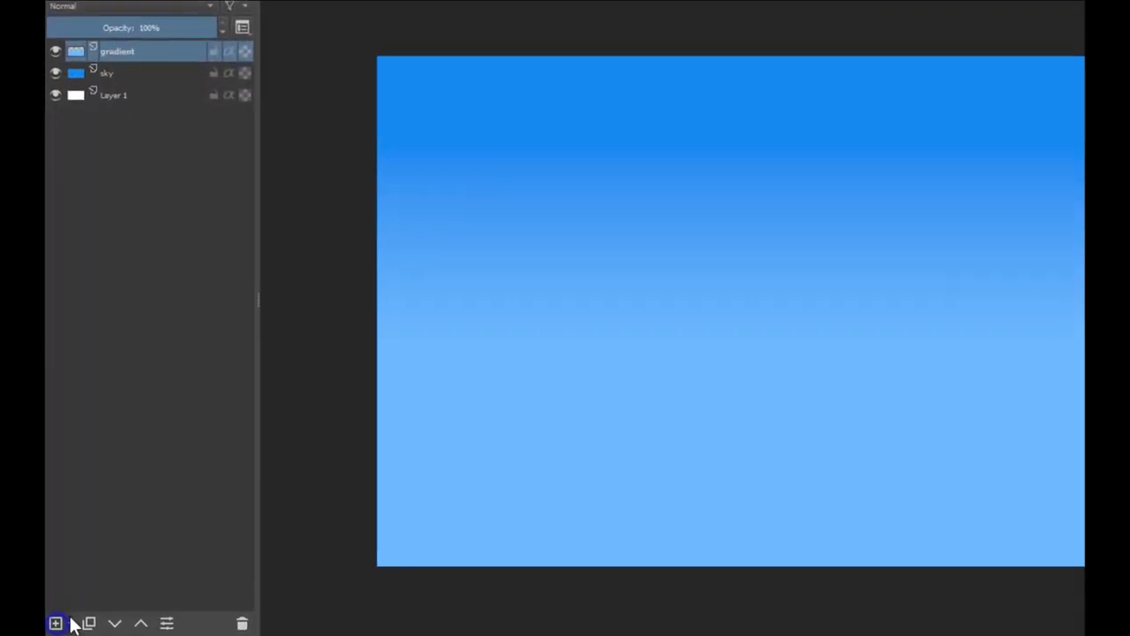
Step: Add a paint layer above the gradient layer and name it "horizon"
click(58, 623)
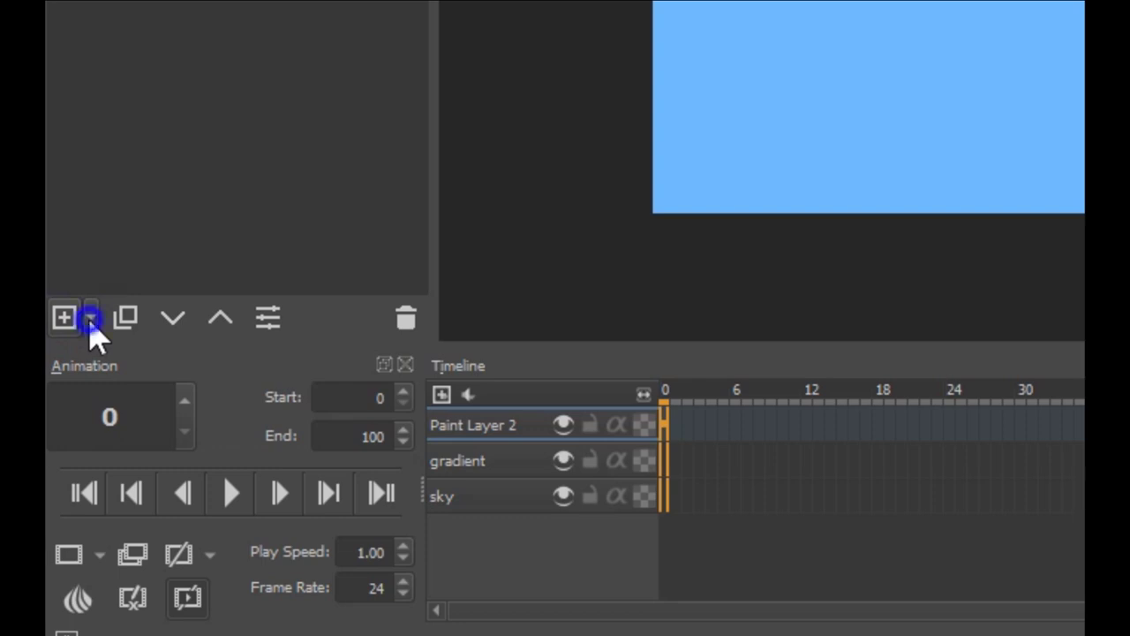
click(90, 320)
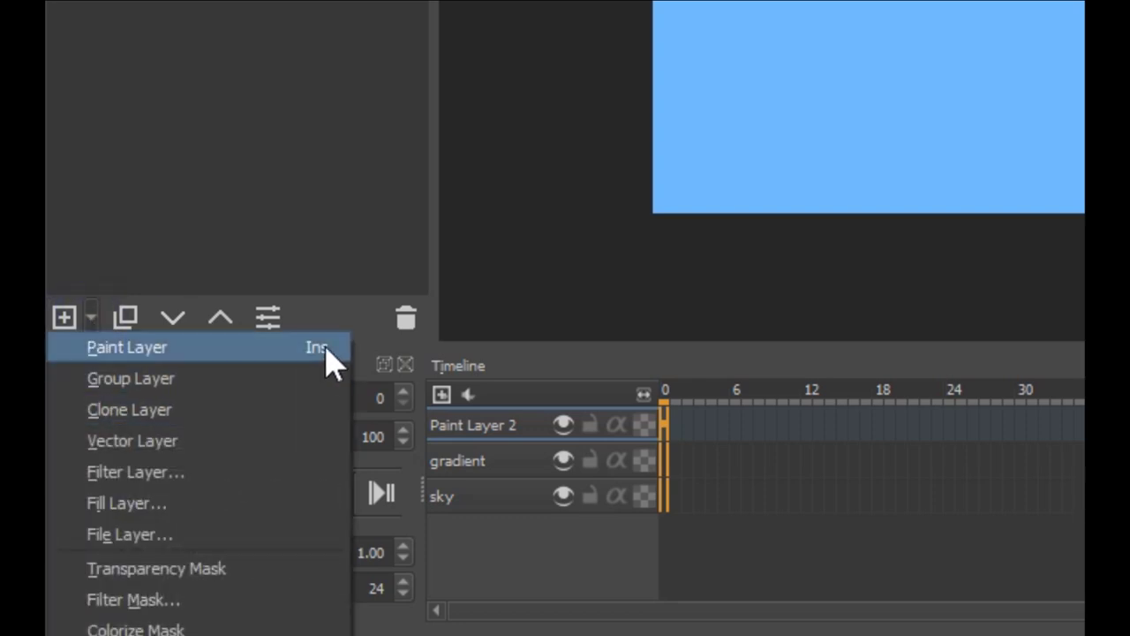
click(350, 138)
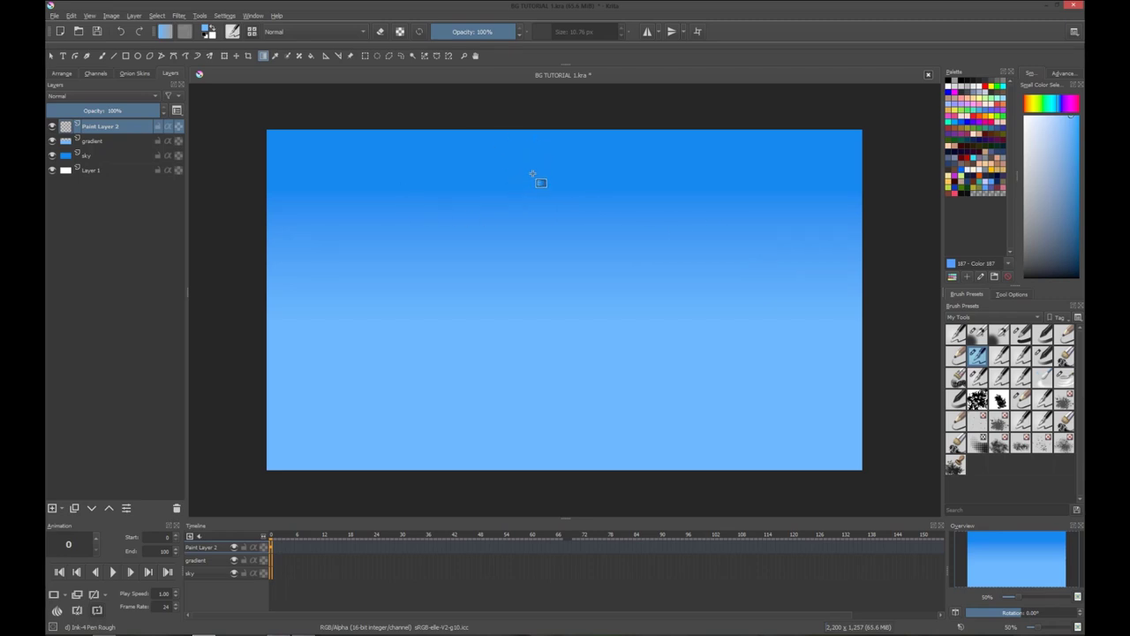
double_click(106, 129)
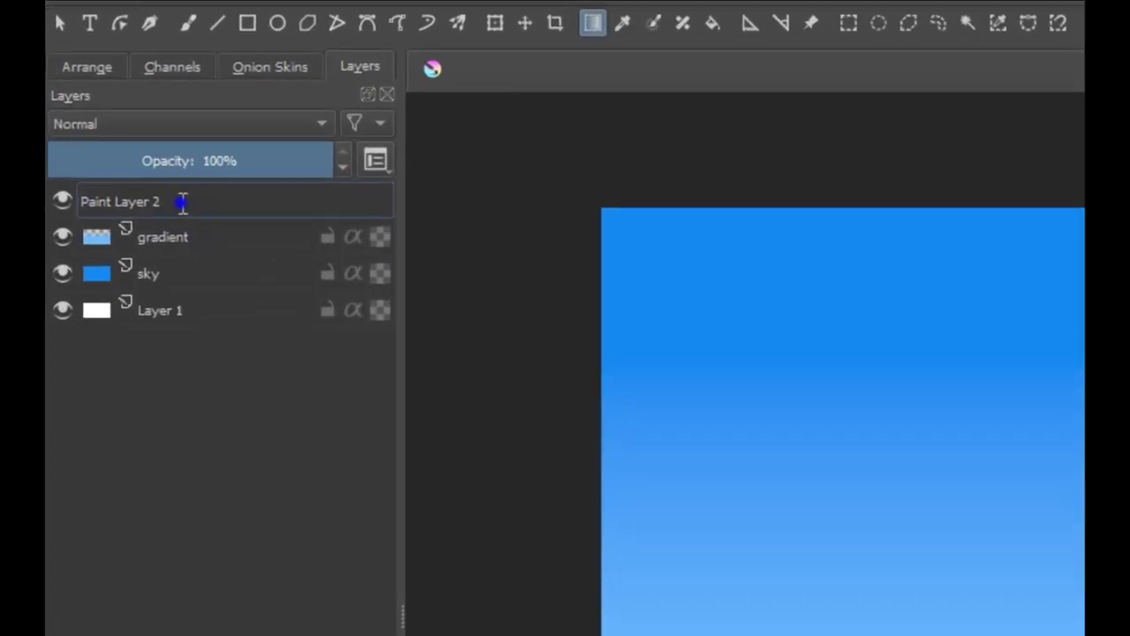
drag(100, 128, 60, 128)
drag(83, 219, 87, 219)
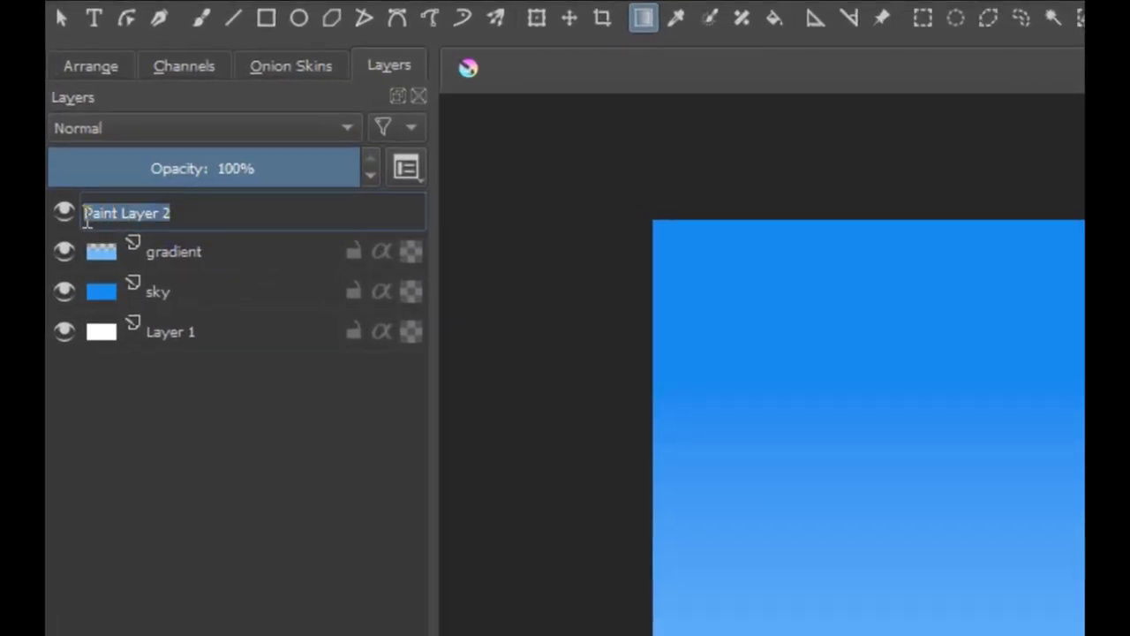
text(no)
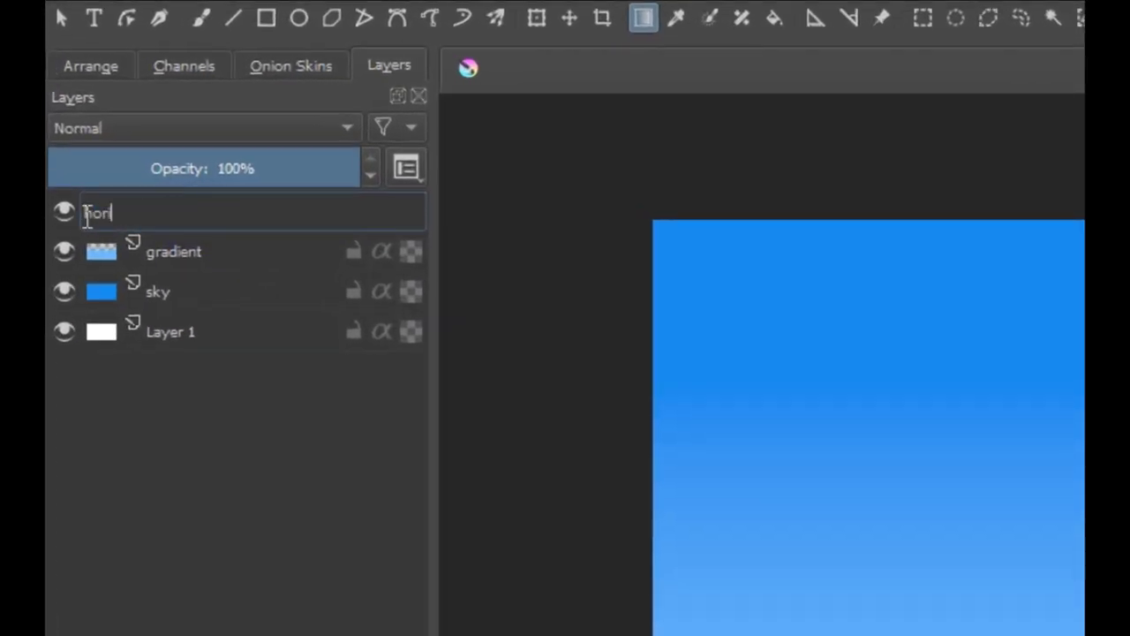
key(Return)
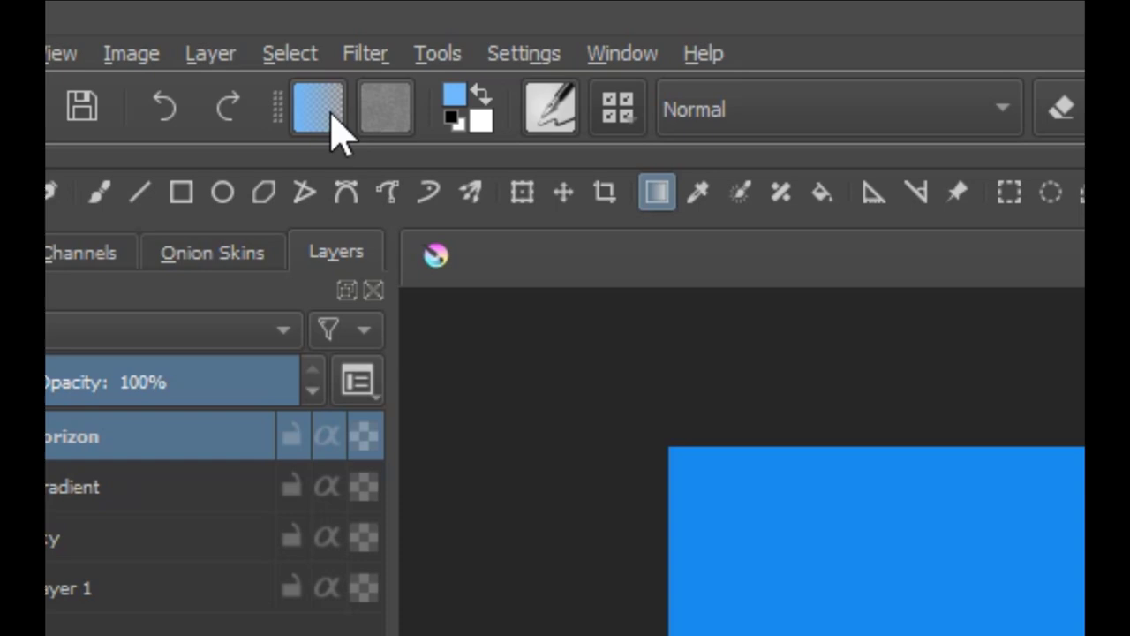
Step: Change the foreground colour to the deeper blue #114fff
click(459, 93)
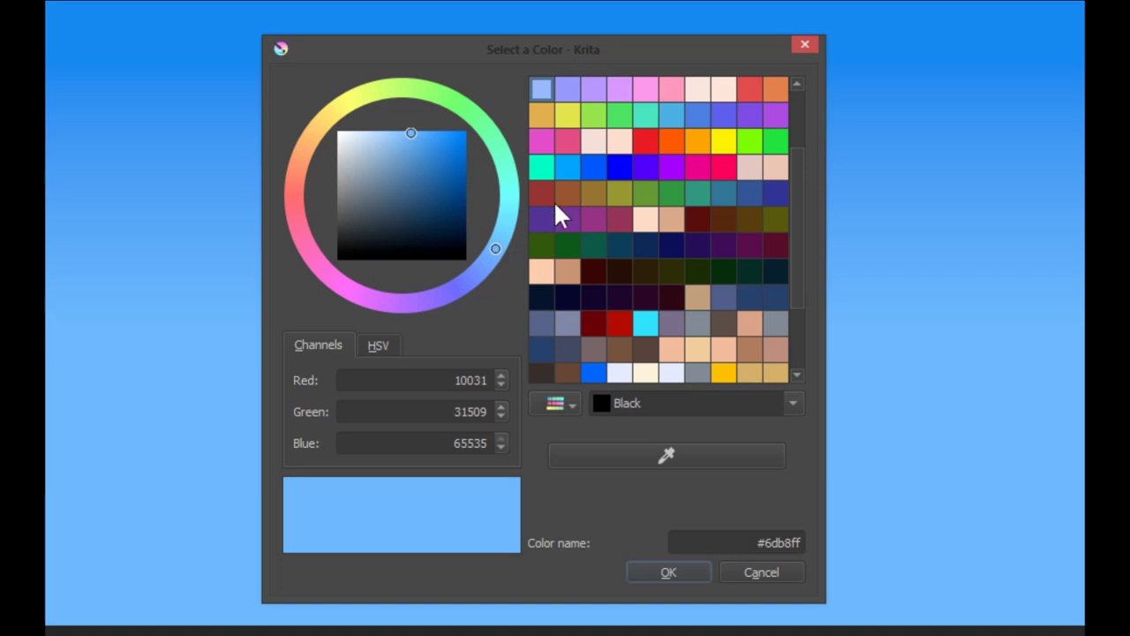
drag(446, 153, 502, 156)
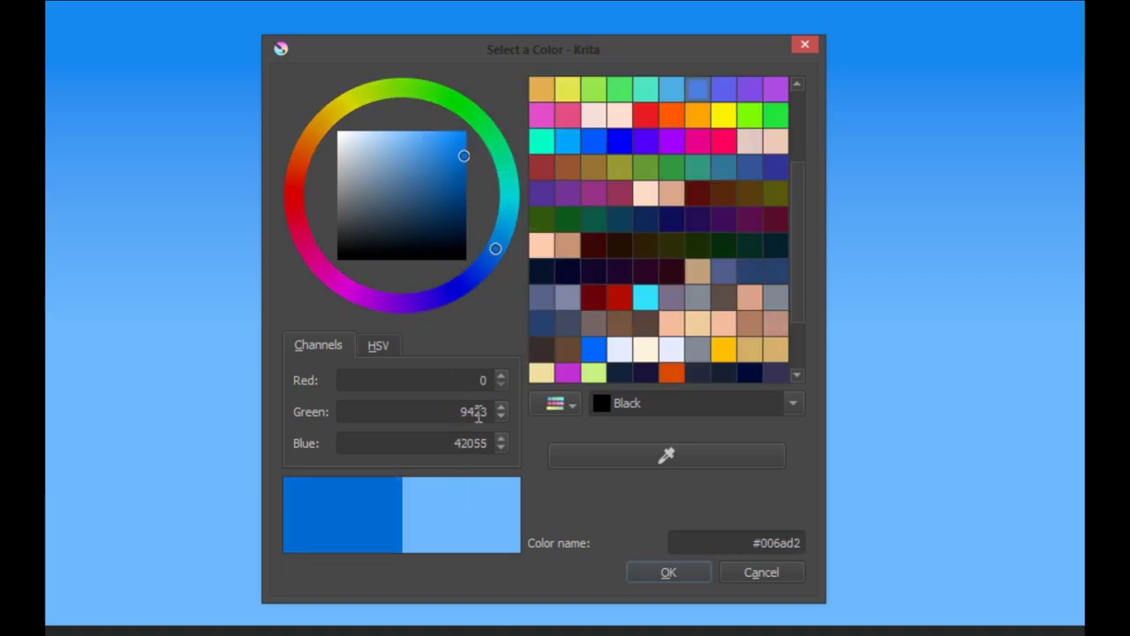
scroll(687, 299, down, 2)
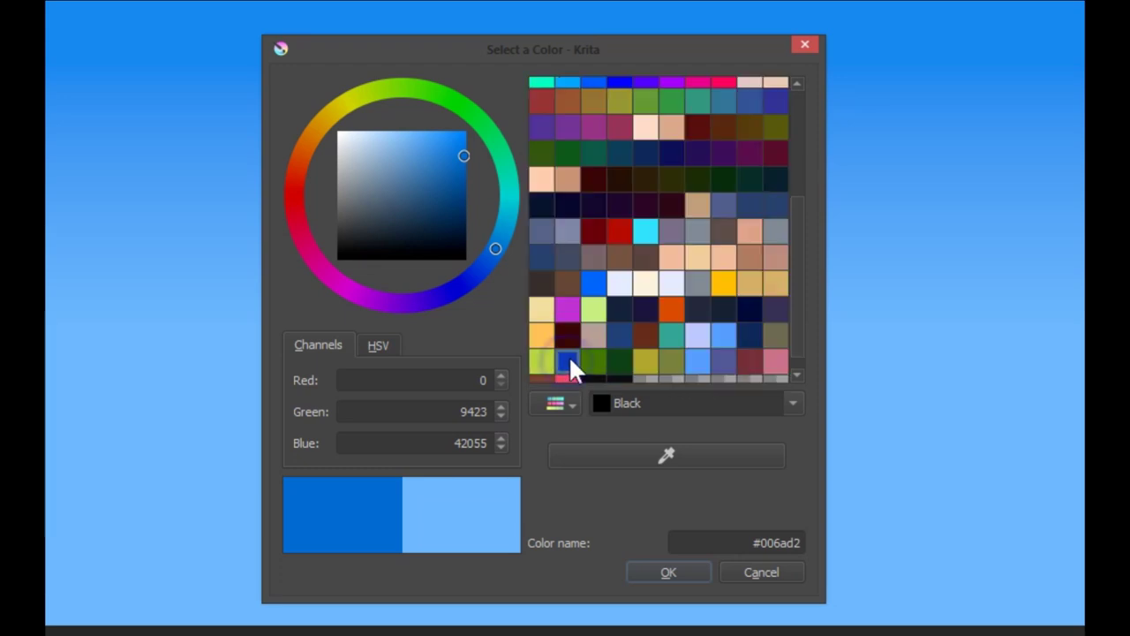
click(568, 359)
drag(451, 152, 452, 112)
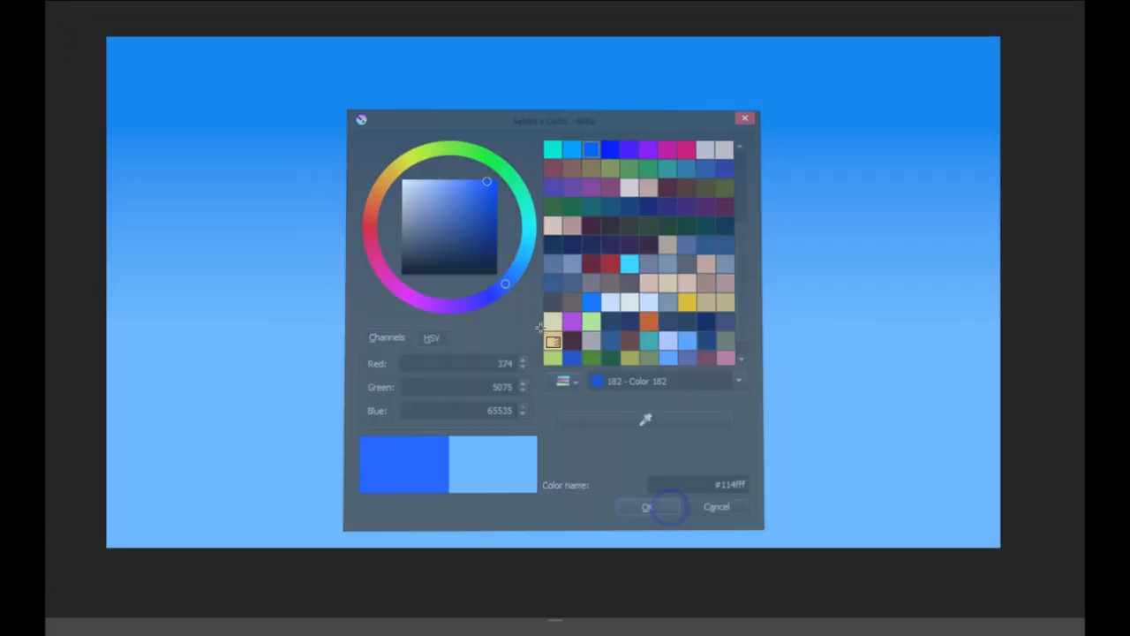
click(698, 570)
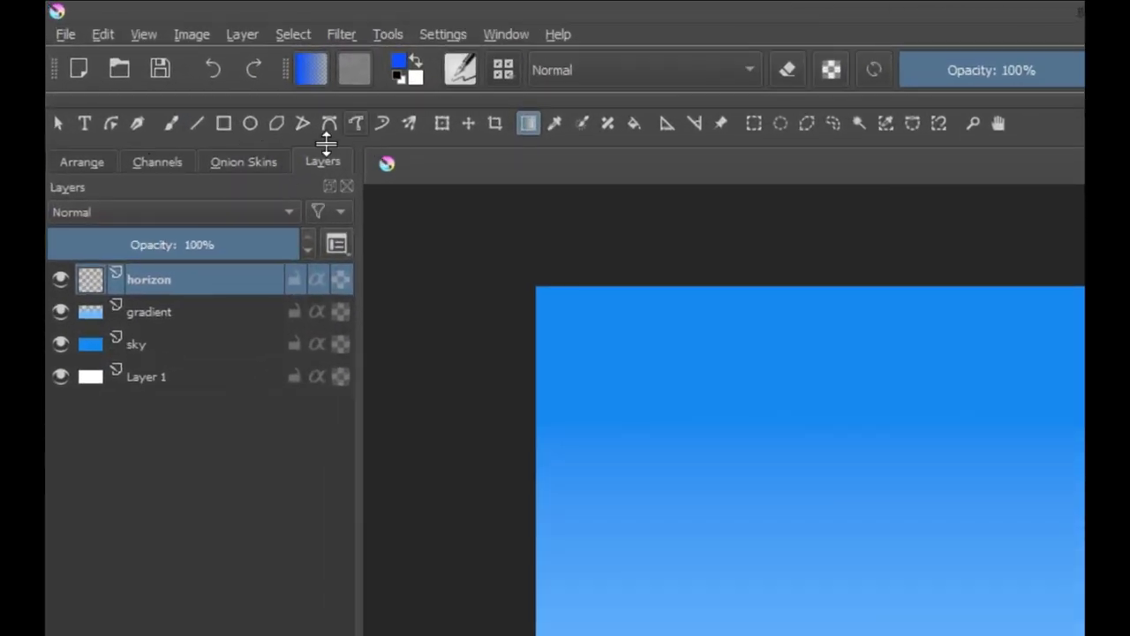
Step: Make a rectangular selection across the canvas's full width, from just below the middle down to the bottom edge
key(ctrl+t)
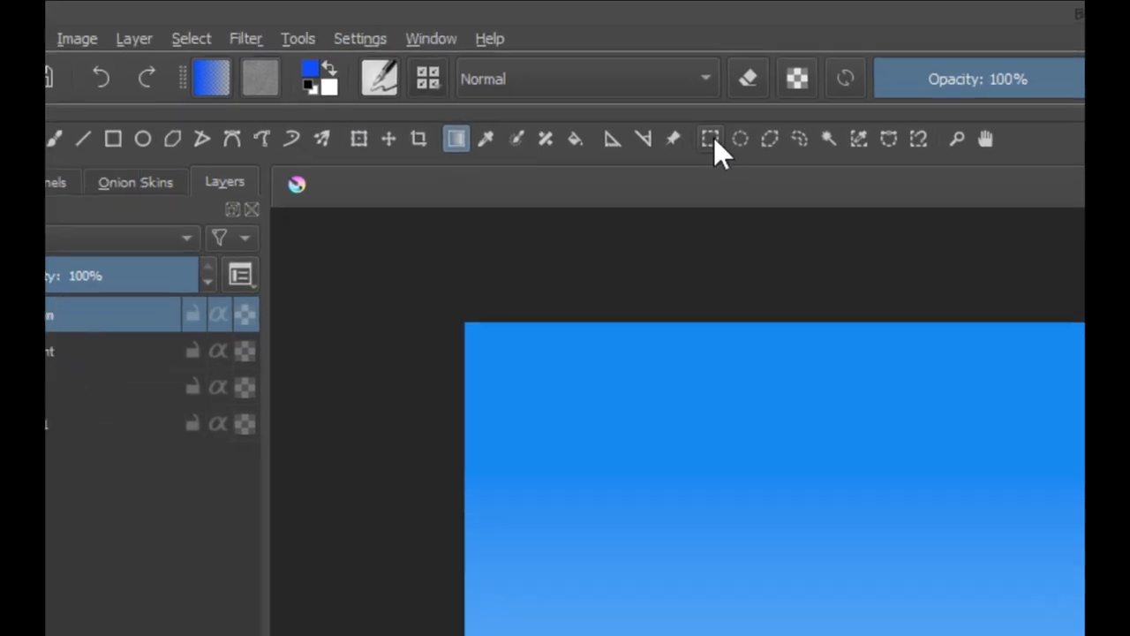
click(711, 138)
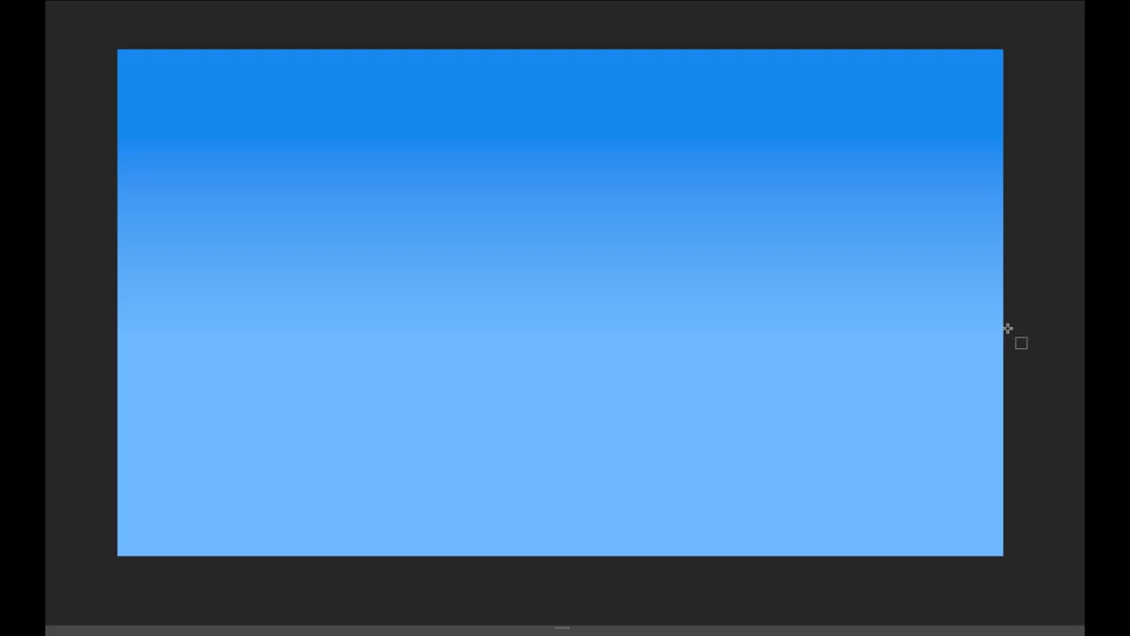
drag(1008, 331, 103, 565)
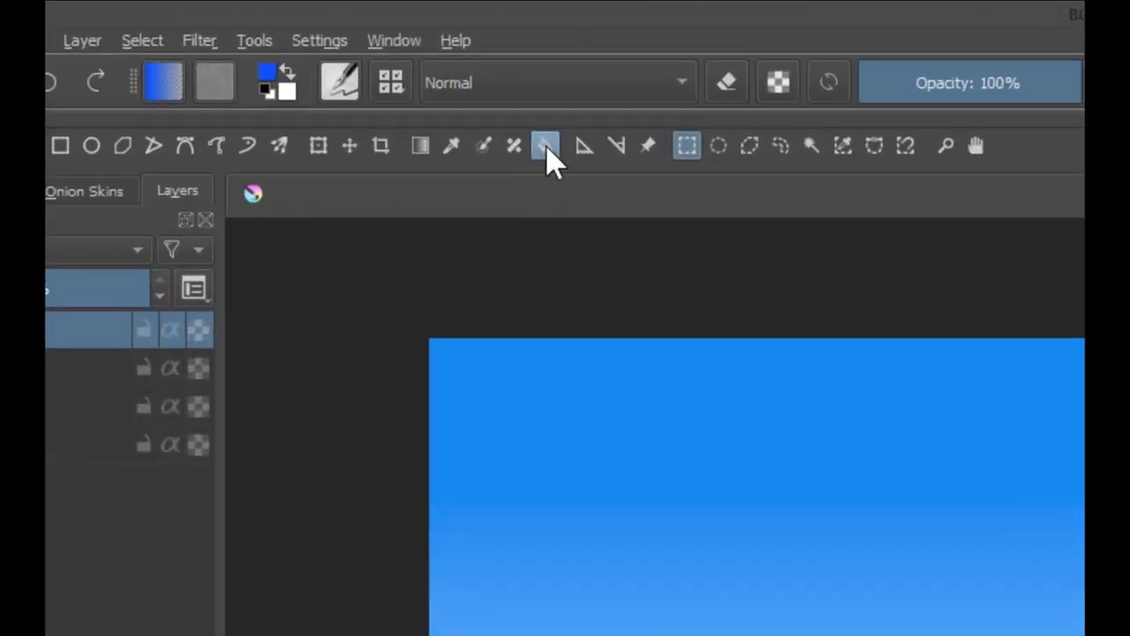
Step: Fill the selected lower area of the horizon layer with the deeper blue foreground colour
click(335, 65)
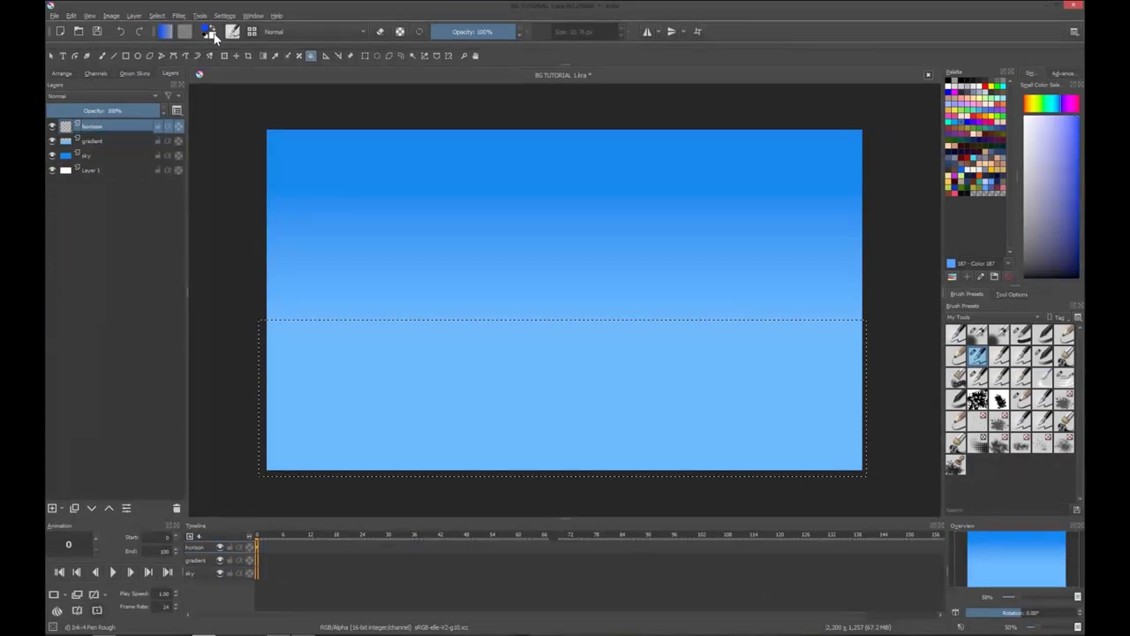
key(shift+BackSpace)
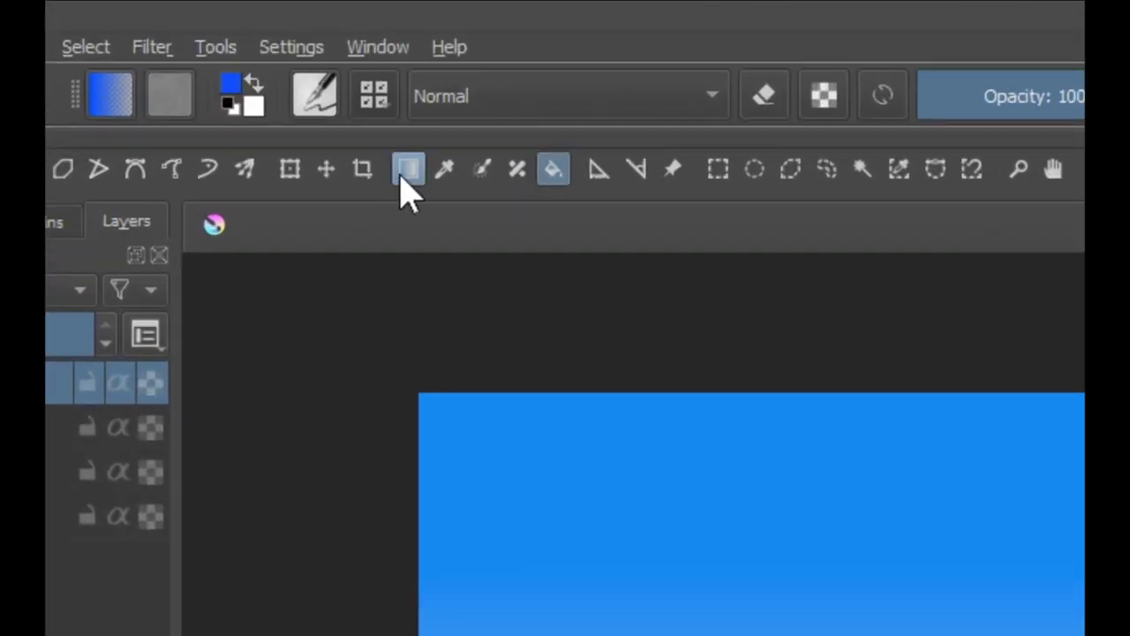
Step: Lock the horizon layer's transparency and apply a slightly lighter blue gradient that fades from the horizon line down into the deeper blue
click(408, 168)
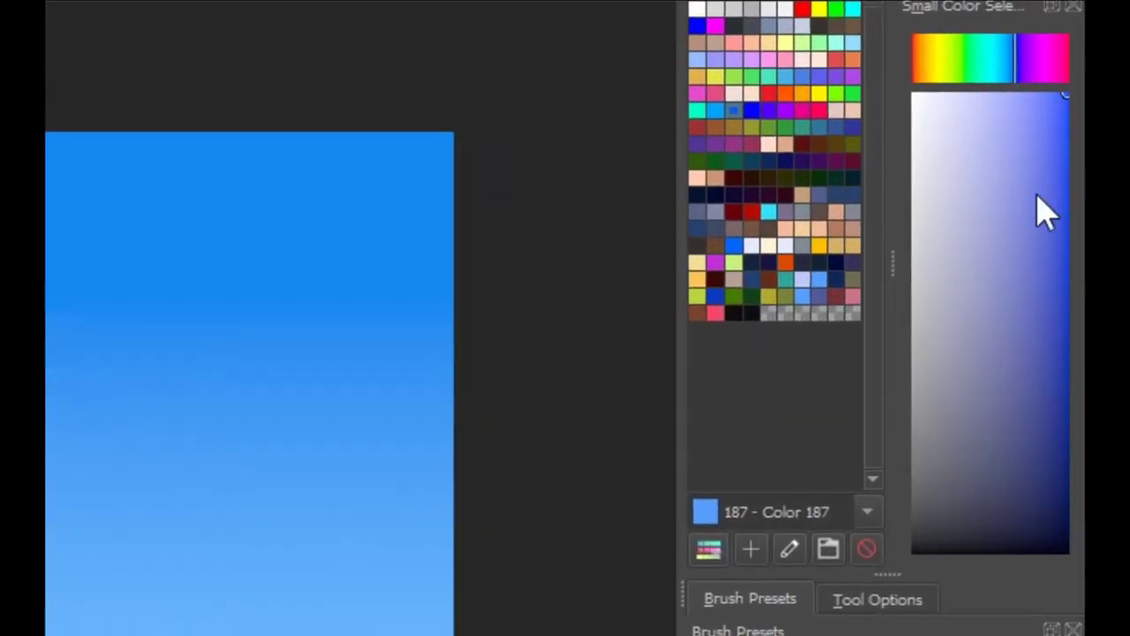
drag(1042, 113, 1044, 92)
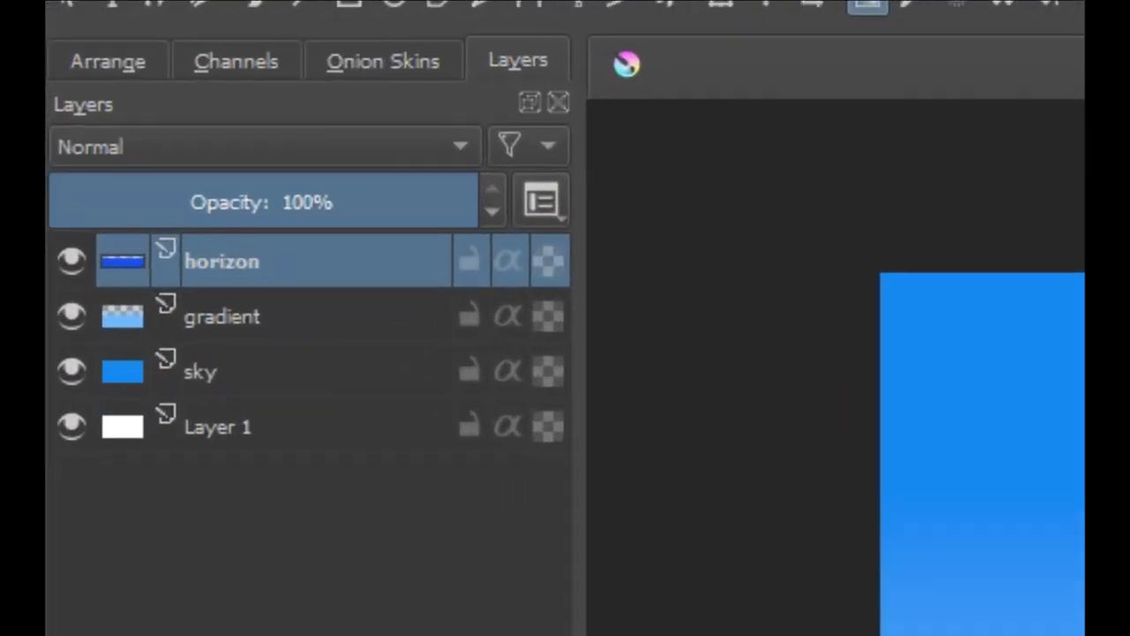
click(547, 261)
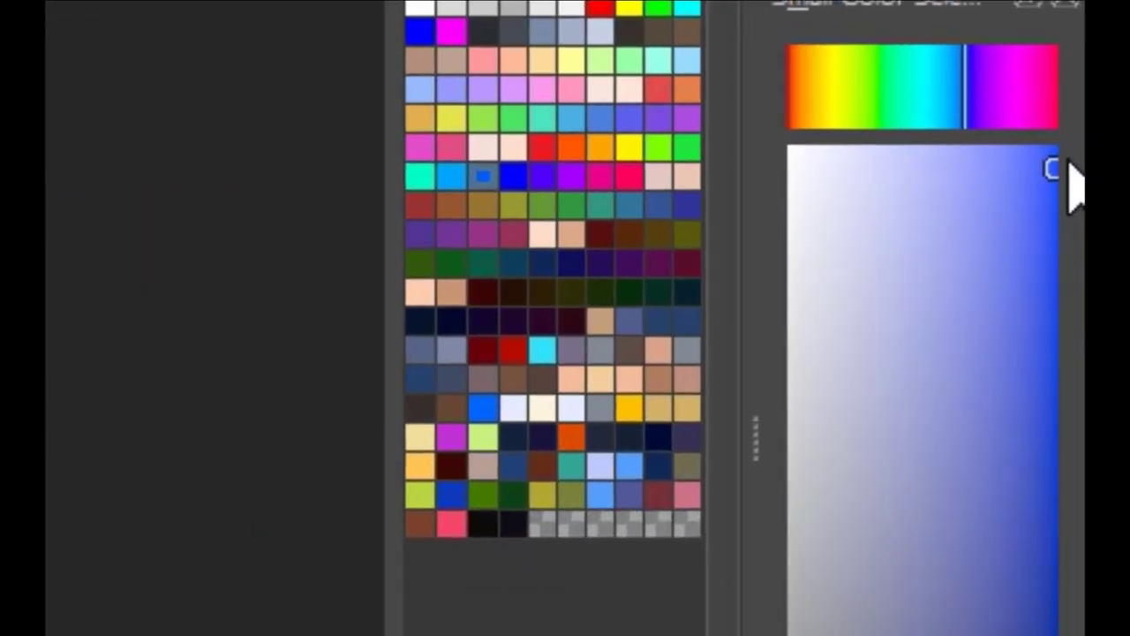
drag(1069, 162, 1034, 143)
click(1049, 149)
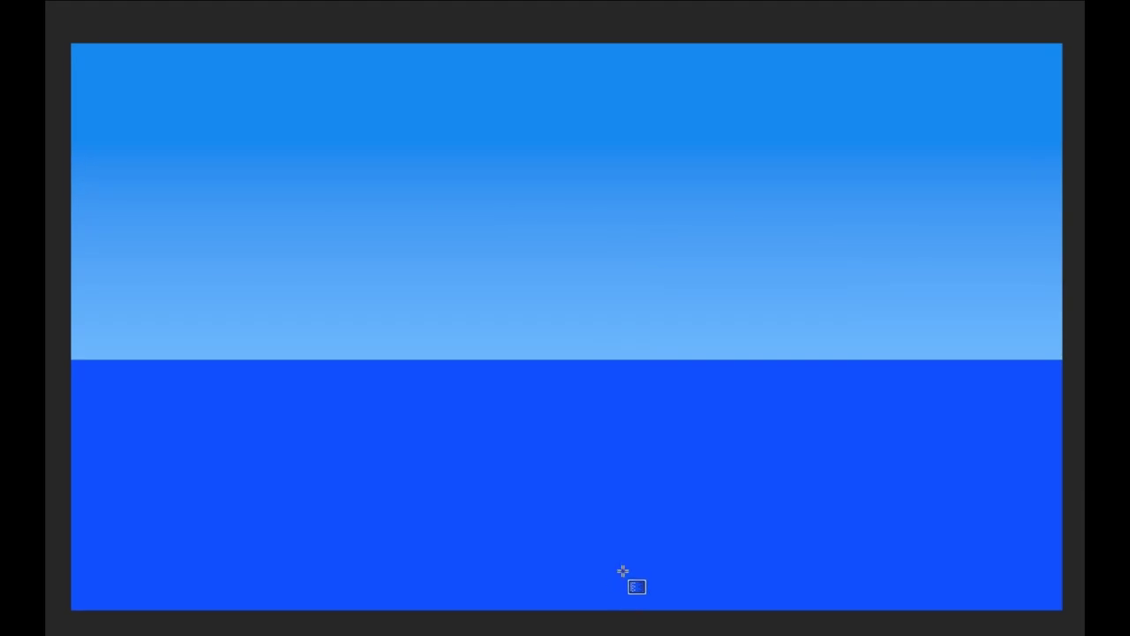
drag(623, 571, 623, 569)
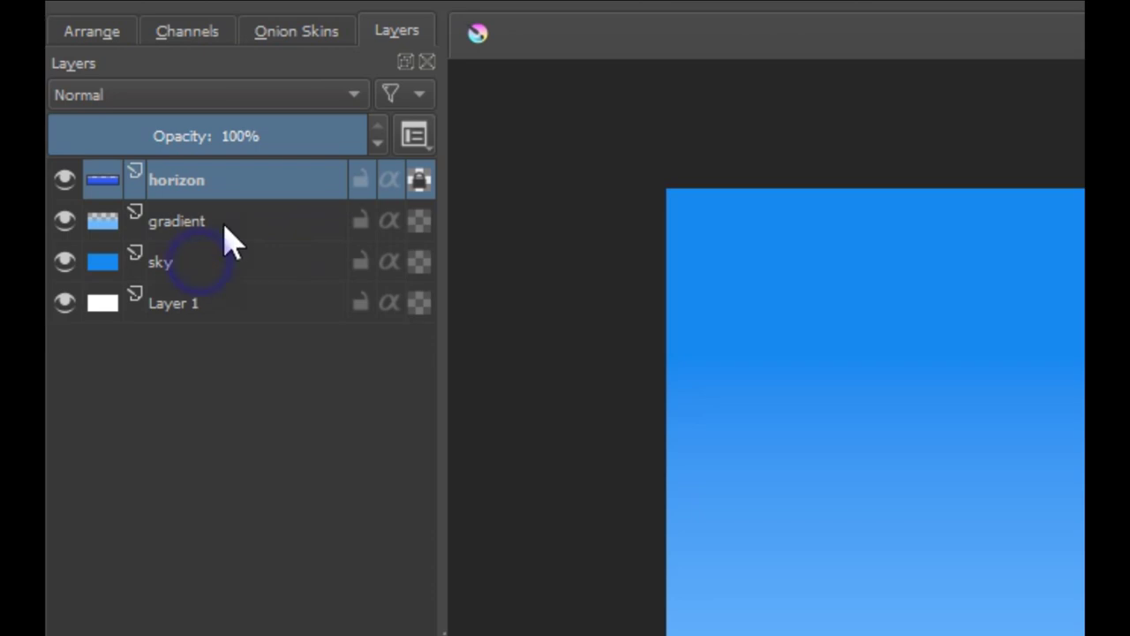
Step: Select the horizon, gradient and sky layers together and combine them with Quick Group
shift+click(201, 263)
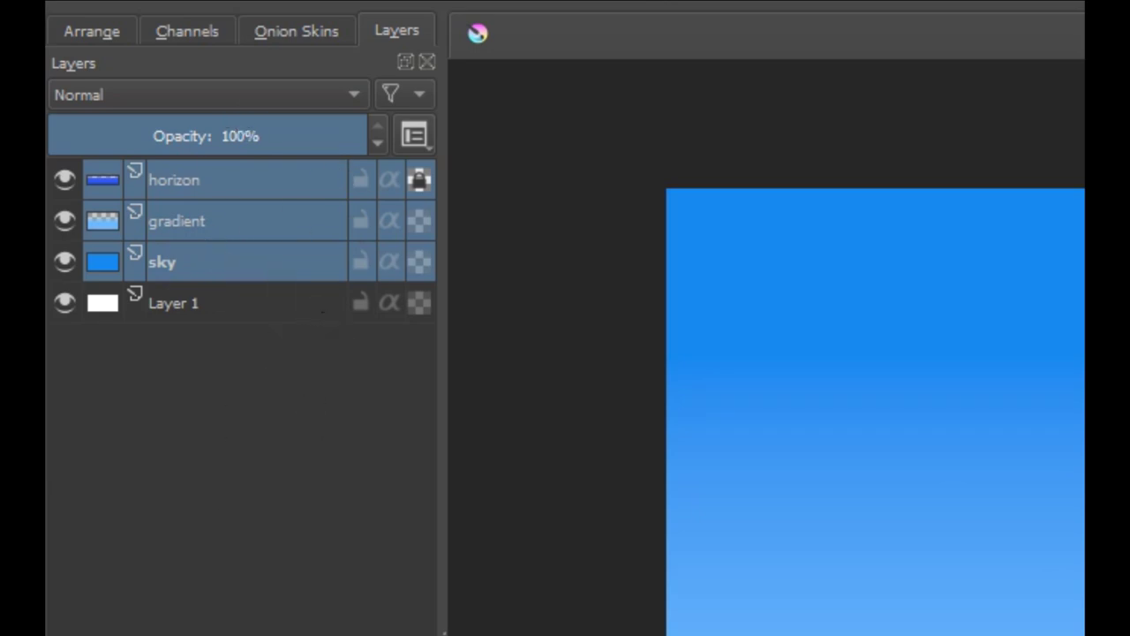
right_click(254, 179)
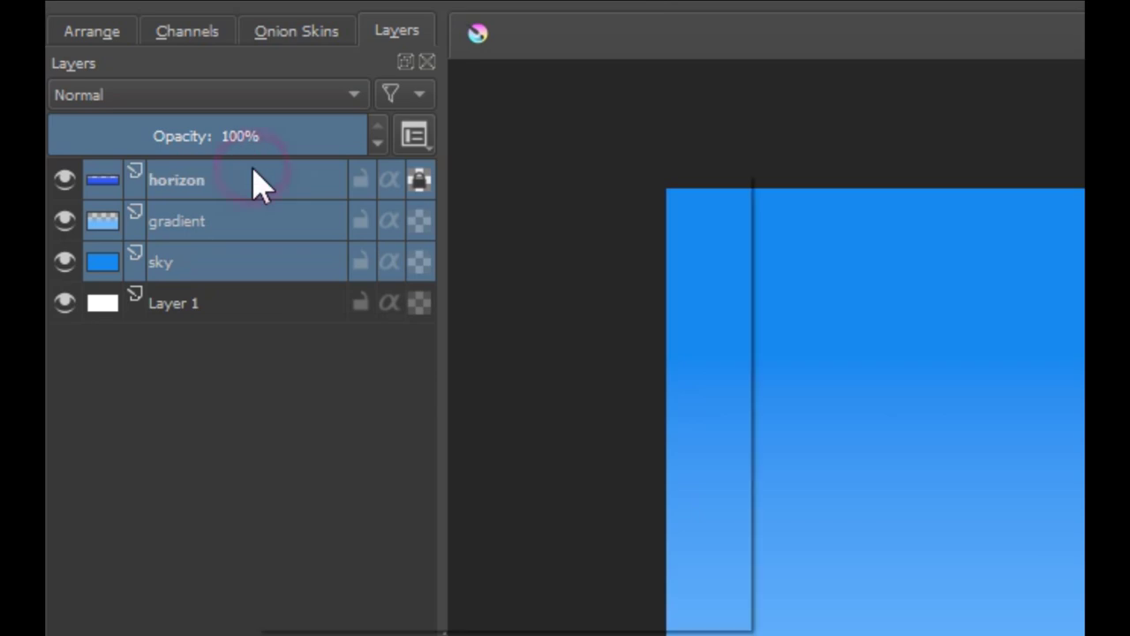
mouse_move(429, 523)
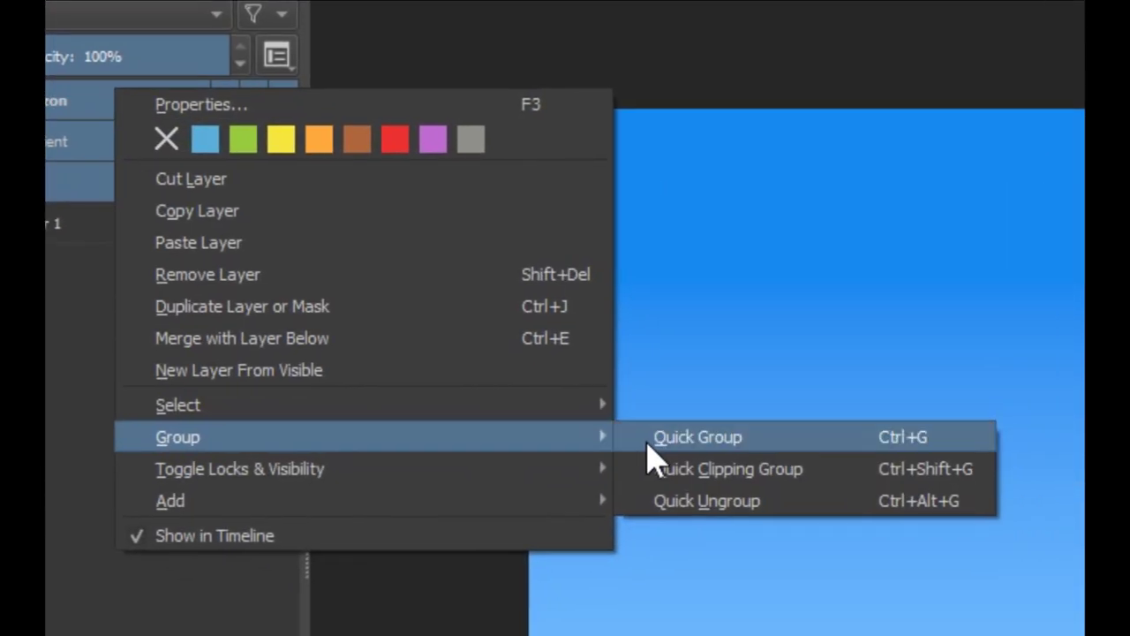
click(650, 442)
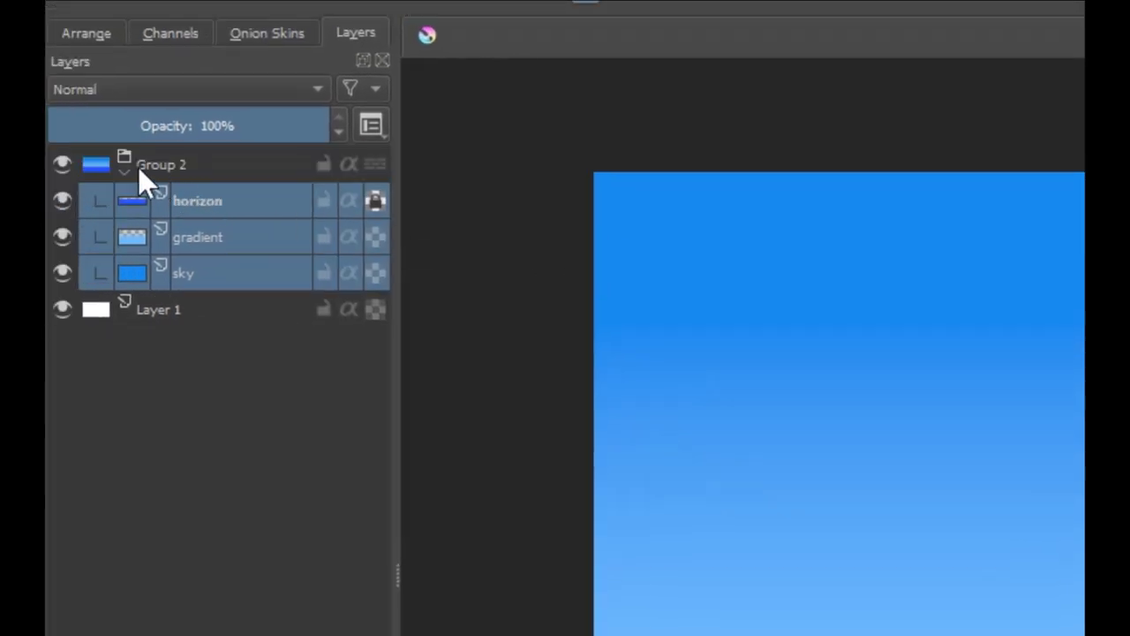
Step: Collapse the new layer group, lock it and make it the active layer
click(124, 170)
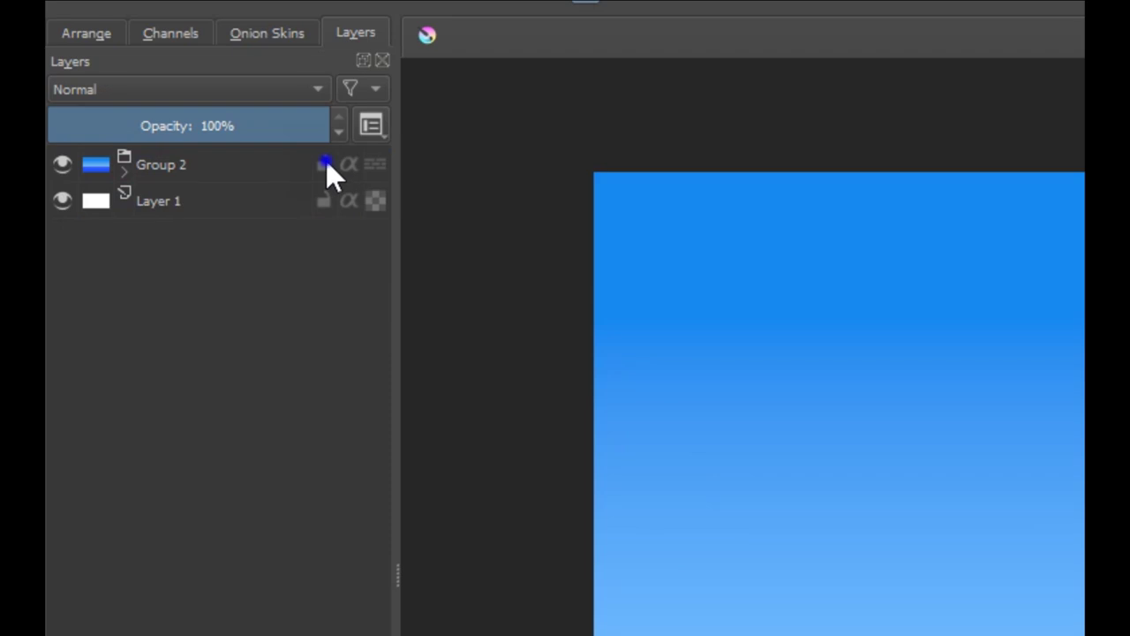
click(324, 164)
click(242, 168)
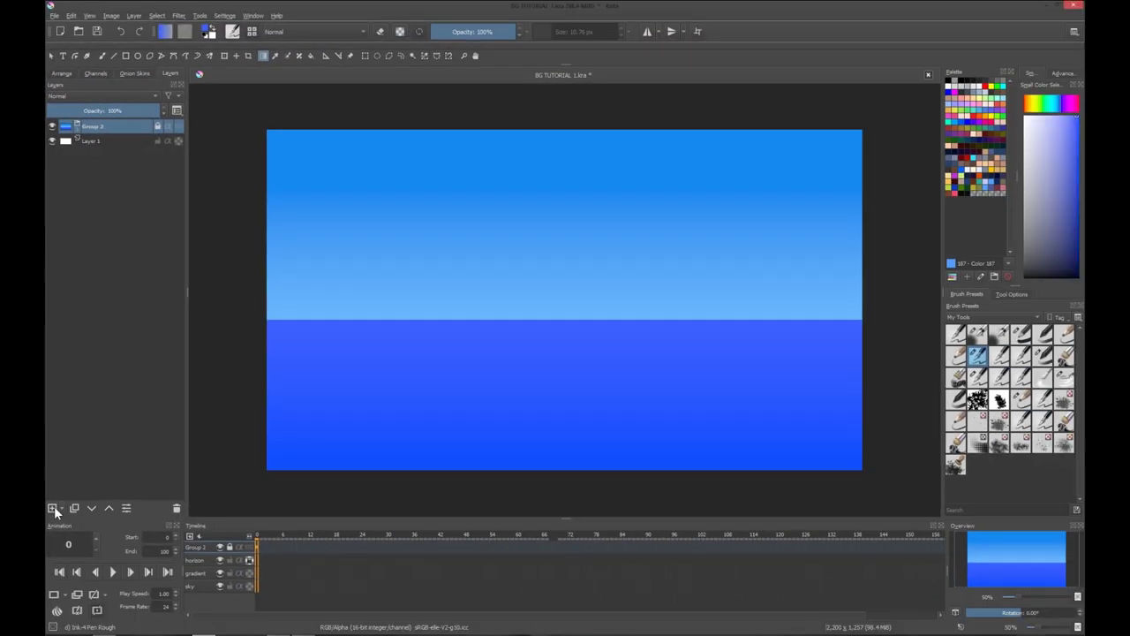
Step: Add a paint layer above the locked group and name it "clouds"
click(52, 508)
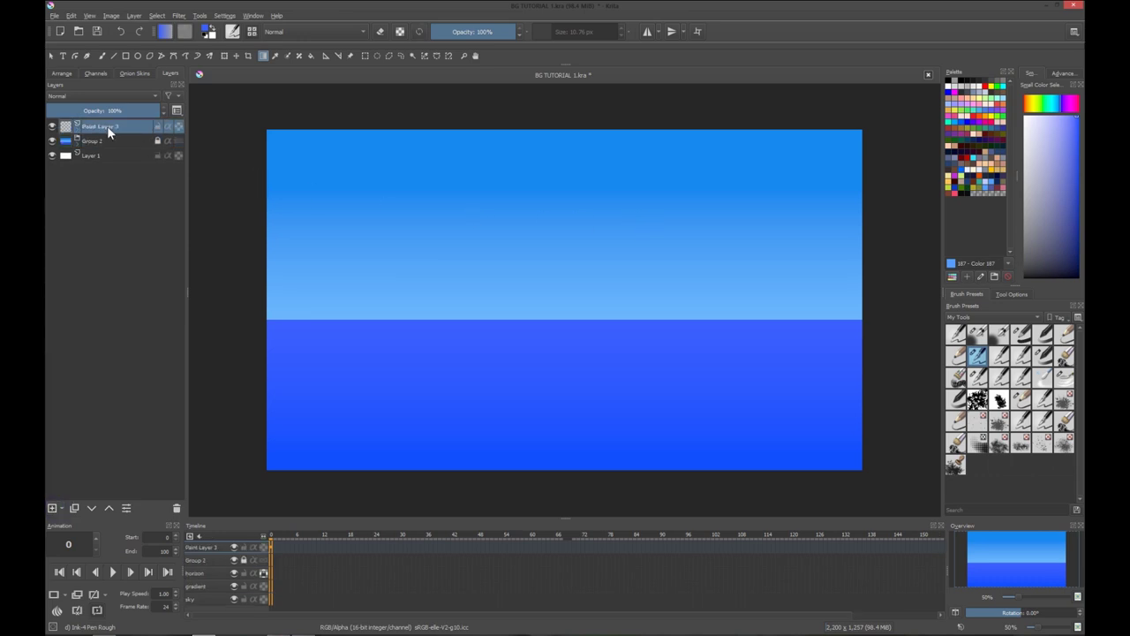
double_click(107, 127)
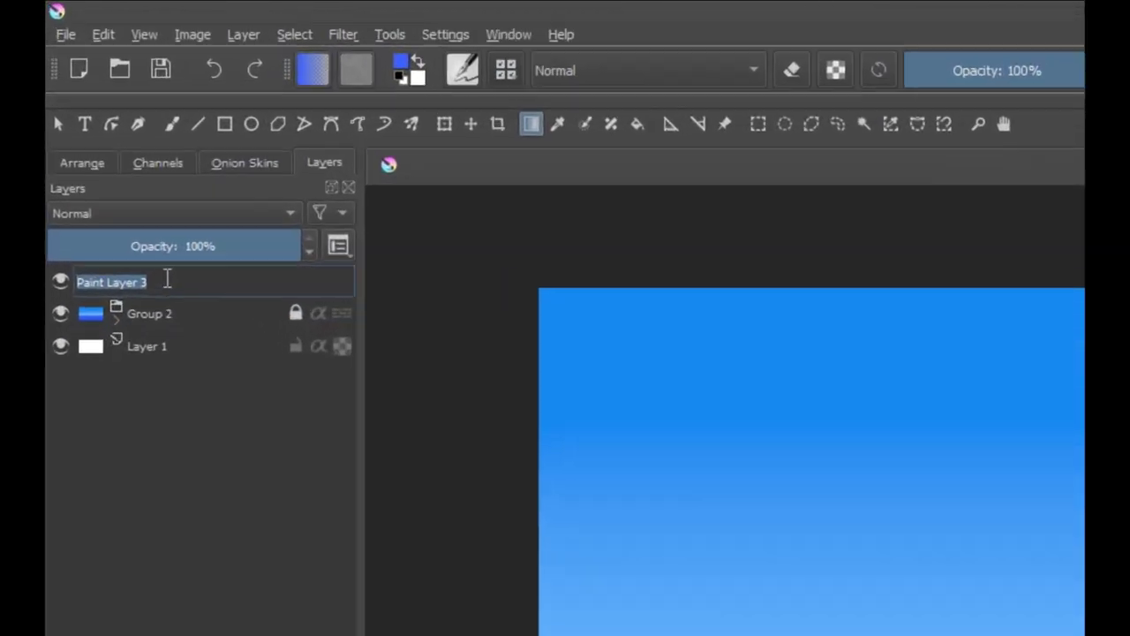
text(clouds)
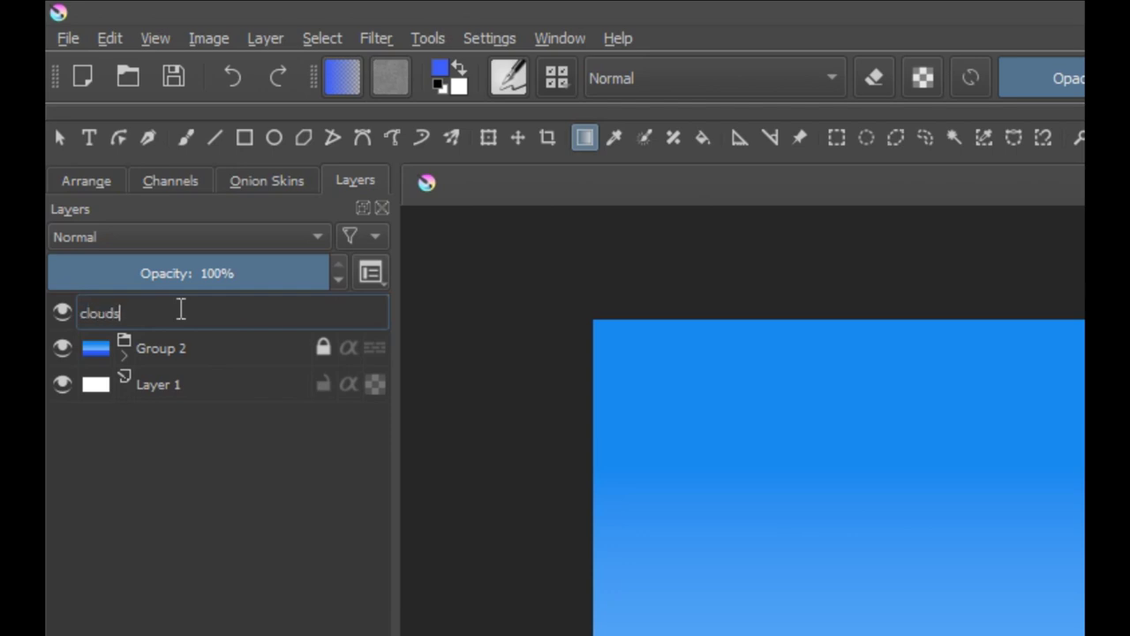
key(Return)
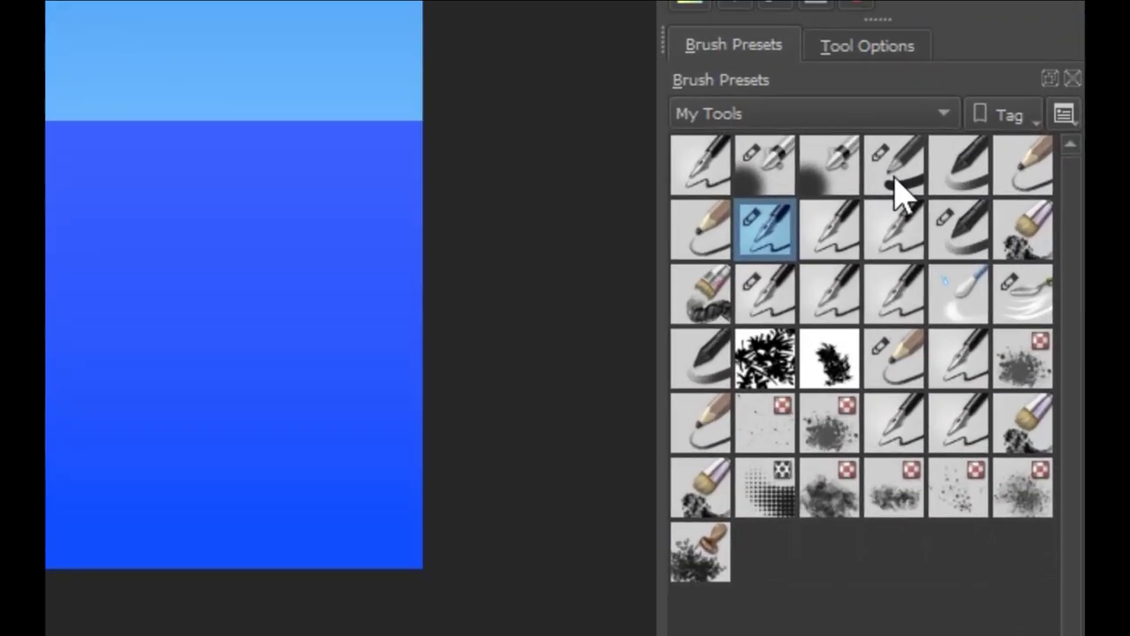
Step: Pick the Basic-1 brush preset, look through the All preset list and return to the My Tools tag
click(1022, 341)
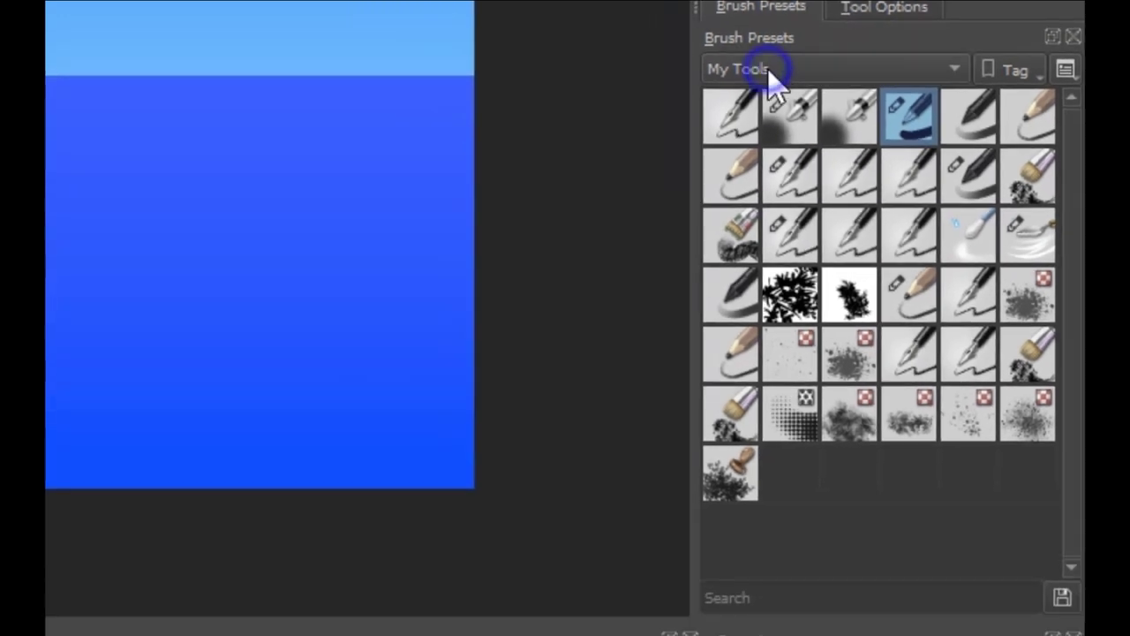
click(770, 70)
click(893, 237)
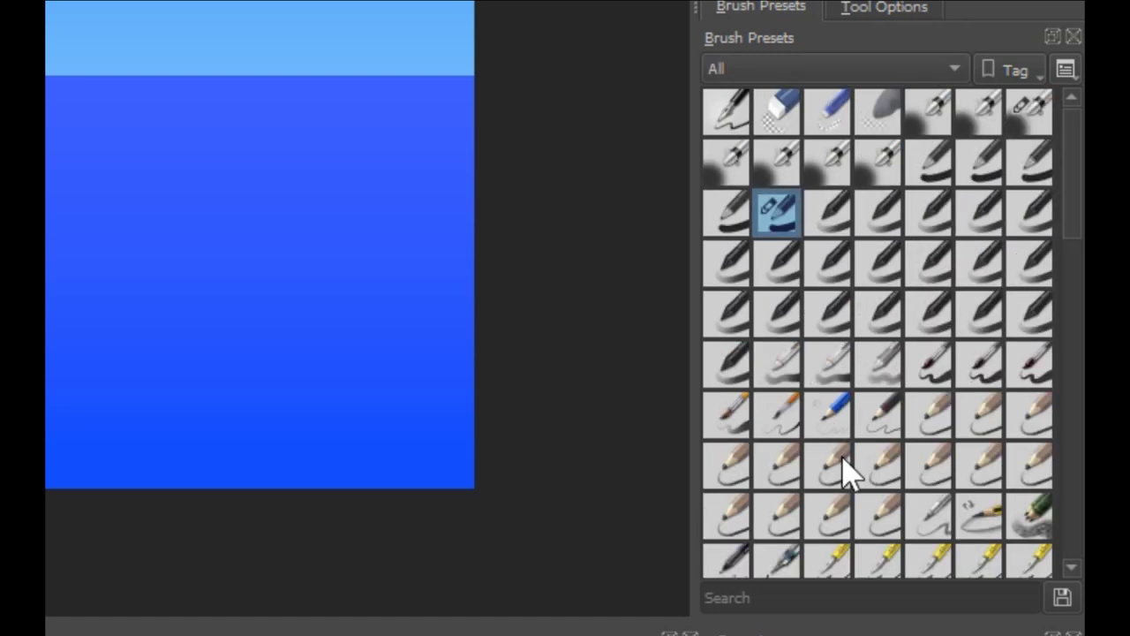
click(839, 70)
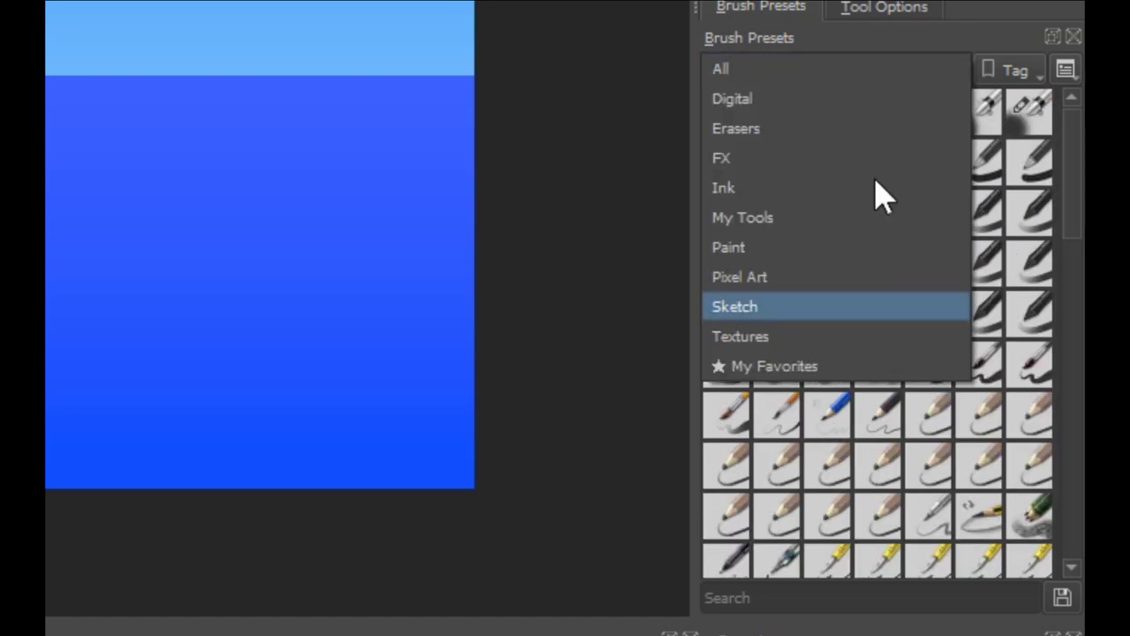
click(990, 15)
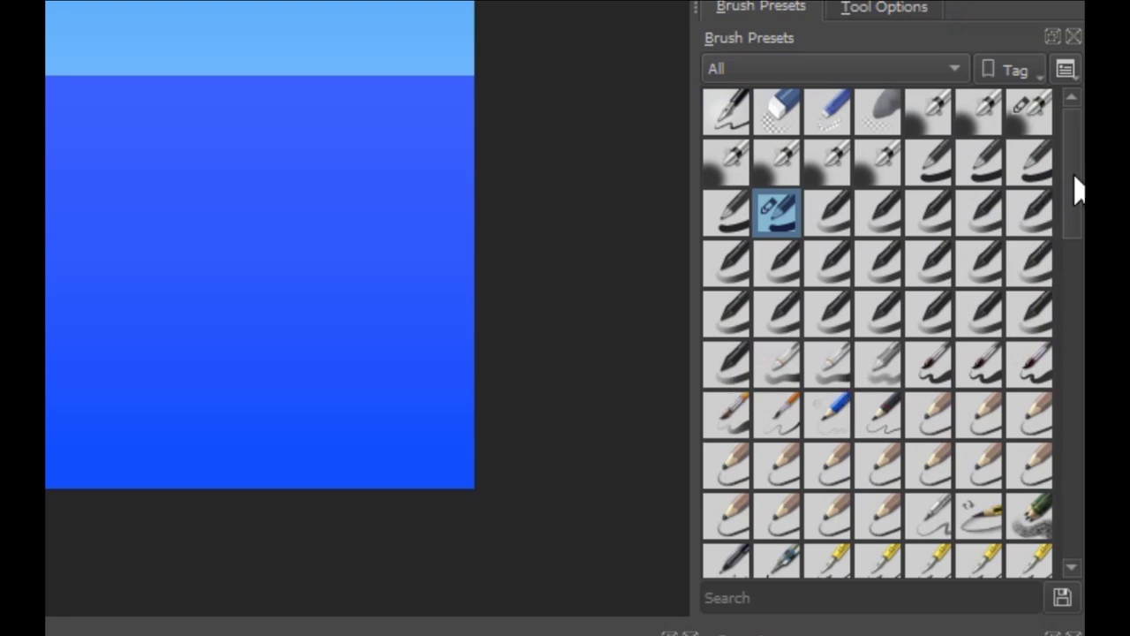
scroll(1078, 229, down, 1)
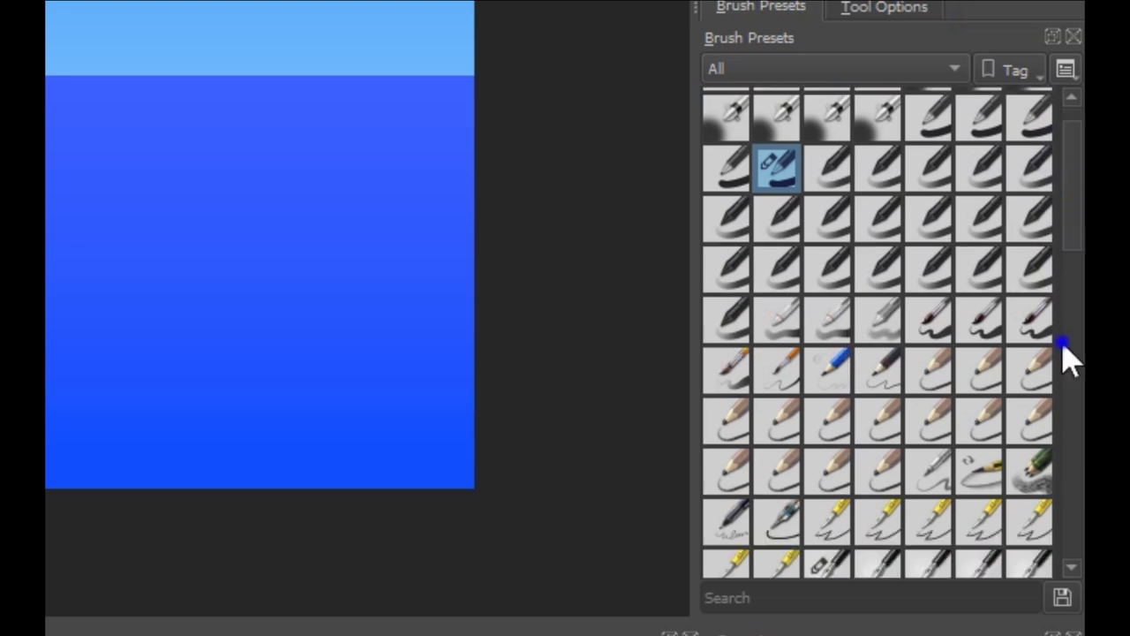
scroll(1070, 389, down, 2)
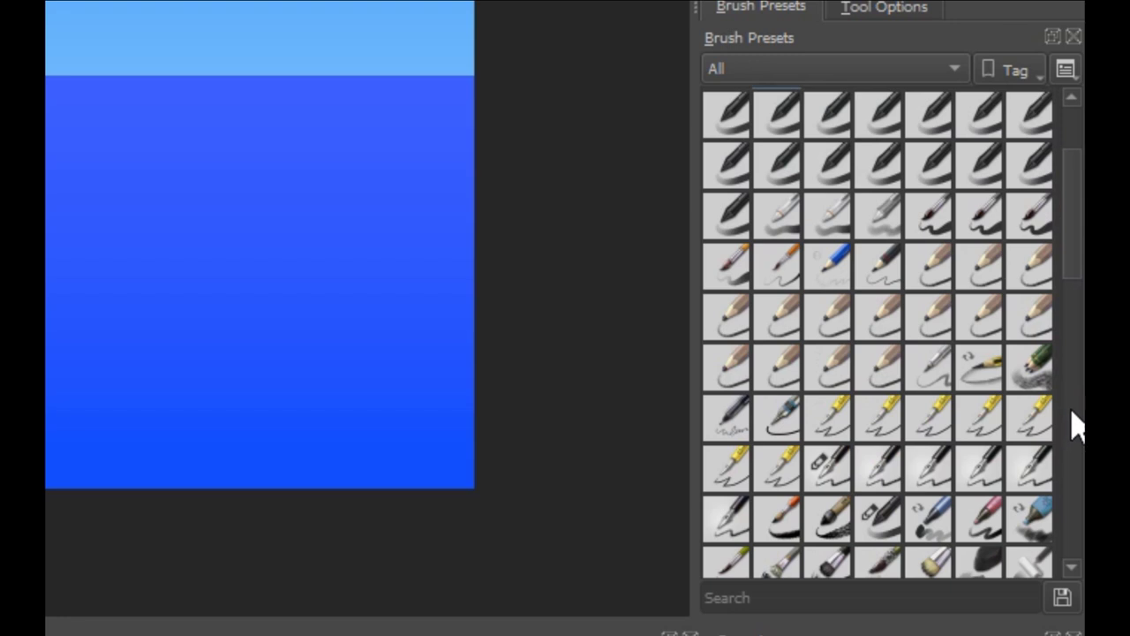
click(1072, 412)
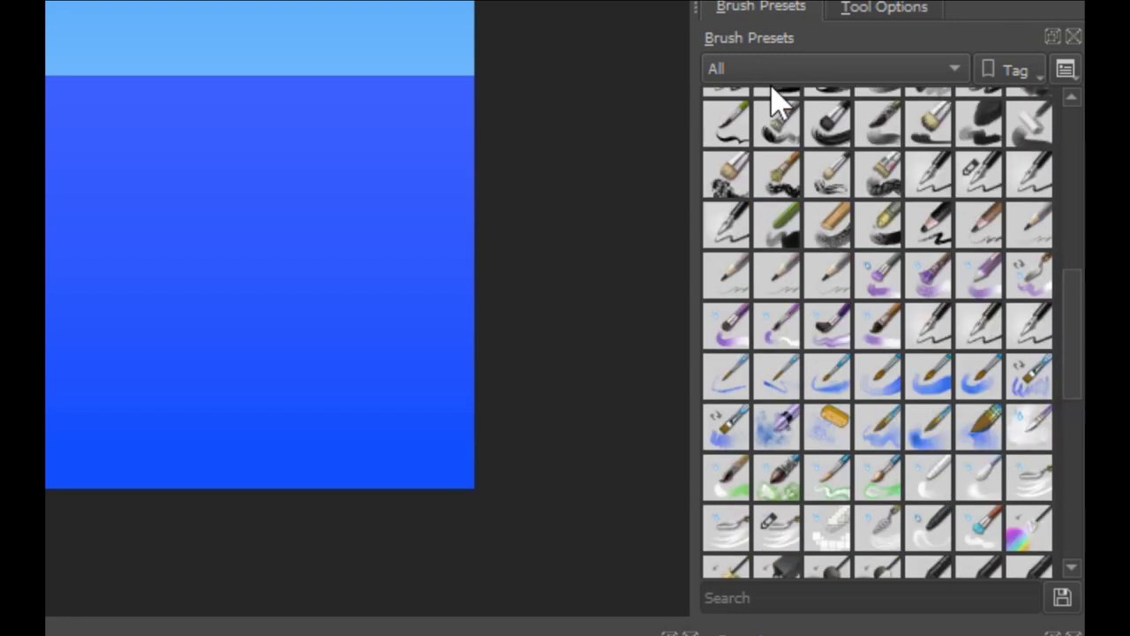
click(744, 70)
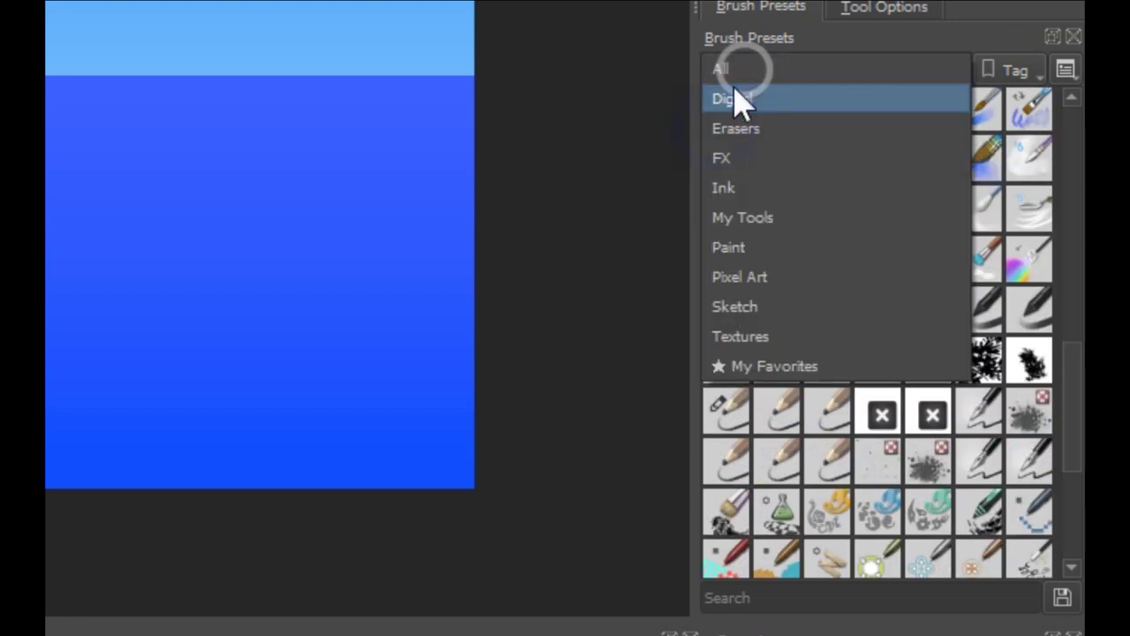
click(757, 221)
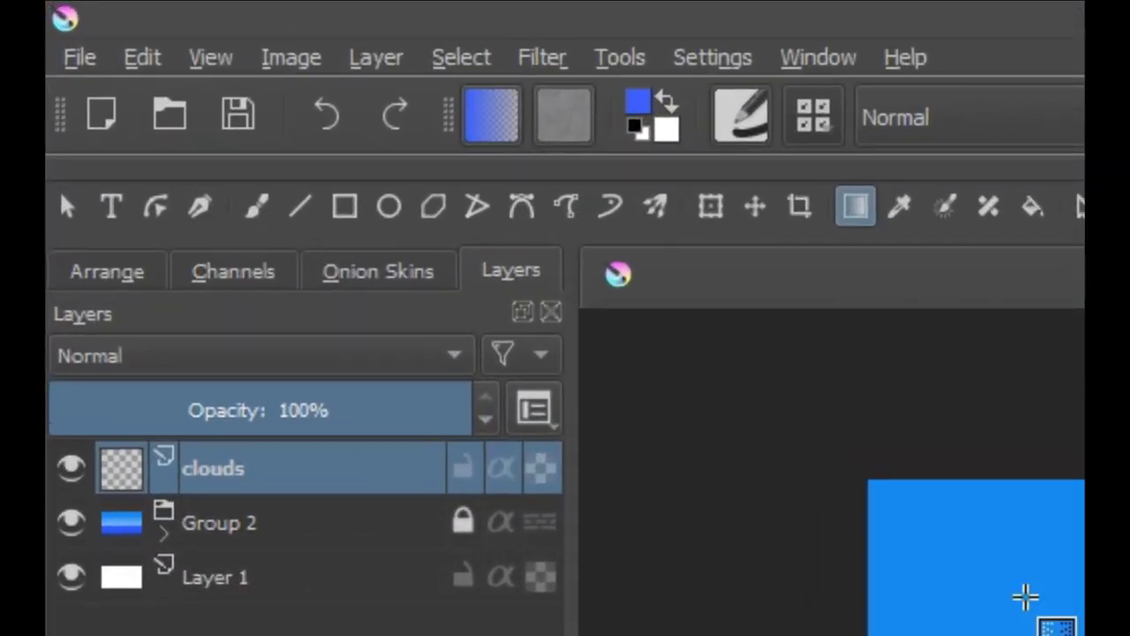
Step: Switch to the Freehand Brush tool, make test strokes in the sky on the clouds layer and undo them
click(257, 208)
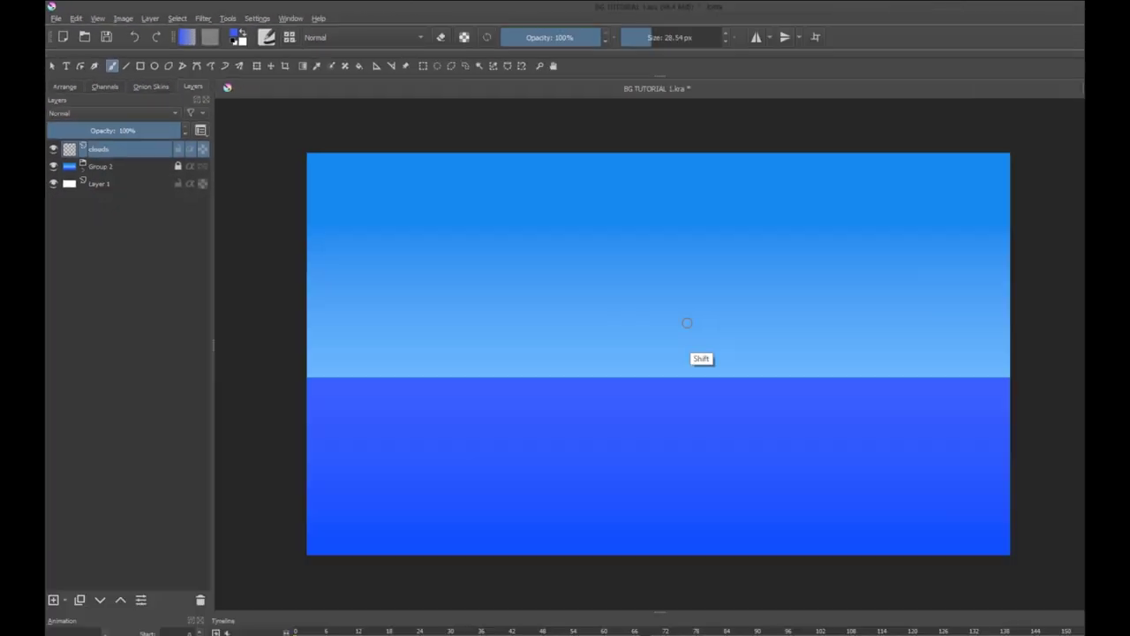
shift+click(604, 231)
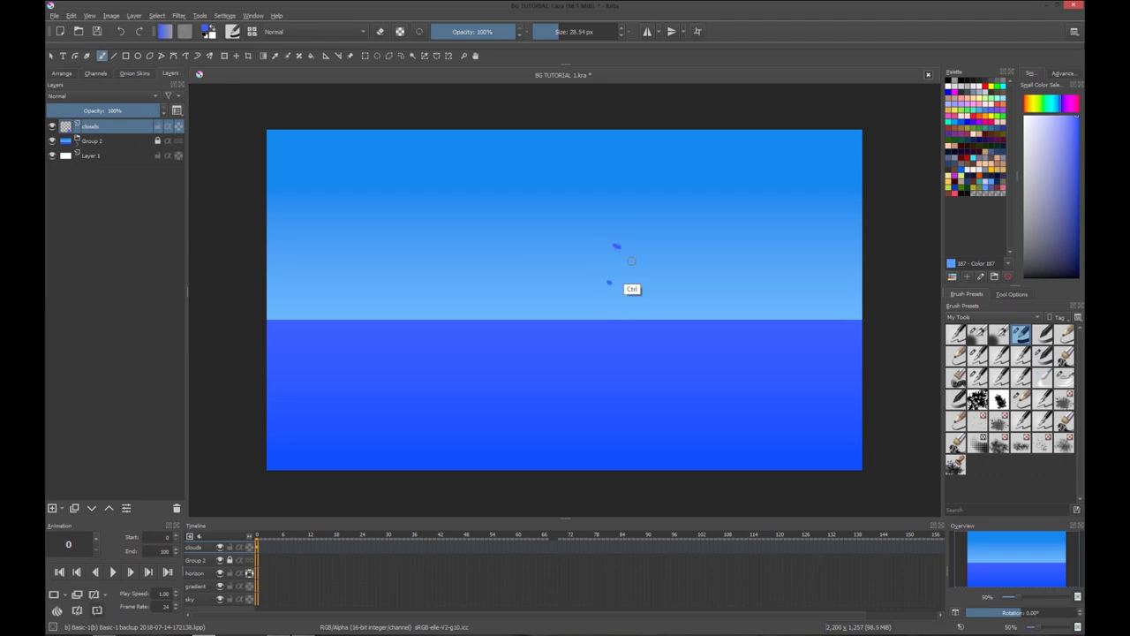
key(ctrl+z)
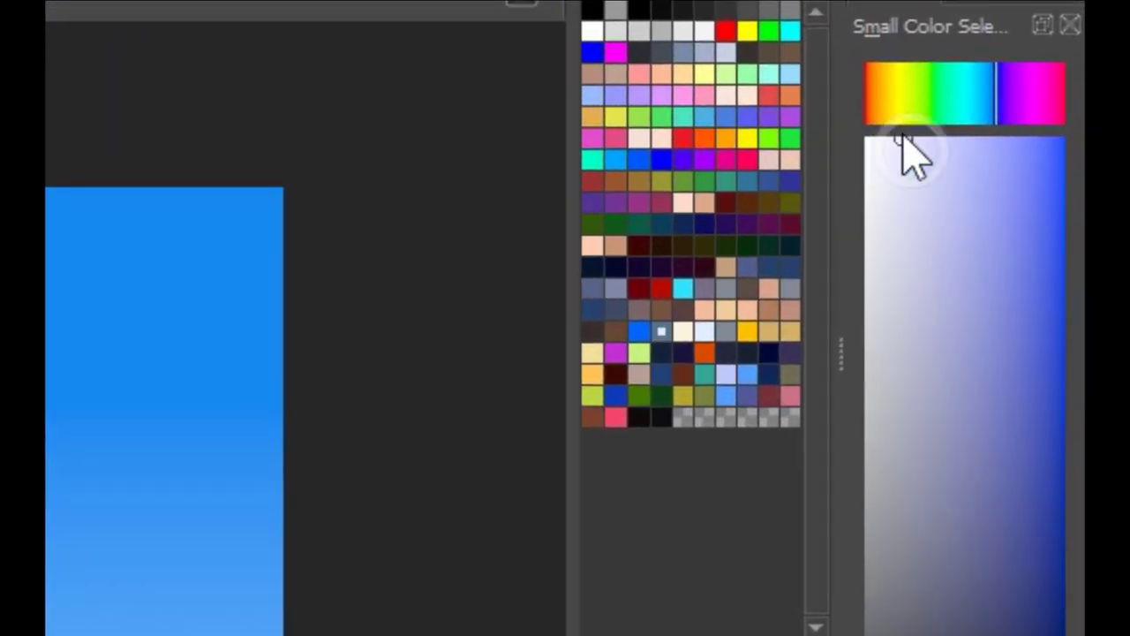
Step: Change the foreground colour to a very pale, nearly white blue for the clouds
key(ctrl+shift)
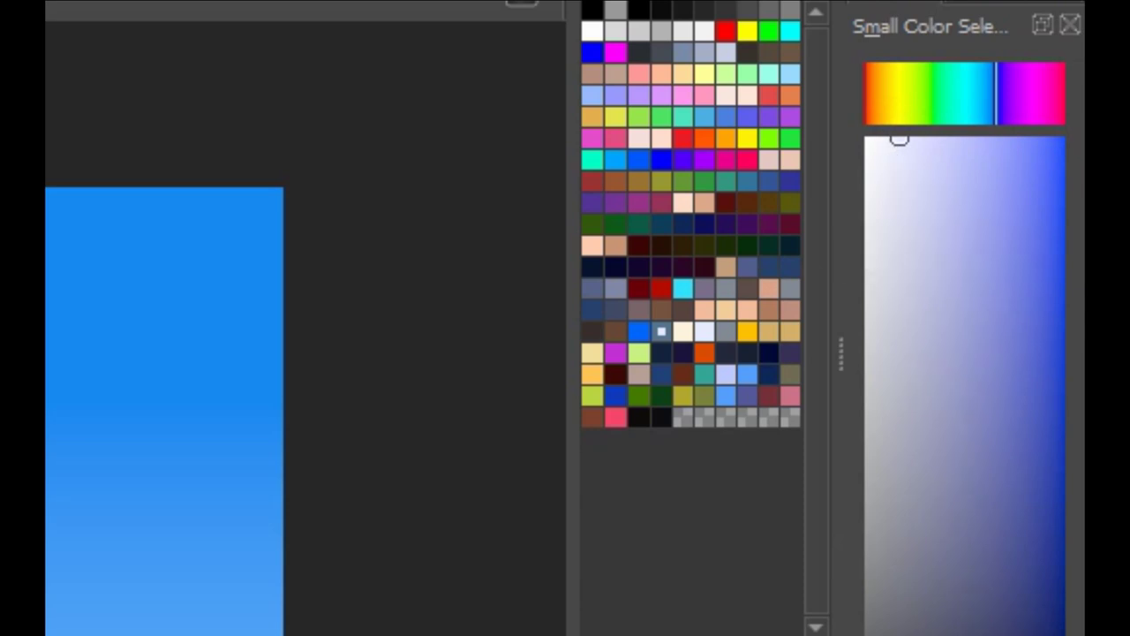
click(888, 138)
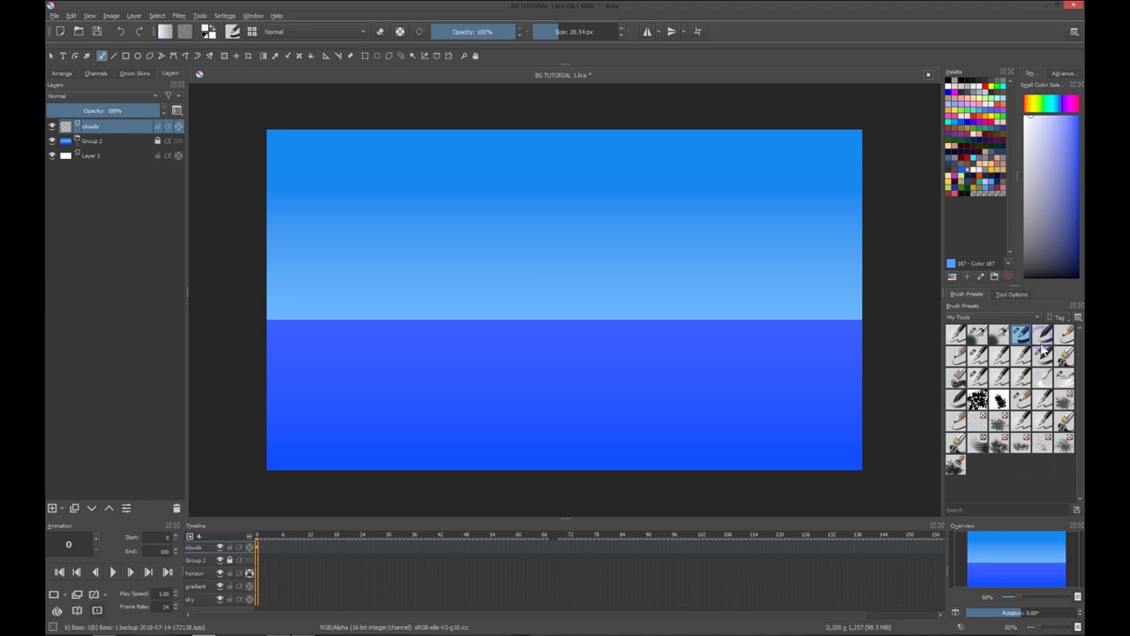
Step: Choose the Basic-2 Opacity brush preset and, in its brush settings, try the Size pressure option and leave it off
click(1043, 342)
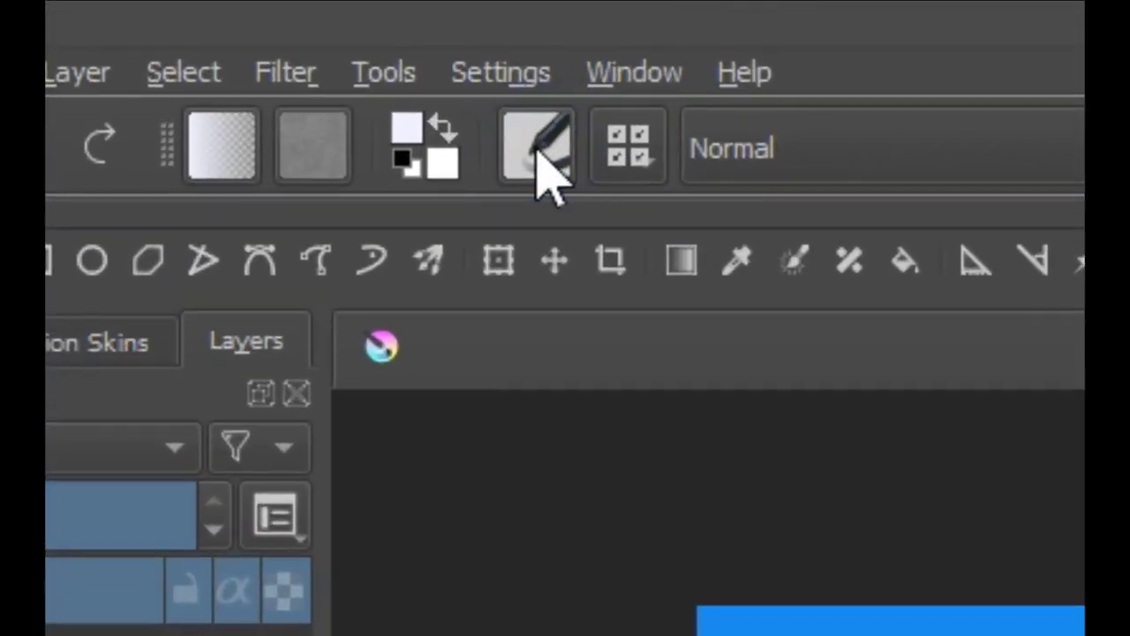
click(233, 32)
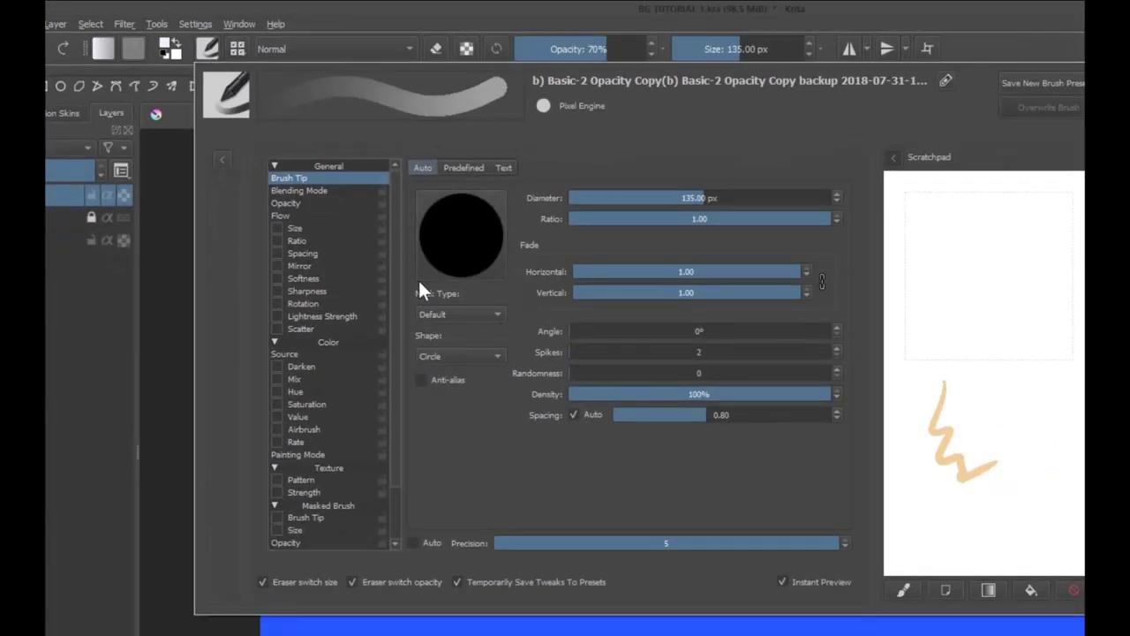
mouse_move(396, 317)
mouse_down()
mouse_move(396, 365)
mouse_move(387, 250)
mouse_up()
click(298, 228)
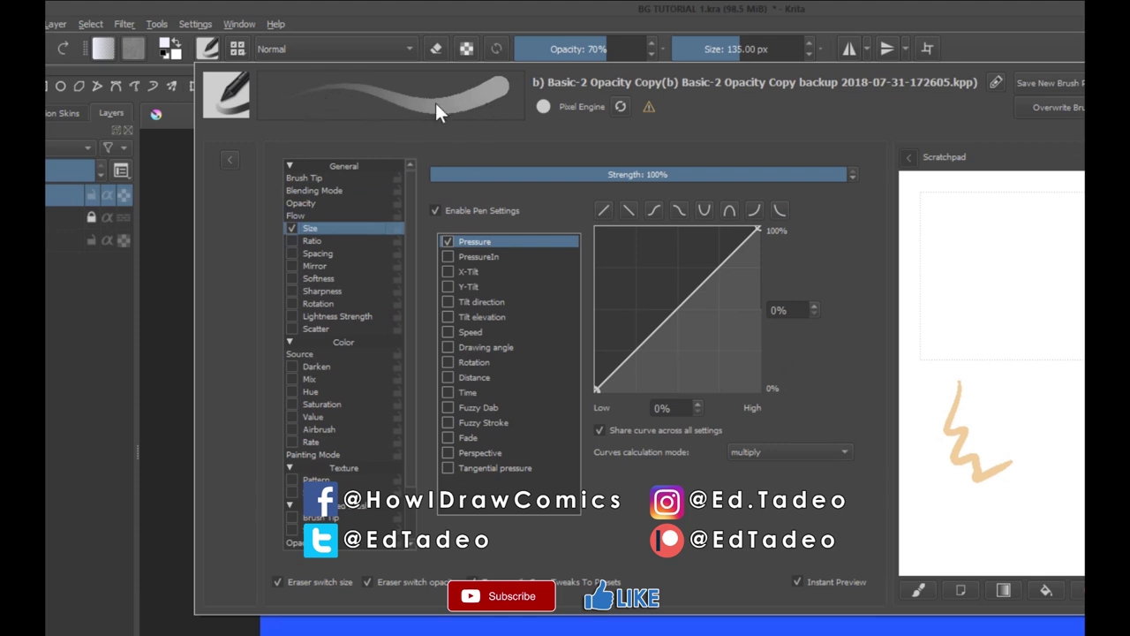
click(292, 228)
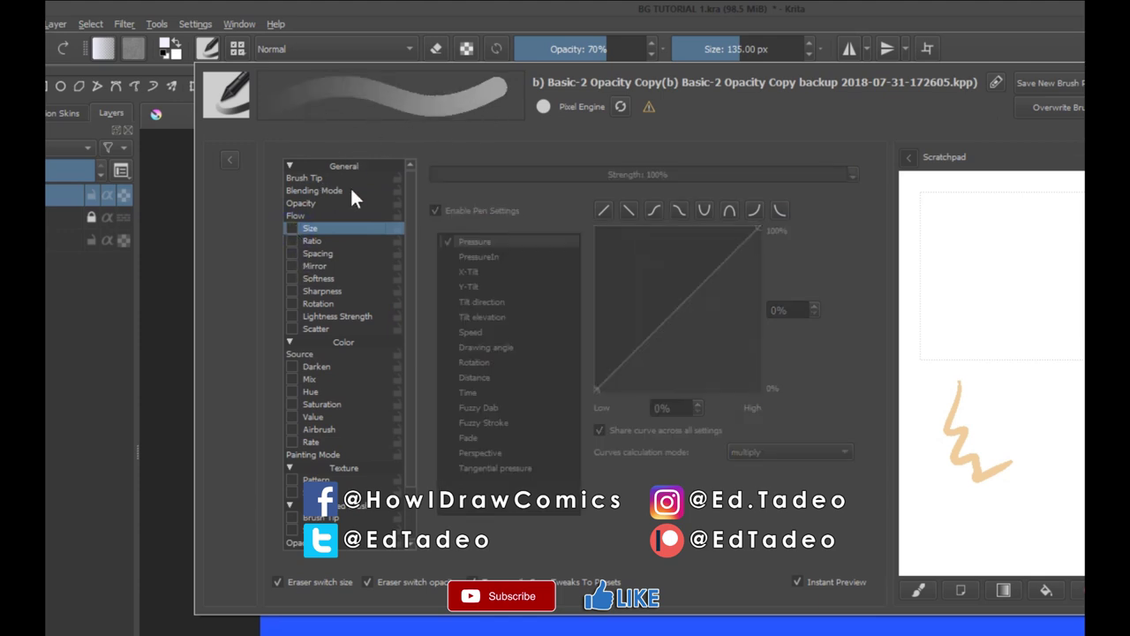
Step: Reduce the brush size to about 41 px and dab the first overlapping cloud puffs in the middle of the sky
click(1070, 46)
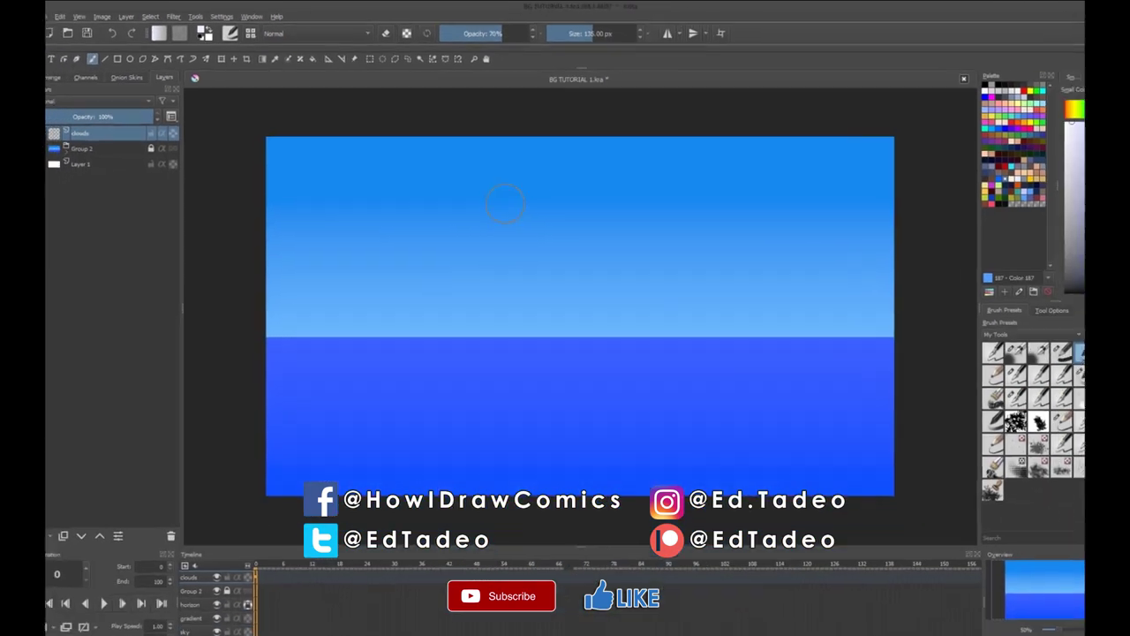
shift+drag(650, 233, 647, 233)
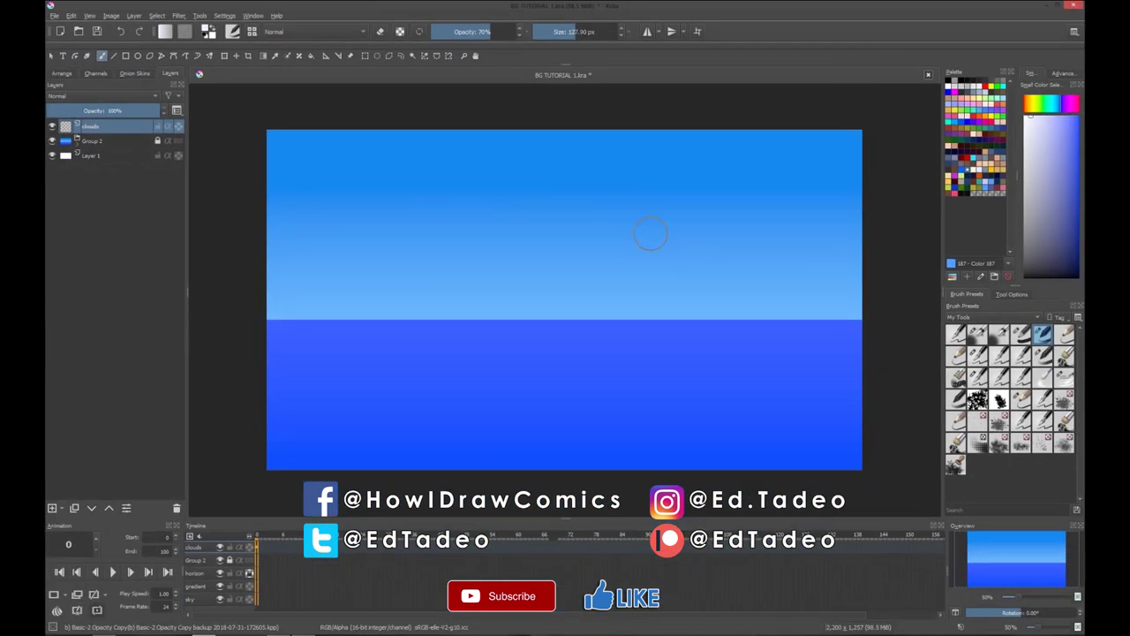
key(bracketleft)
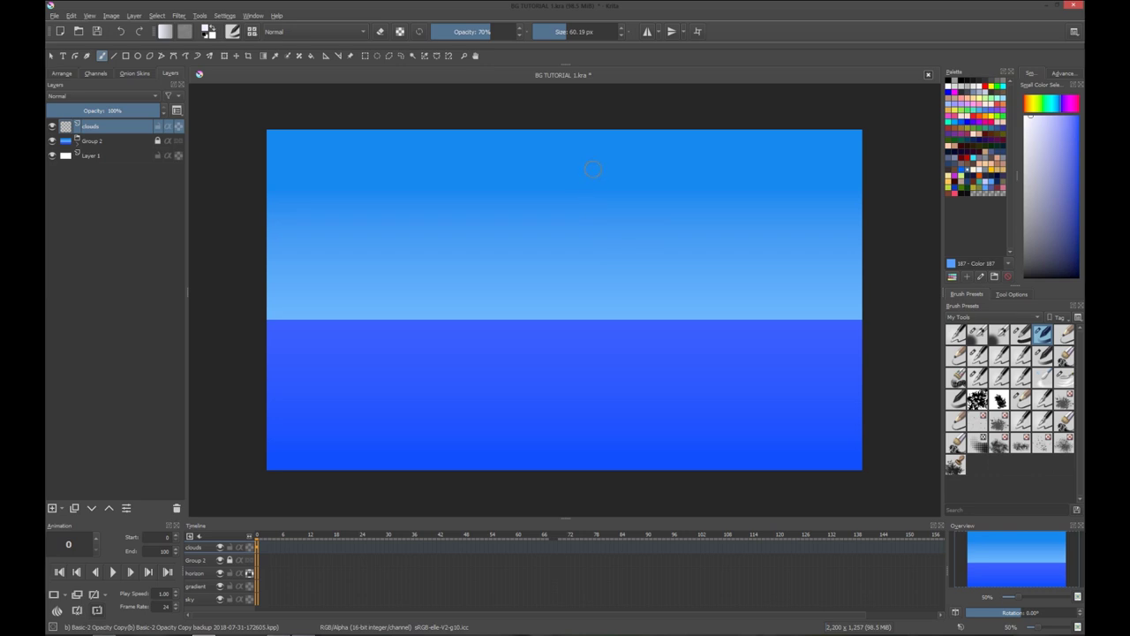
click(593, 186)
key(bracketleft)
mouse_move(581, 207)
mouse_down()
mouse_move(589, 195)
mouse_move(562, 222)
mouse_up()
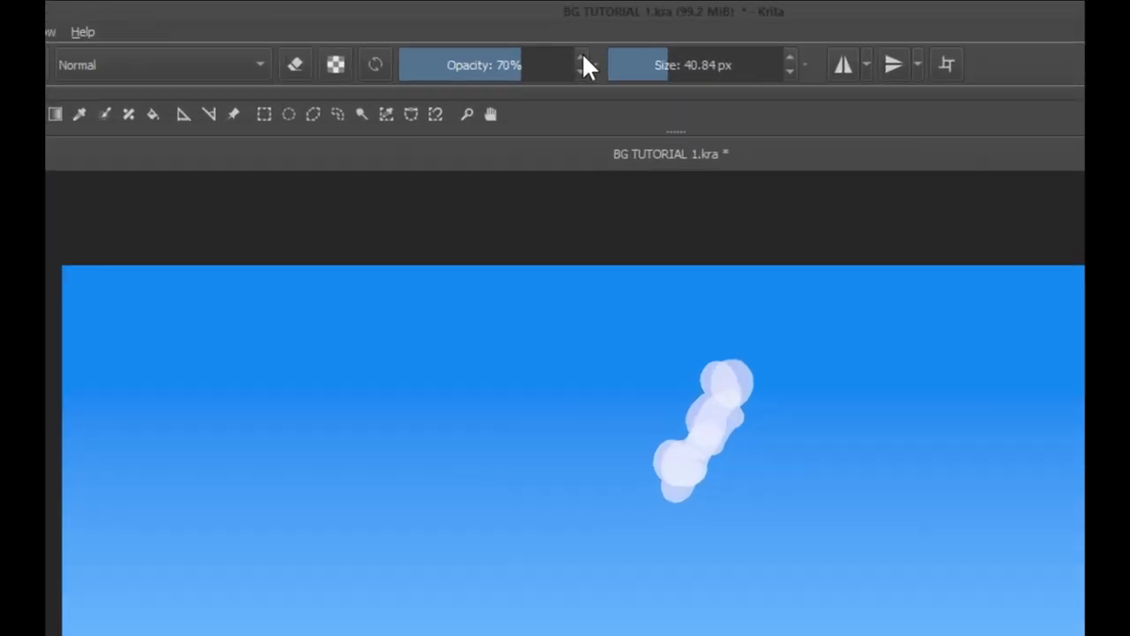
Step: Raise the brush opacity to 100%, continue the puffs down to the lower left and paint the cloud's flat base above the horizon
click(512, 32)
key(o)
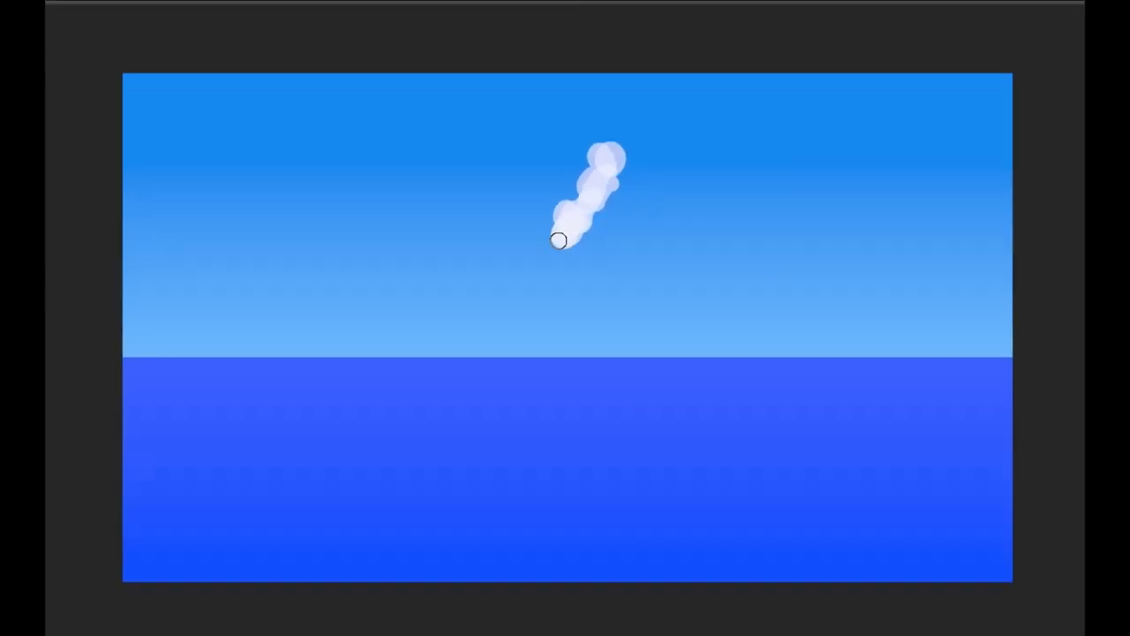
mouse_move(554, 186)
mouse_down()
mouse_move(540, 236)
mouse_move(537, 222)
mouse_move(504, 246)
mouse_move(509, 255)
mouse_move(455, 273)
mouse_move(512, 272)
mouse_move(517, 261)
mouse_move(500, 253)
mouse_move(510, 234)
mouse_move(499, 258)
mouse_up()
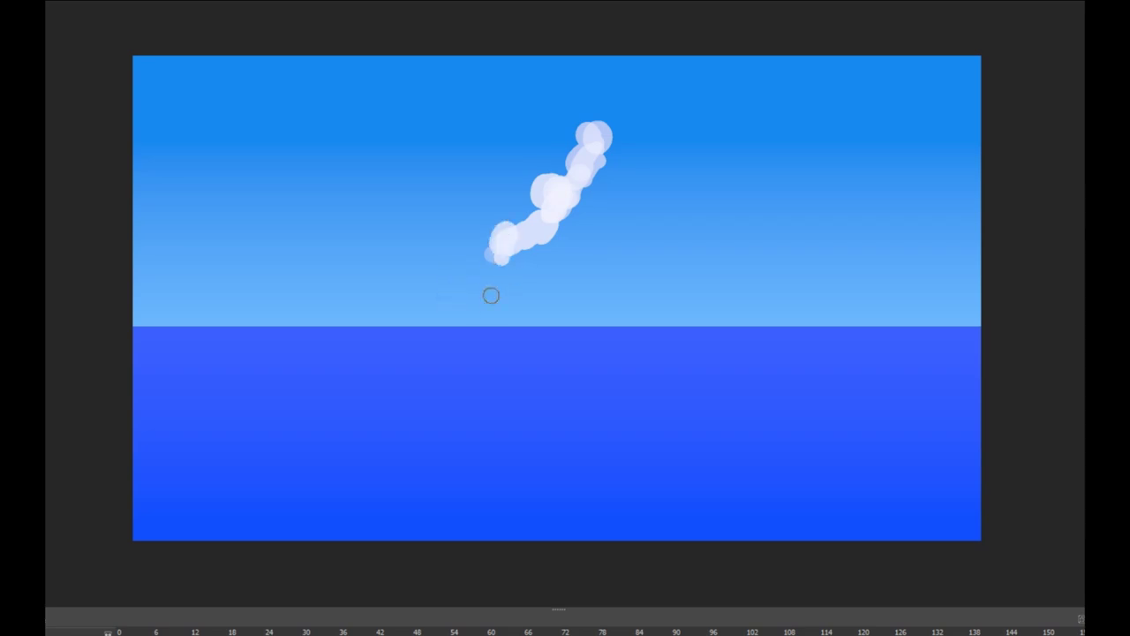
drag(450, 296, 729, 290)
drag(535, 295, 723, 295)
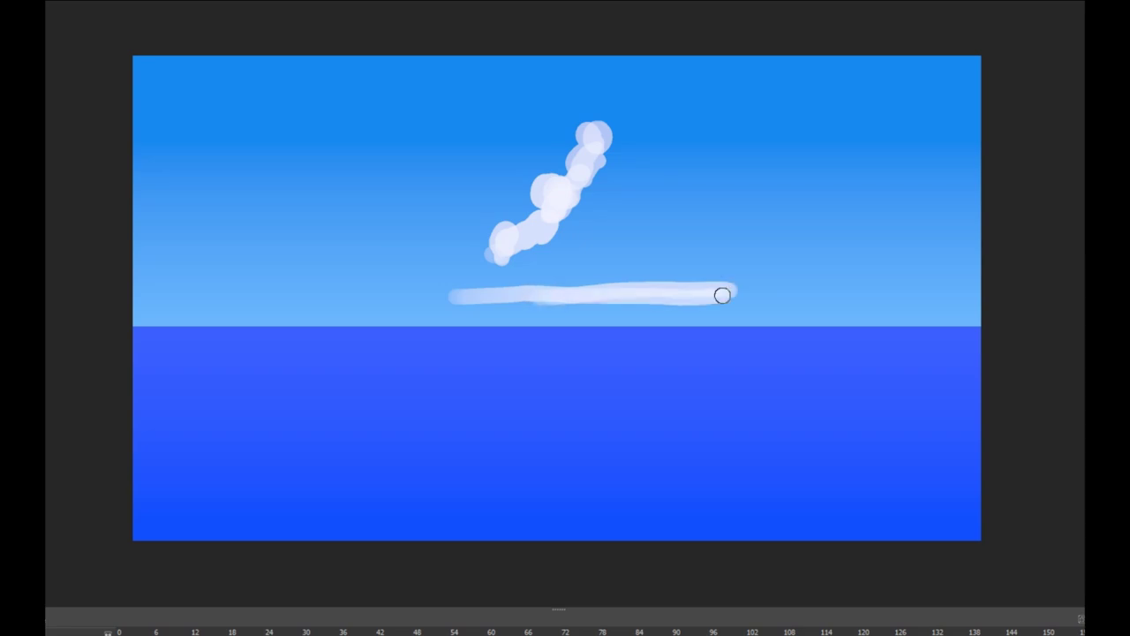
drag(653, 295, 741, 296)
Step: Add rounded puffs to the large cloud's peak, left flank and right side to outline its shape
mouse_move(518, 245)
mouse_down()
mouse_move(527, 235)
mouse_move(502, 227)
mouse_move(521, 243)
mouse_up()
mouse_move(596, 132)
mouse_down()
mouse_move(574, 149)
mouse_move(580, 129)
mouse_move(616, 190)
mouse_up()
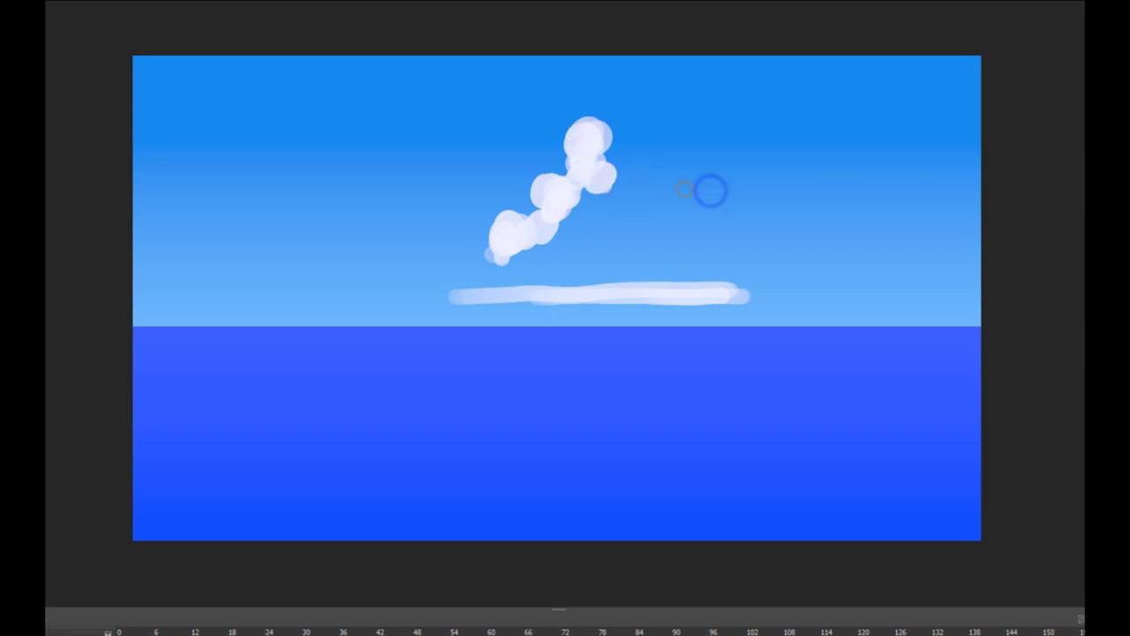
mouse_move(720, 193)
mouse_down()
mouse_move(705, 210)
mouse_move(714, 192)
mouse_move(663, 220)
mouse_up()
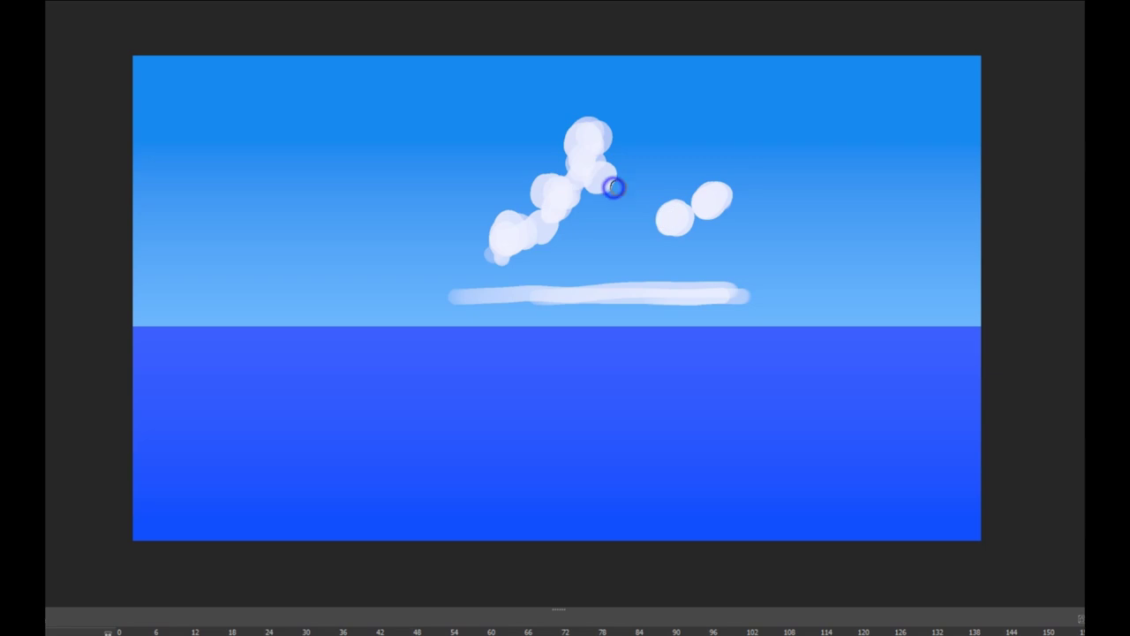
drag(614, 187, 609, 217)
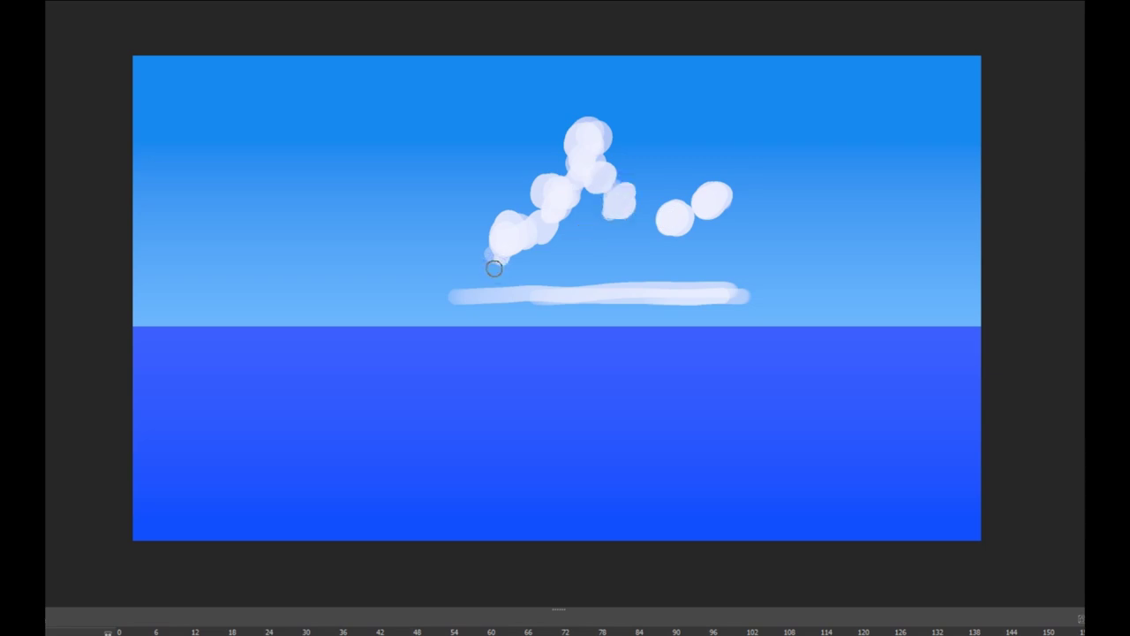
Step: Fill in the large cloud's body with overlapping strokes and extend its flat base to both sides
mouse_move(493, 269)
mouse_down()
mouse_move(438, 297)
mouse_move(494, 295)
mouse_move(473, 291)
mouse_move(611, 202)
mouse_move(657, 215)
mouse_move(642, 219)
mouse_move(694, 206)
mouse_move(715, 282)
mouse_move(744, 288)
mouse_move(594, 211)
mouse_move(563, 259)
mouse_move(583, 279)
mouse_move(683, 267)
mouse_move(603, 240)
mouse_move(665, 271)
mouse_move(543, 189)
mouse_move(556, 201)
mouse_move(525, 263)
mouse_move(521, 232)
mouse_move(509, 234)
mouse_move(496, 284)
mouse_move(512, 277)
mouse_move(522, 264)
mouse_move(496, 280)
mouse_move(489, 269)
mouse_move(537, 272)
mouse_move(500, 281)
mouse_up()
click(520, 267)
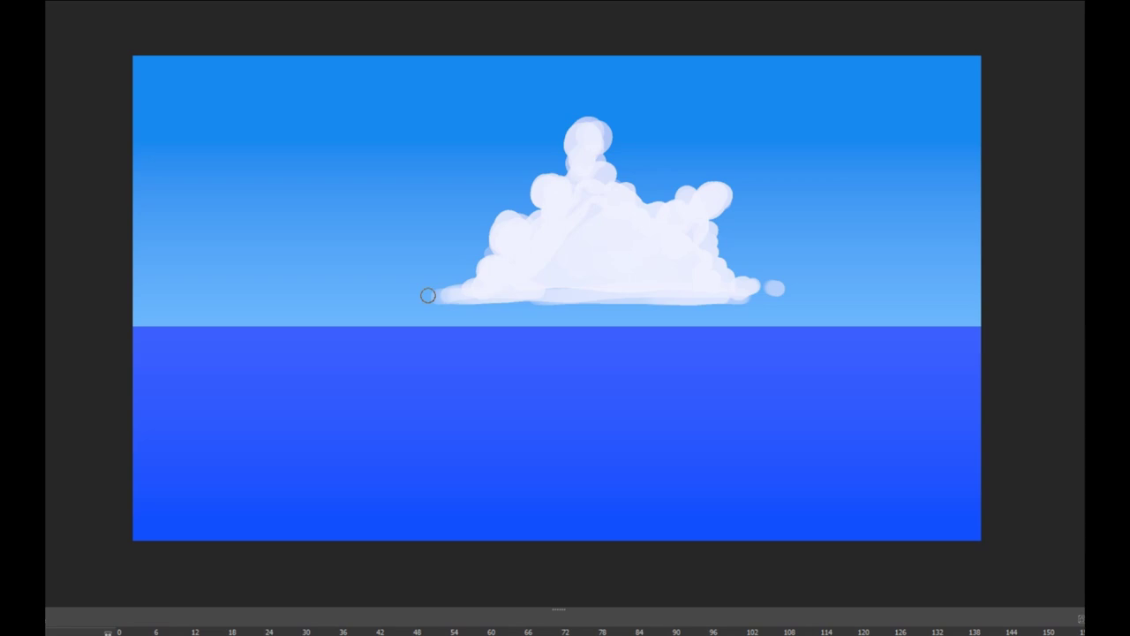
mouse_move(436, 302)
mouse_down()
mouse_move(416, 300)
mouse_move(777, 291)
mouse_move(747, 291)
mouse_up()
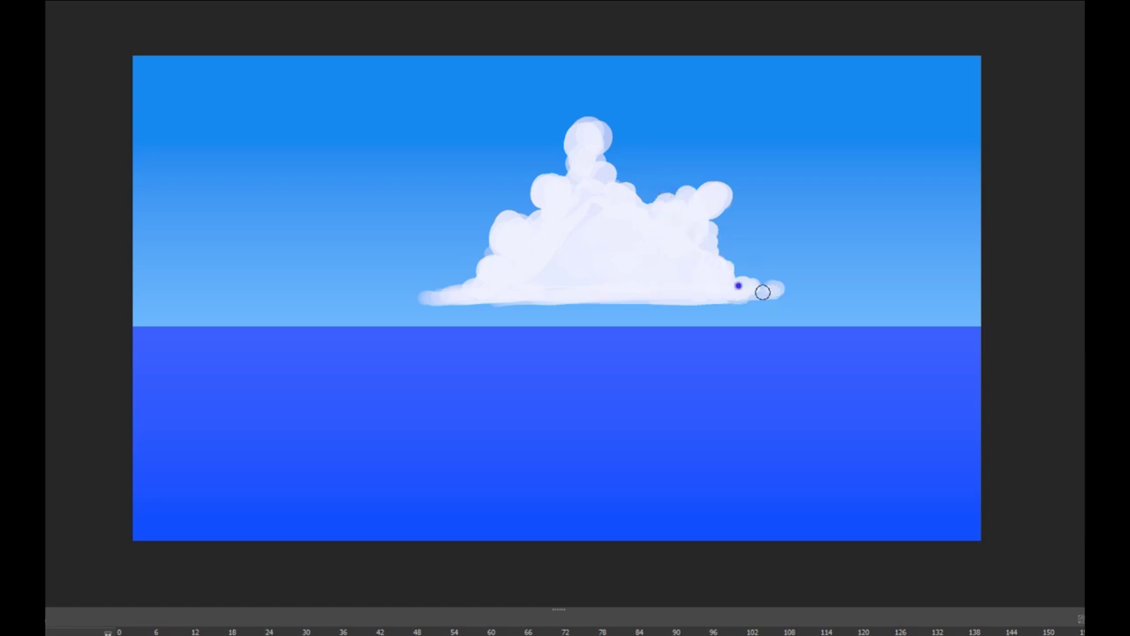
mouse_move(751, 290)
mouse_down()
mouse_move(850, 288)
mouse_move(770, 291)
mouse_up()
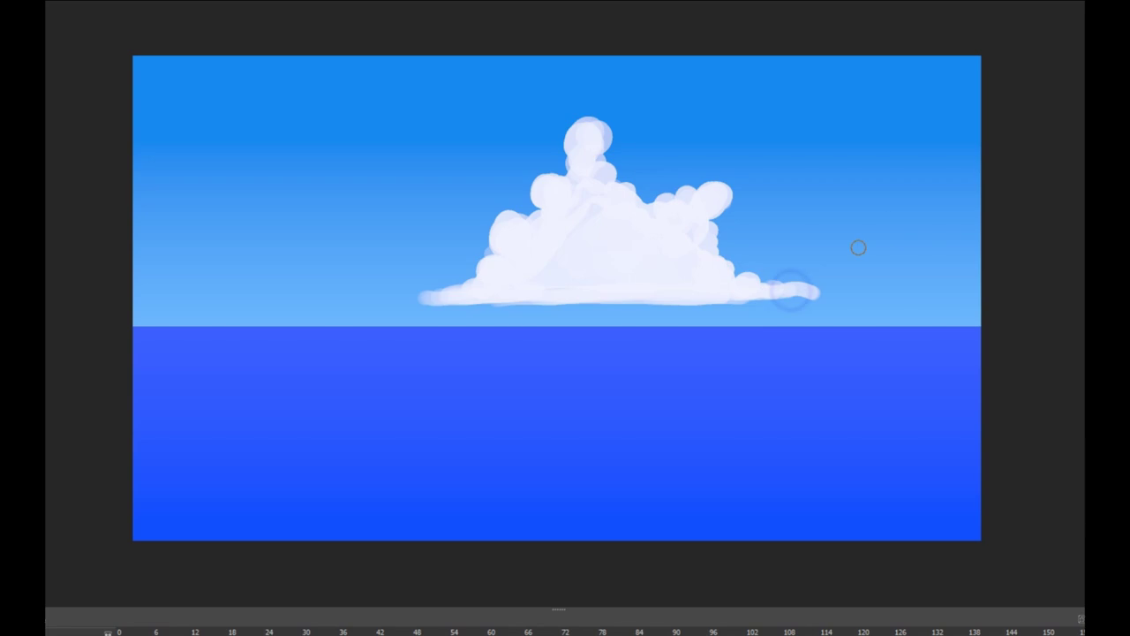
Step: Dab a small trailing cloud in the sky near the right edge, with a separate puff below it near the horizon
click(913, 178)
mouse_move(913, 178)
mouse_down()
mouse_move(934, 285)
mouse_move(920, 200)
mouse_move(907, 203)
mouse_move(919, 197)
mouse_move(883, 213)
mouse_move(903, 216)
mouse_move(839, 218)
mouse_up()
click(935, 284)
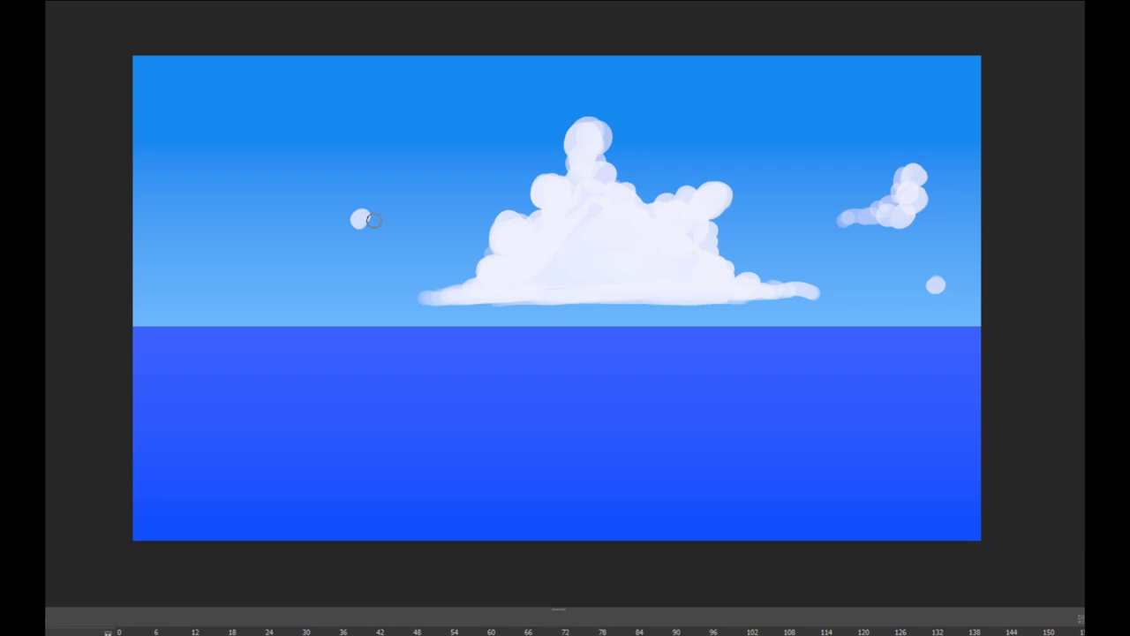
Step: Paint a smaller puffy cloud with a flat base to the left of the large cloud
mouse_move(361, 219)
mouse_down()
mouse_move(348, 254)
mouse_move(356, 245)
mouse_move(334, 234)
mouse_move(344, 276)
mouse_move(329, 287)
mouse_move(352, 261)
mouse_move(377, 256)
mouse_move(378, 280)
mouse_move(297, 293)
mouse_move(358, 296)
mouse_up()
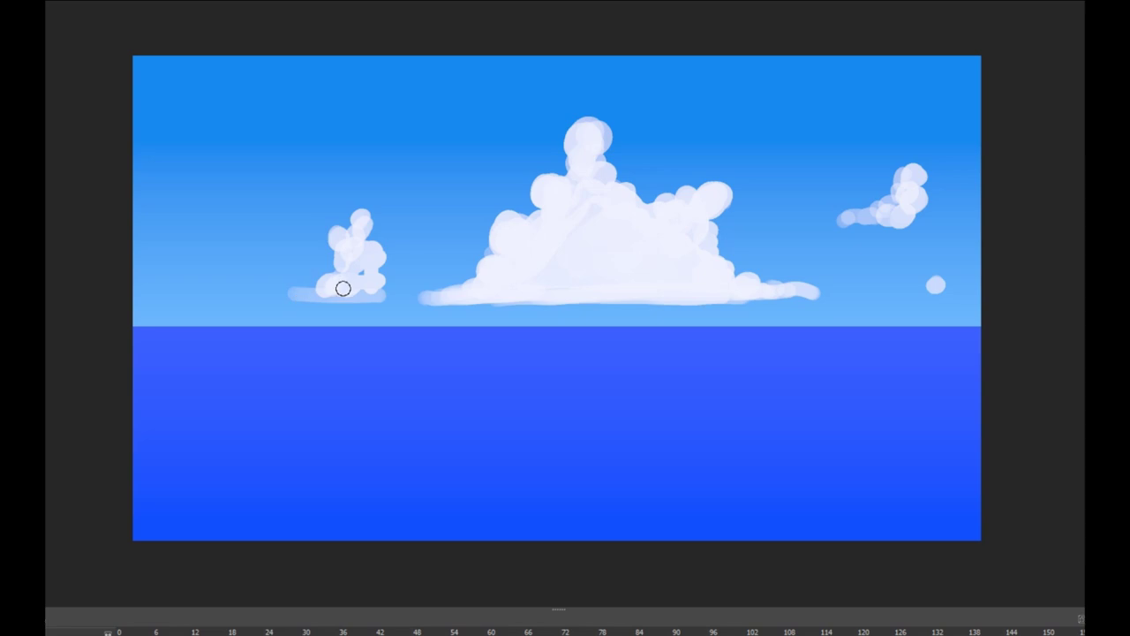
click(348, 286)
mouse_move(290, 298)
mouse_down()
mouse_move(277, 298)
mouse_move(379, 292)
mouse_move(273, 297)
mouse_up()
mouse_move(362, 285)
mouse_down()
mouse_move(344, 281)
mouse_move(379, 265)
mouse_move(336, 249)
mouse_move(386, 260)
mouse_move(391, 289)
mouse_move(405, 292)
mouse_move(380, 258)
mouse_up()
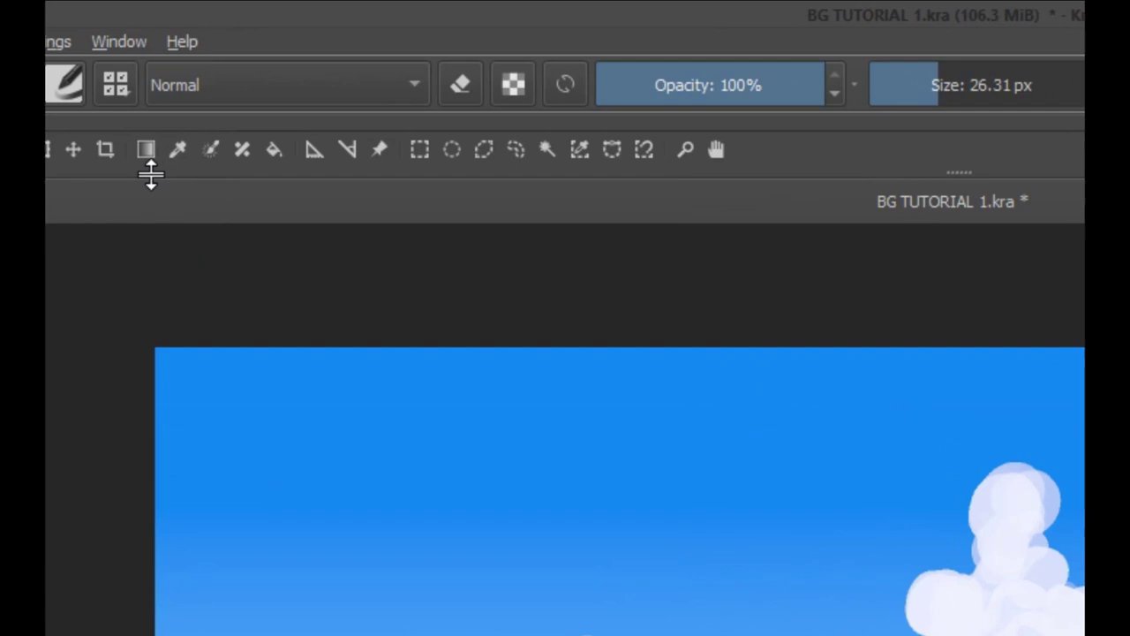
Step: Outline the small left cloud with a freehand selection, move it towards the canvas's left edge and deselect it
click(515, 150)
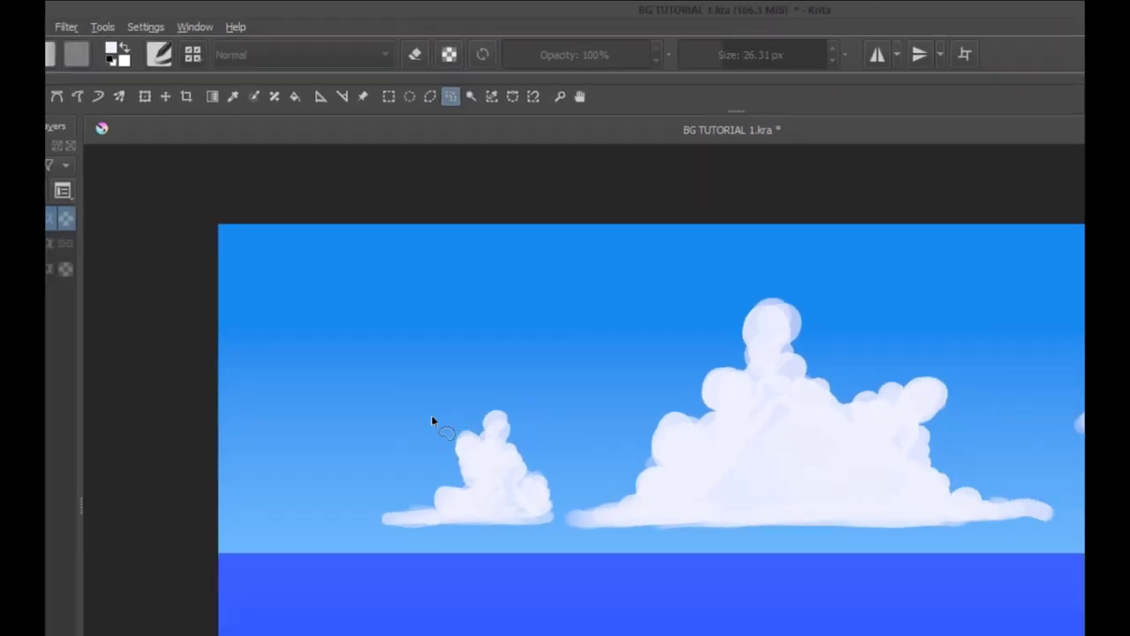
drag(415, 422, 533, 396)
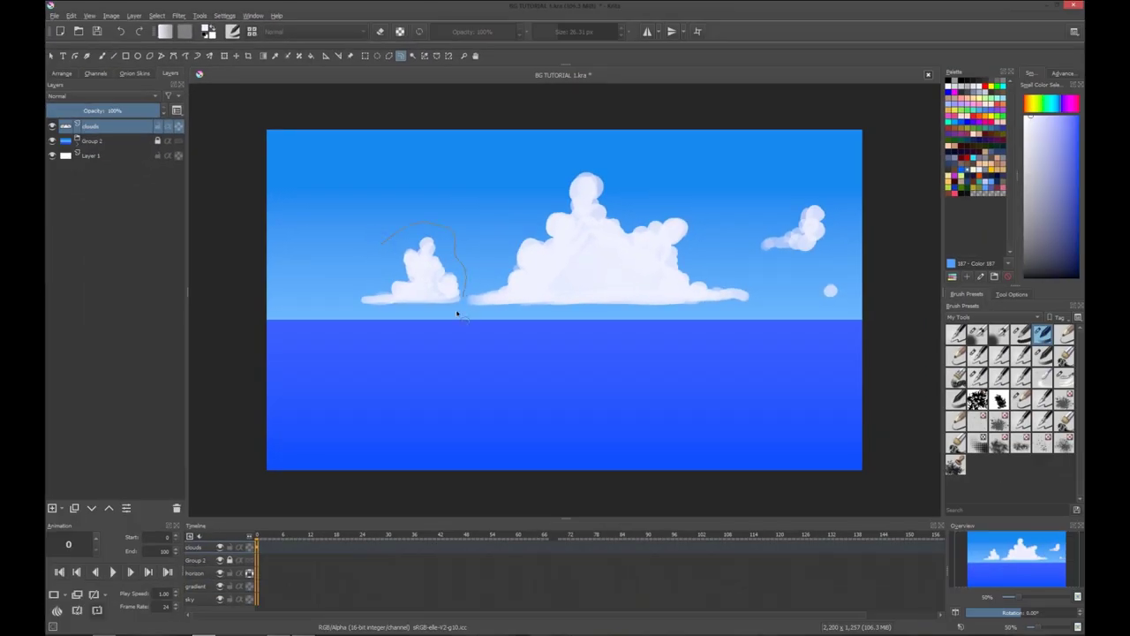
mouse_move(348, 279)
mouse_down()
mouse_move(410, 255)
mouse_move(388, 229)
mouse_up()
key(t)
drag(378, 299, 351, 301)
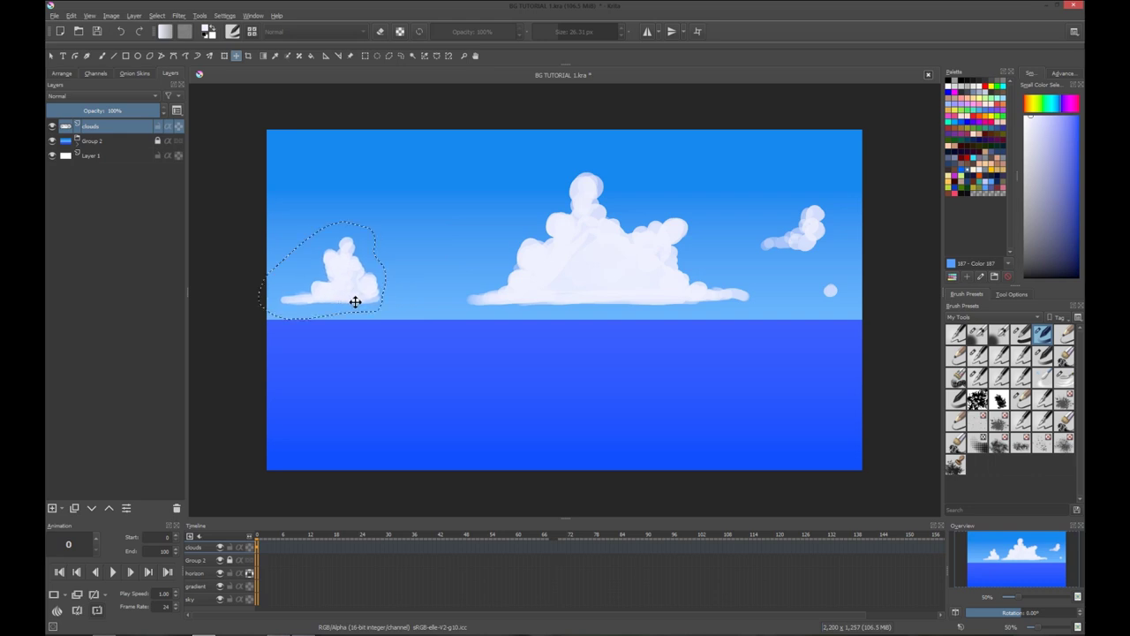
key(ctrl+shift+a)
key(b)
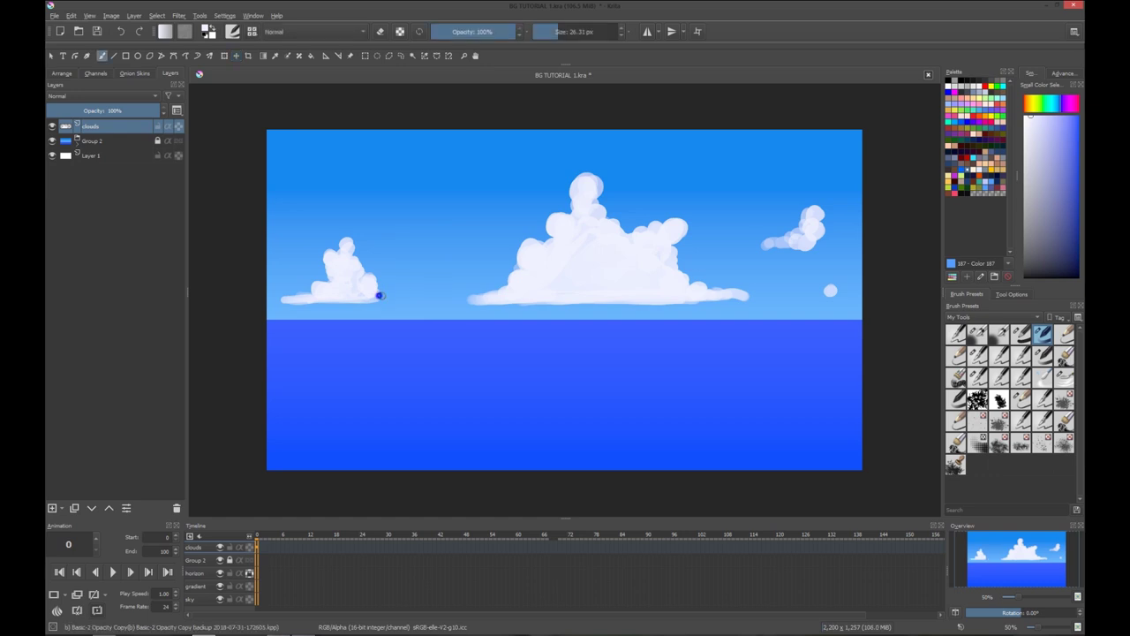
Step: Extend the left cloud's base to the right and paint a small drifting cloud in the upper-left sky
mouse_move(348, 283)
mouse_down()
mouse_move(401, 296)
mouse_move(372, 293)
mouse_up()
drag(406, 166, 448, 170)
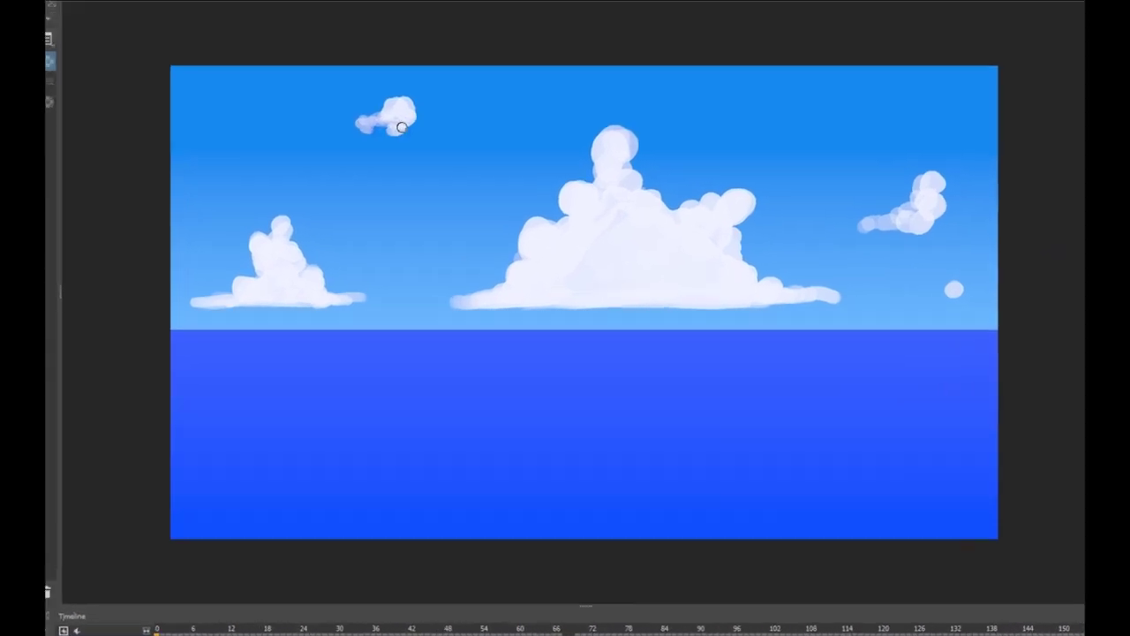
drag(413, 103, 431, 103)
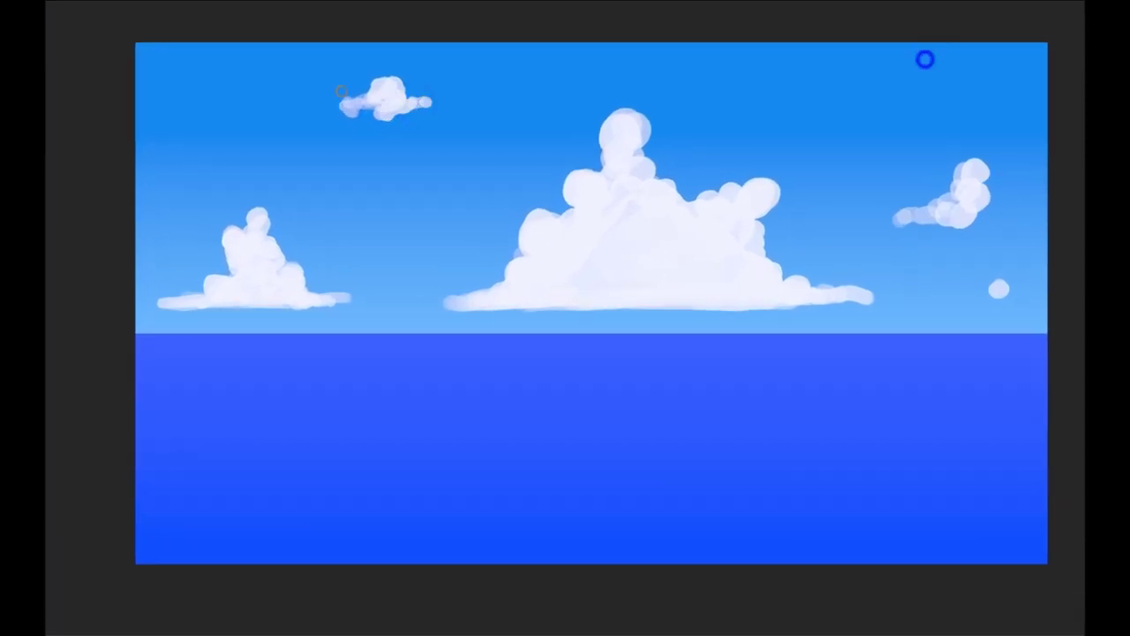
Step: Dab a group of small scattered clouds in the upper-right sky
click(971, 60)
click(966, 69)
drag(966, 69, 955, 73)
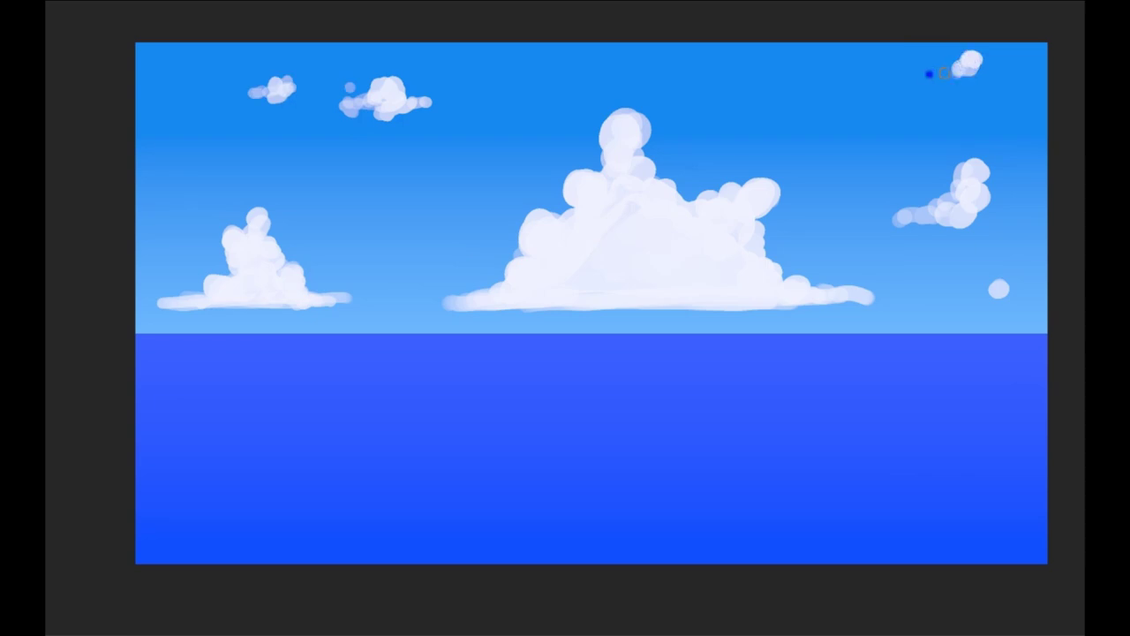
click(933, 76)
click(930, 78)
click(867, 105)
click(888, 115)
click(947, 117)
mouse_move(938, 124)
mouse_down()
mouse_move(913, 125)
mouse_move(970, 123)
mouse_up()
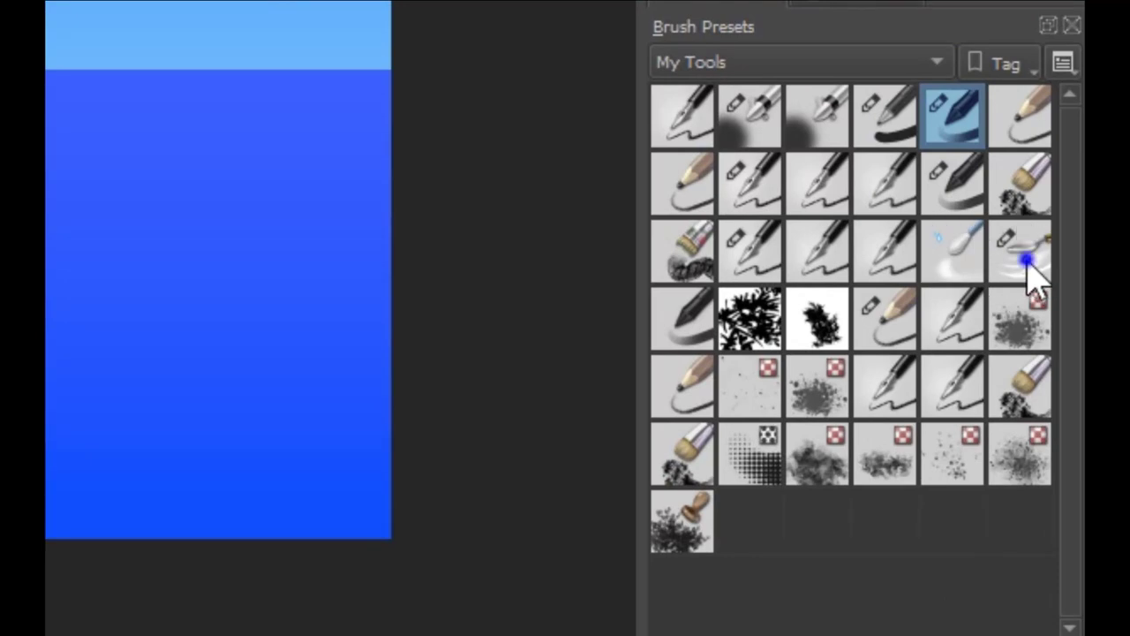
Step: Choose the Blender Knife Edge brush preset and smudge the left end and loose dab of the larger upper-left cloud
click(1024, 265)
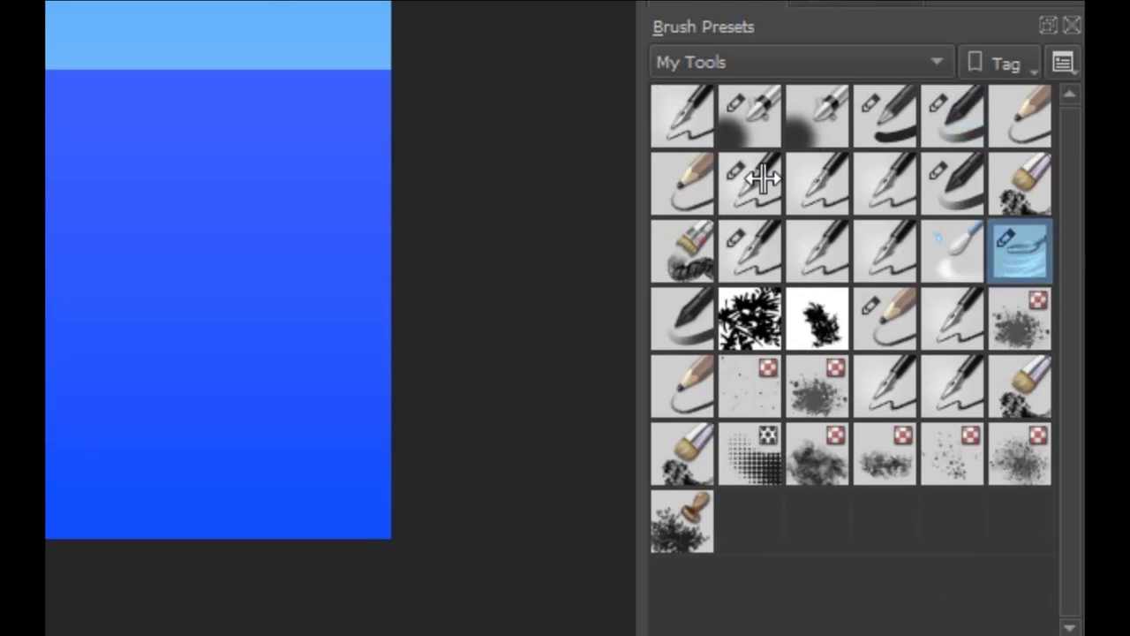
click(1022, 260)
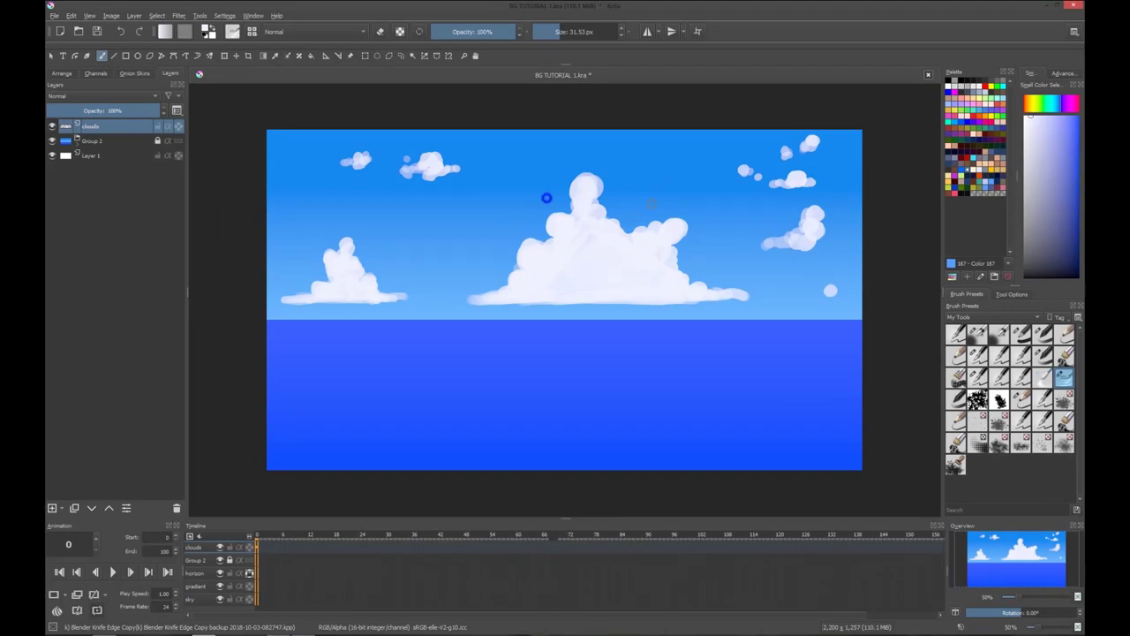
scroll(570, 261, up, 2)
drag(571, 261, 868, 296)
drag(612, 205, 663, 273)
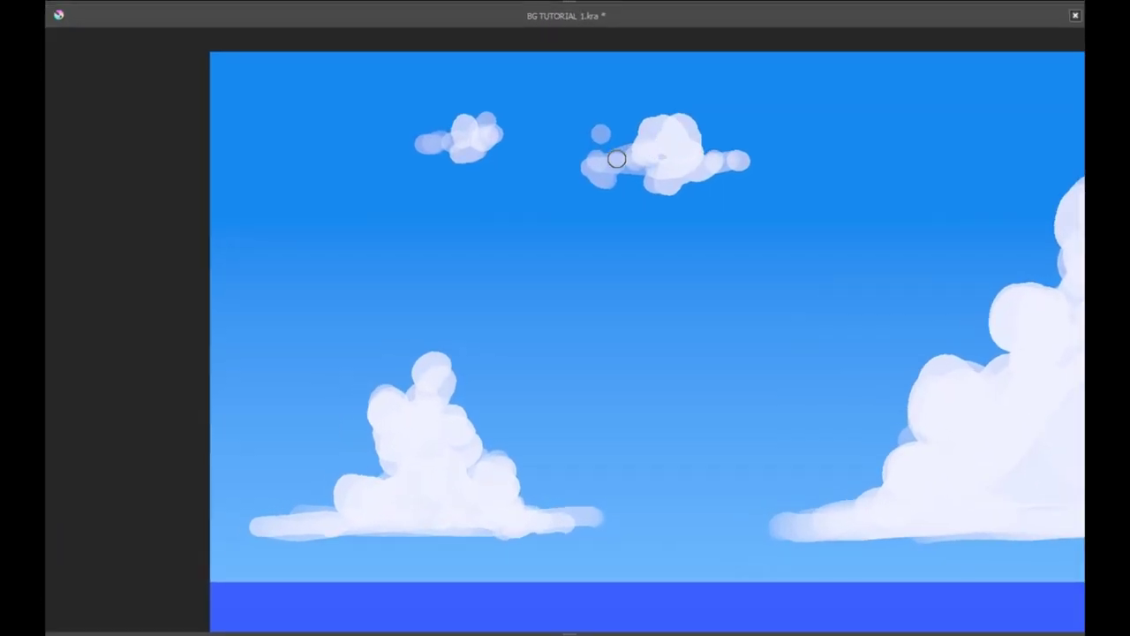
click(592, 167)
mouse_move(598, 166)
mouse_down()
mouse_move(610, 166)
mouse_move(598, 167)
mouse_move(598, 129)
mouse_up()
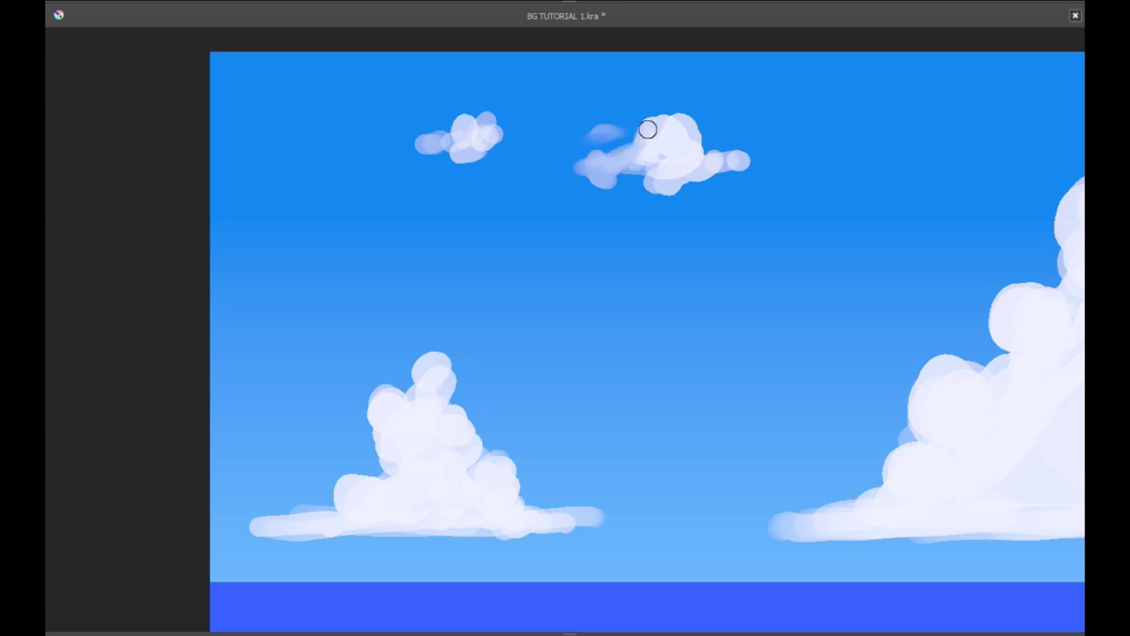
Step: Blend the body, underside and right-hand lobes of the larger upper-left cloud into soft shapes
mouse_move(636, 161)
mouse_down()
mouse_move(672, 162)
mouse_move(652, 160)
mouse_move(660, 134)
mouse_up()
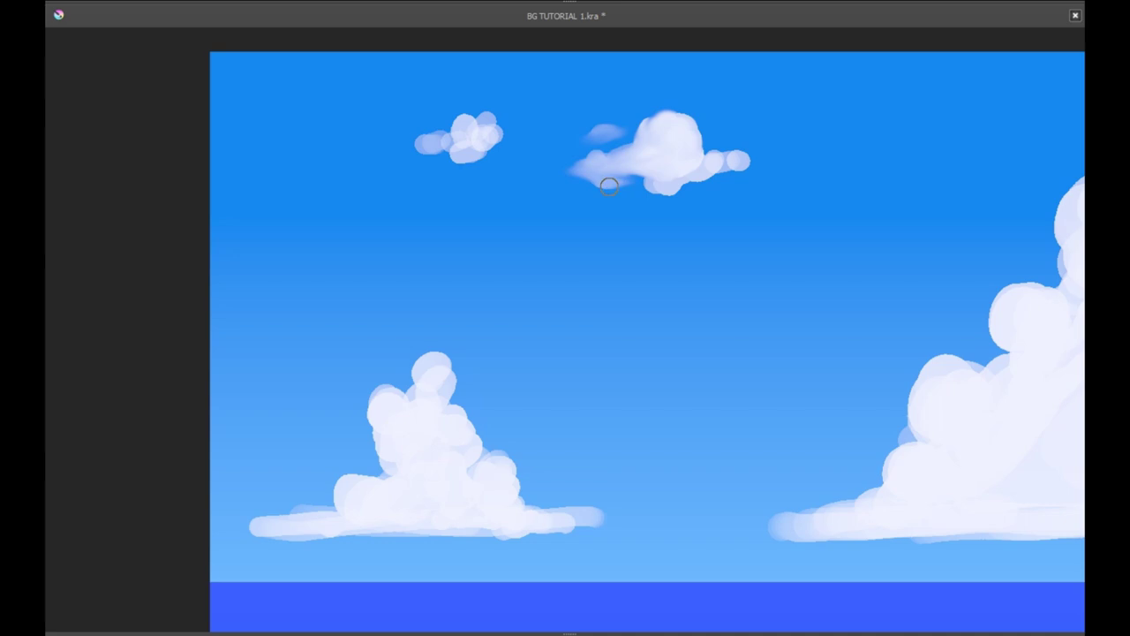
drag(639, 181, 715, 185)
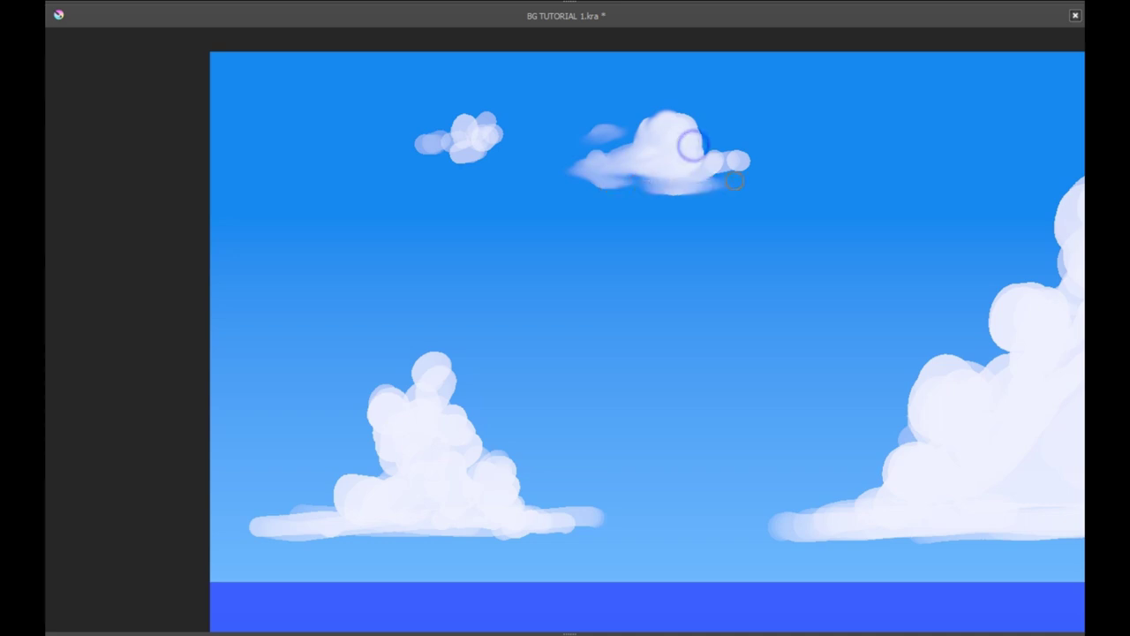
drag(694, 145, 723, 161)
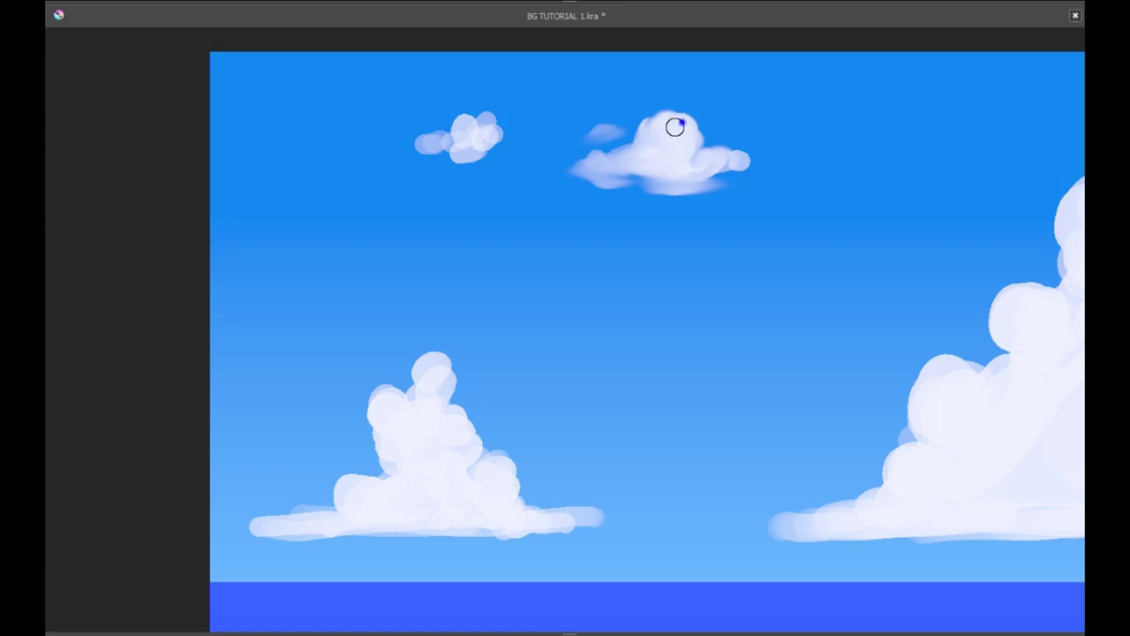
mouse_move(674, 128)
mouse_down()
mouse_move(732, 101)
mouse_move(697, 132)
mouse_move(717, 157)
mouse_up()
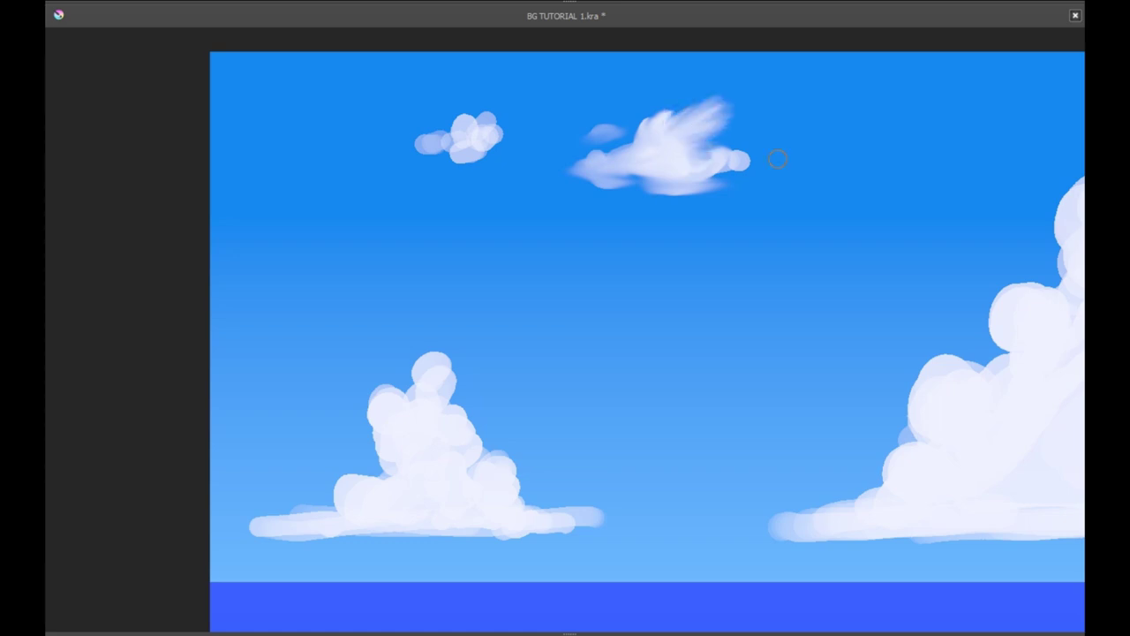
key(ctrl)
key(ctrl+z)
key(ctrl+z)
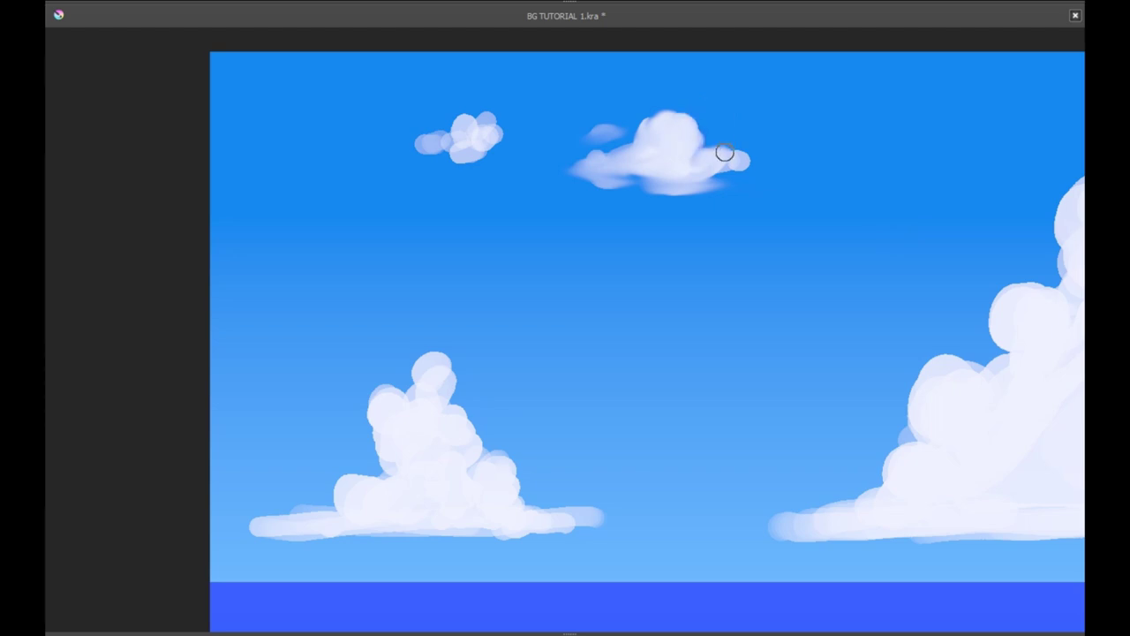
Step: Pull the larger upper-left cloud's right end into a tapered wisp and blend the smaller cloud beside it
mouse_move(702, 156)
mouse_down()
mouse_move(765, 165)
mouse_move(719, 174)
mouse_move(786, 171)
mouse_up()
mouse_move(432, 144)
mouse_down()
mouse_move(461, 124)
mouse_move(463, 139)
mouse_move(480, 124)
mouse_move(478, 137)
mouse_move(446, 149)
mouse_up()
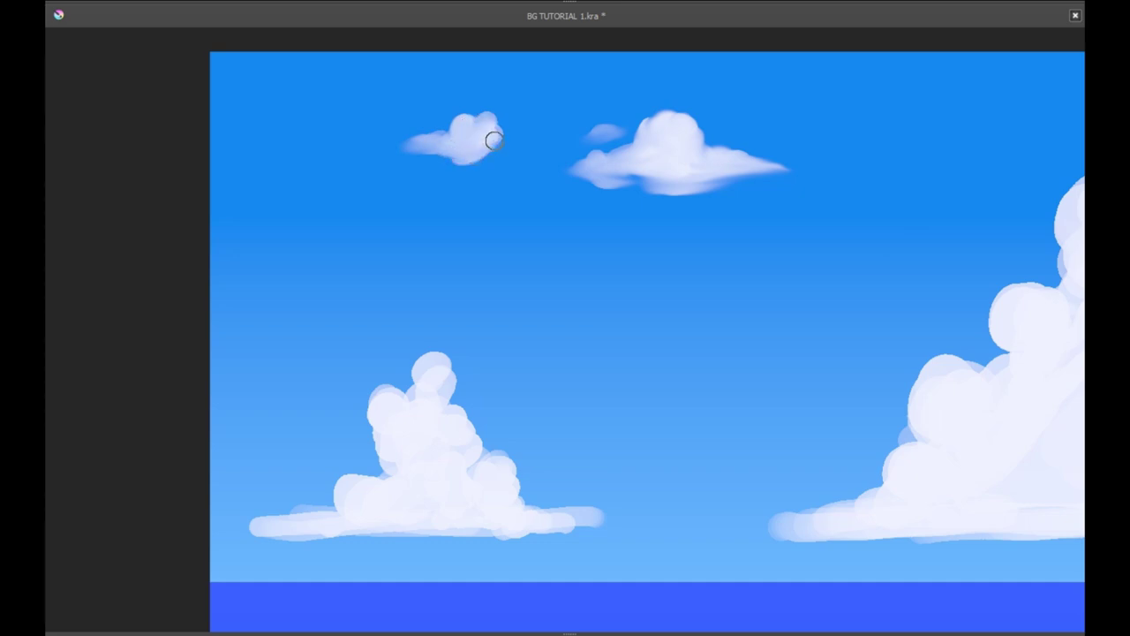
mouse_move(502, 144)
mouse_down()
mouse_move(462, 129)
mouse_move(447, 154)
mouse_move(490, 129)
mouse_move(530, 137)
mouse_up()
drag(578, 439, 658, 254)
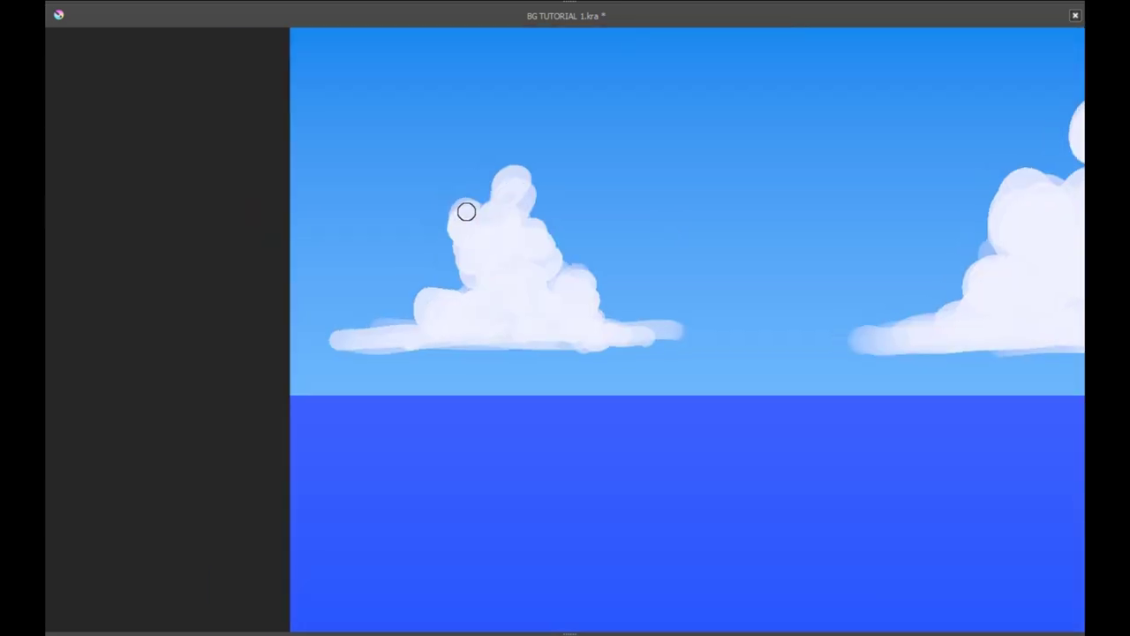
Step: Blend the cloud near the horizon on the left, tapering its base ends and pulling a thin wisp out from its right side
mouse_move(396, 329)
mouse_down()
mouse_move(325, 341)
mouse_move(677, 343)
mouse_move(717, 334)
mouse_up()
mouse_move(413, 310)
mouse_down()
mouse_move(458, 251)
mouse_move(526, 190)
mouse_move(524, 225)
mouse_move(609, 310)
mouse_move(528, 245)
mouse_move(522, 256)
mouse_move(653, 247)
mouse_move(467, 253)
mouse_move(638, 269)
mouse_move(530, 187)
mouse_move(434, 242)
mouse_up()
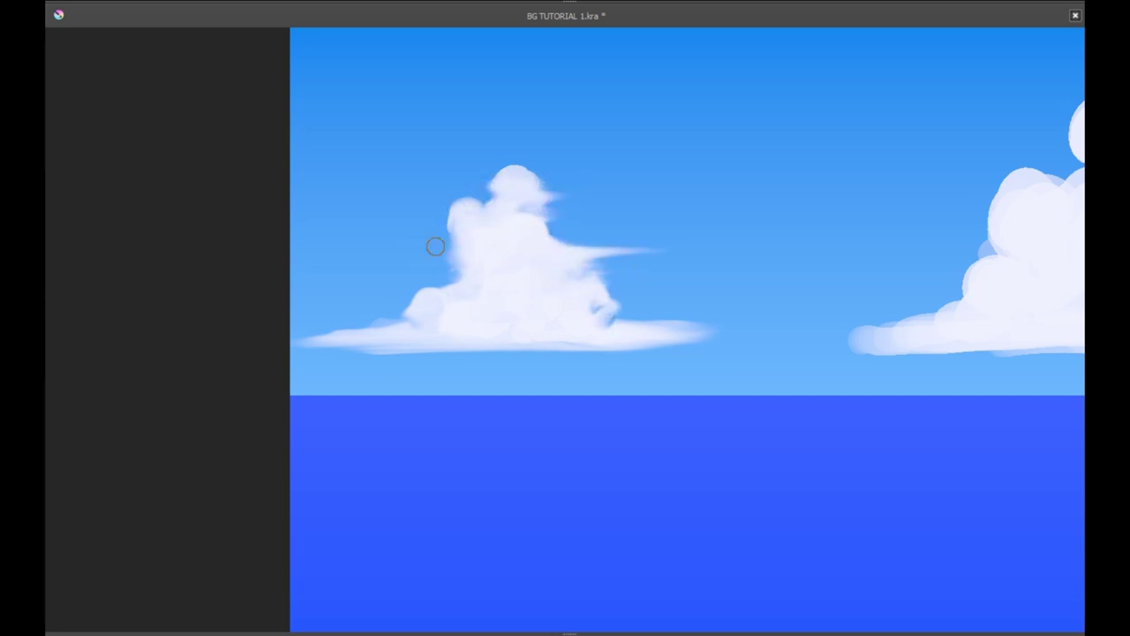
Step: Taper the left end of the large central cloud's base and blend the lobes up its left side
mouse_move(870, 345)
mouse_down()
mouse_move(888, 344)
mouse_move(788, 334)
mouse_up()
drag(933, 328, 538, 323)
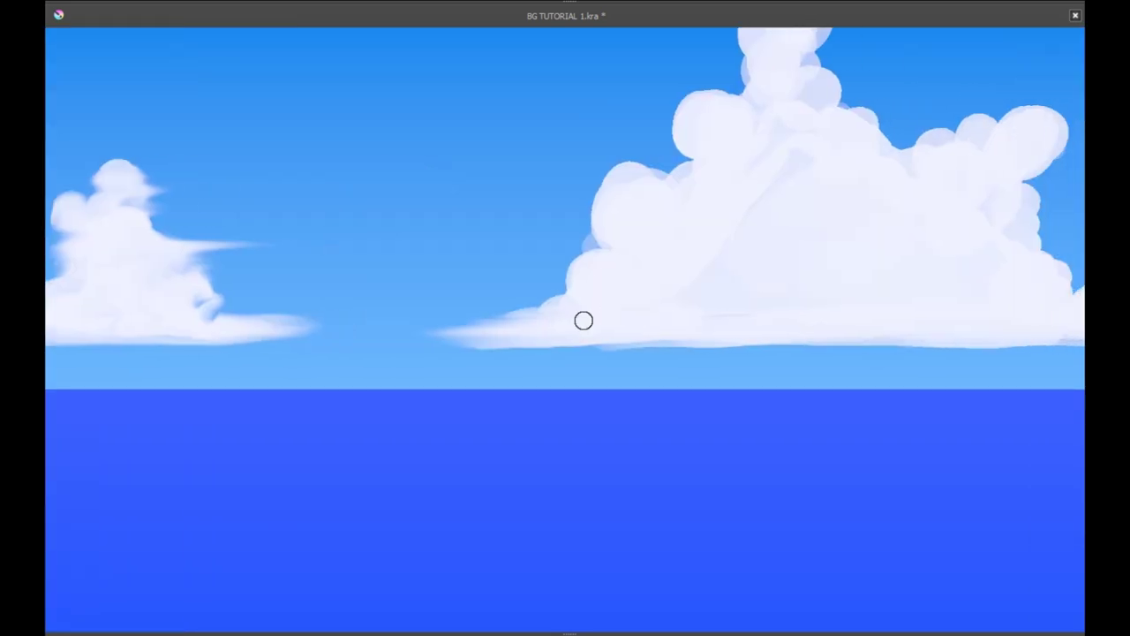
mouse_move(596, 240)
mouse_down()
mouse_move(619, 206)
mouse_move(610, 206)
mouse_move(659, 230)
mouse_up()
drag(562, 288, 597, 272)
drag(722, 220, 641, 315)
mouse_move(683, 115)
mouse_down()
mouse_move(670, 180)
mouse_move(597, 205)
mouse_move(596, 265)
mouse_move(541, 265)
mouse_up()
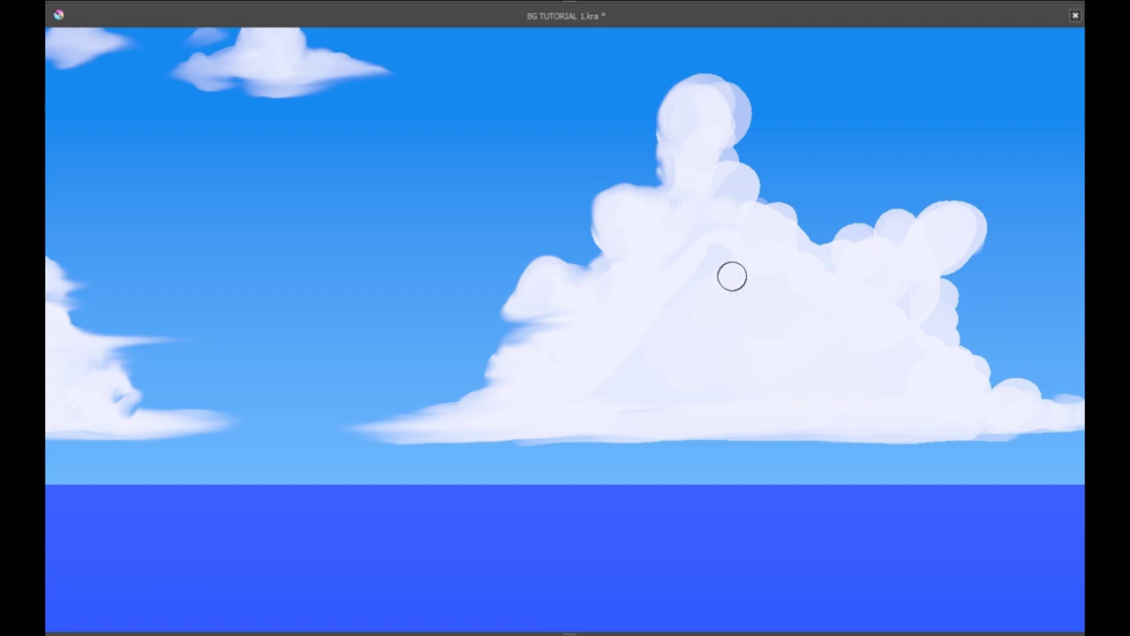
Step: Blend the large cloud's top and right side, pulling horizontal wisps out to the right and tapering the base end
mouse_move(699, 90)
mouse_down()
mouse_move(716, 172)
mouse_move(754, 204)
mouse_move(662, 287)
mouse_move(777, 210)
mouse_move(826, 242)
mouse_move(906, 217)
mouse_move(982, 241)
mouse_move(953, 285)
mouse_move(1014, 313)
mouse_move(1027, 263)
mouse_move(927, 219)
mouse_move(899, 245)
mouse_move(988, 303)
mouse_move(1019, 401)
mouse_up()
mouse_move(868, 428)
mouse_down()
mouse_move(705, 405)
mouse_move(338, 406)
mouse_move(938, 385)
mouse_move(999, 406)
mouse_move(836, 415)
mouse_up()
mouse_move(1071, 390)
mouse_down()
mouse_move(800, 492)
mouse_move(801, 505)
mouse_up()
Step: Smudge the small scattered clouds on the right side of the sky into soft, wispy shapes
mouse_move(698, 157)
mouse_down()
mouse_move(798, 162)
mouse_move(807, 177)
mouse_move(720, 159)
mouse_up()
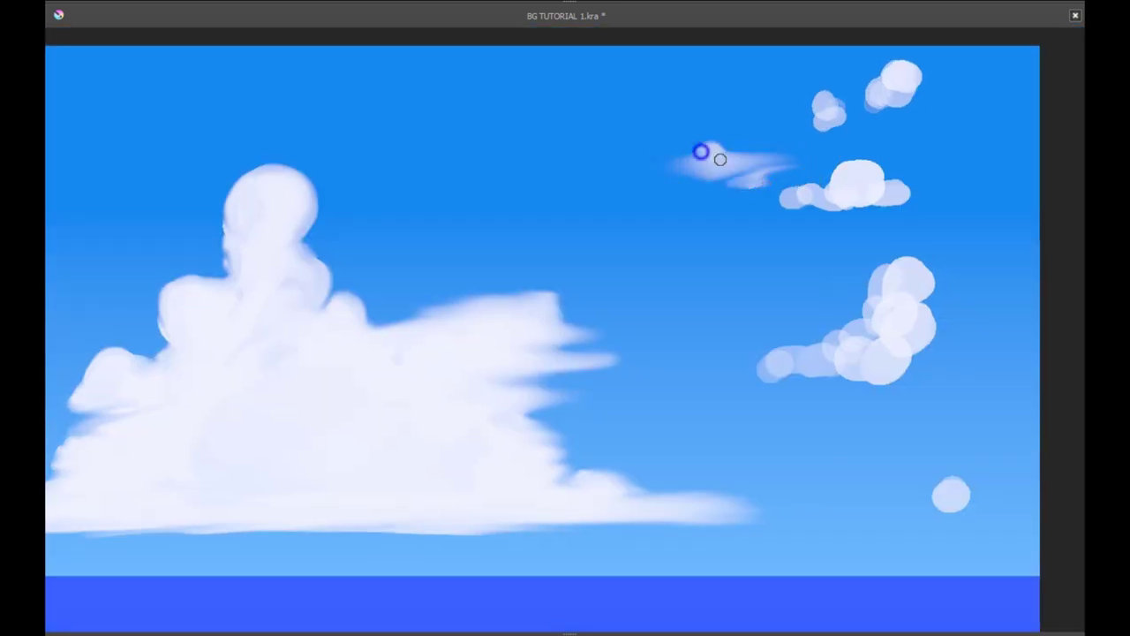
mouse_move(821, 99)
mouse_down()
mouse_move(818, 109)
mouse_move(873, 125)
mouse_move(900, 91)
mouse_move(867, 95)
mouse_move(994, 92)
mouse_move(846, 111)
mouse_up()
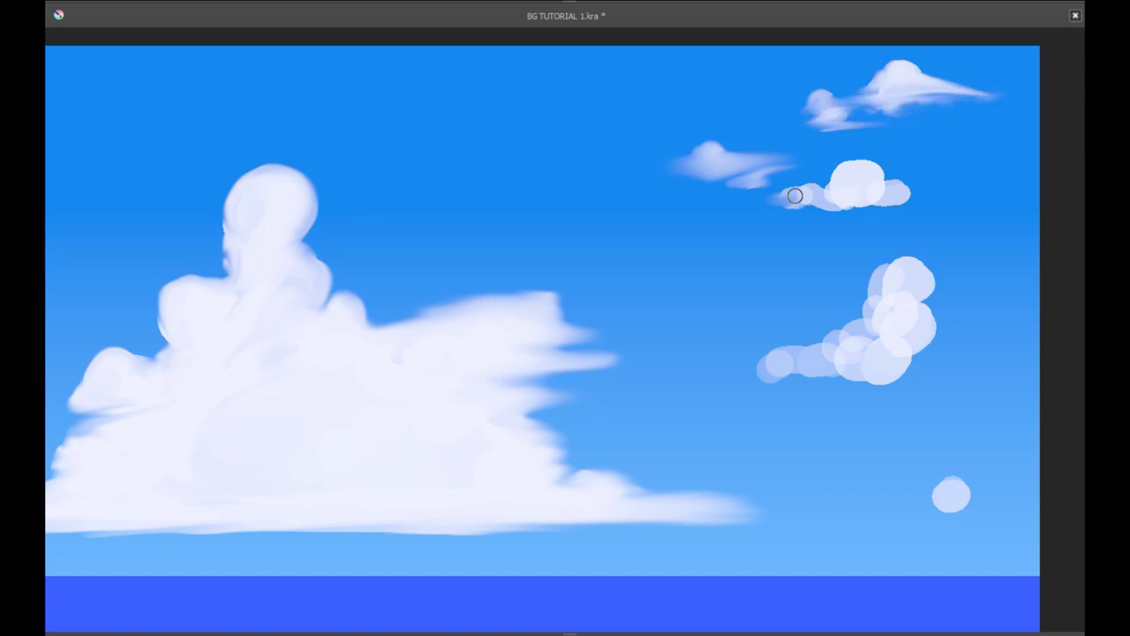
mouse_move(795, 195)
mouse_down()
mouse_move(848, 169)
mouse_move(889, 197)
mouse_move(918, 200)
mouse_up()
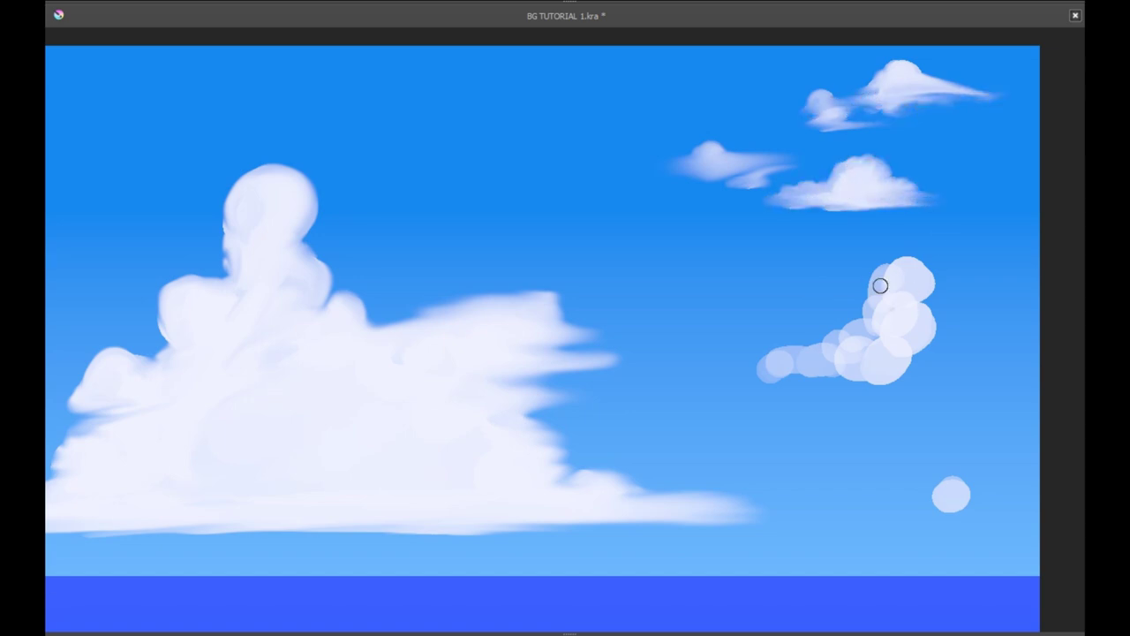
mouse_move(881, 285)
mouse_down()
mouse_move(888, 309)
mouse_move(931, 323)
mouse_move(916, 345)
mouse_move(855, 335)
mouse_move(833, 373)
mouse_move(924, 359)
mouse_move(903, 328)
mouse_move(910, 305)
mouse_move(918, 363)
mouse_move(906, 374)
mouse_move(893, 359)
mouse_move(945, 349)
mouse_up()
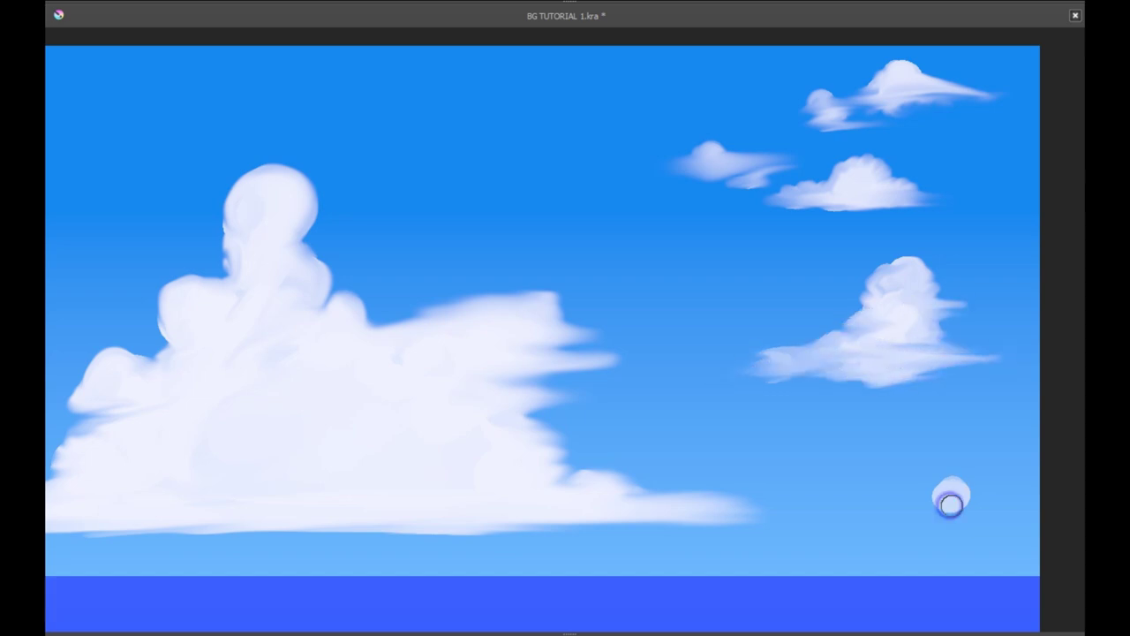
mouse_move(951, 504)
mouse_down()
mouse_move(986, 505)
mouse_move(843, 513)
mouse_move(959, 495)
mouse_up()
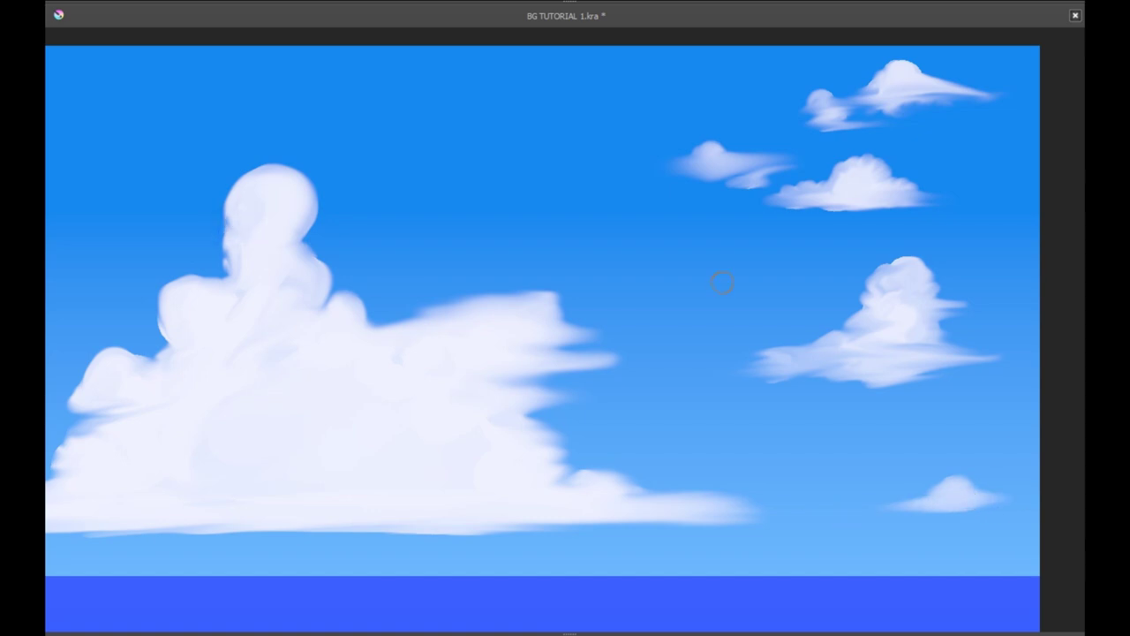
Step: Put the clouds layer into a Quick Clipping Group to get a mask layer above it
key(2)
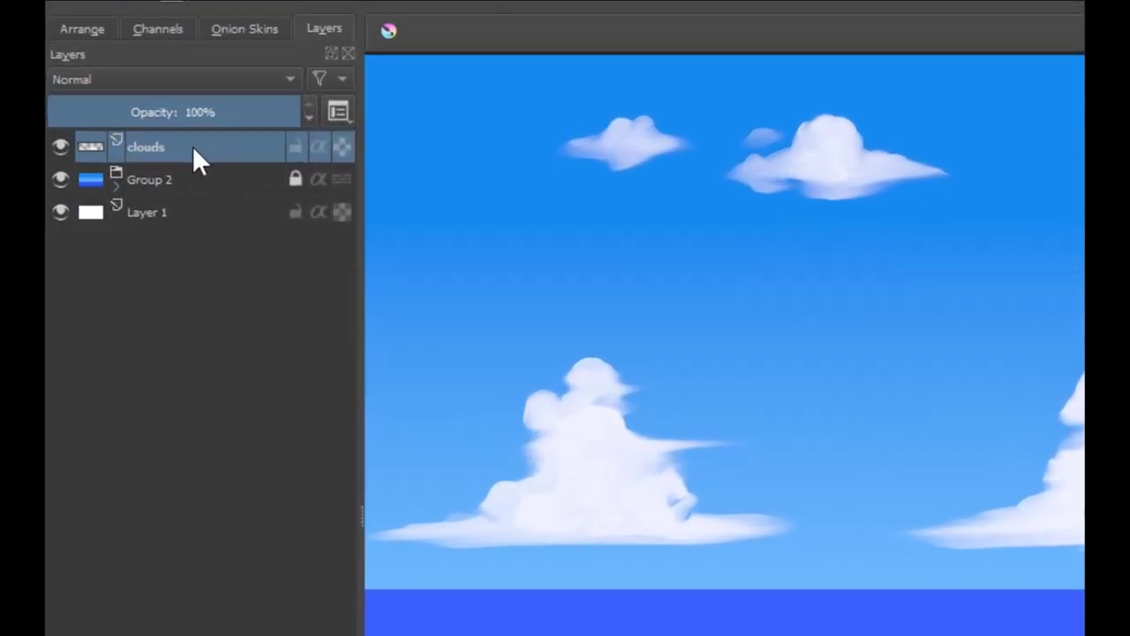
right_click(111, 127)
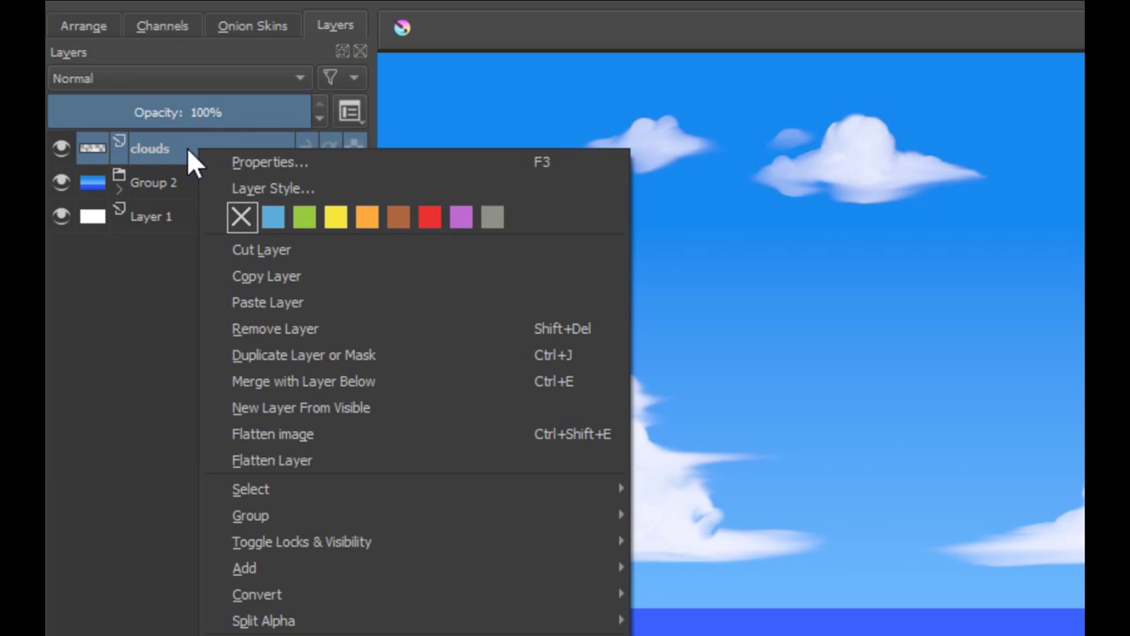
right_click(187, 148)
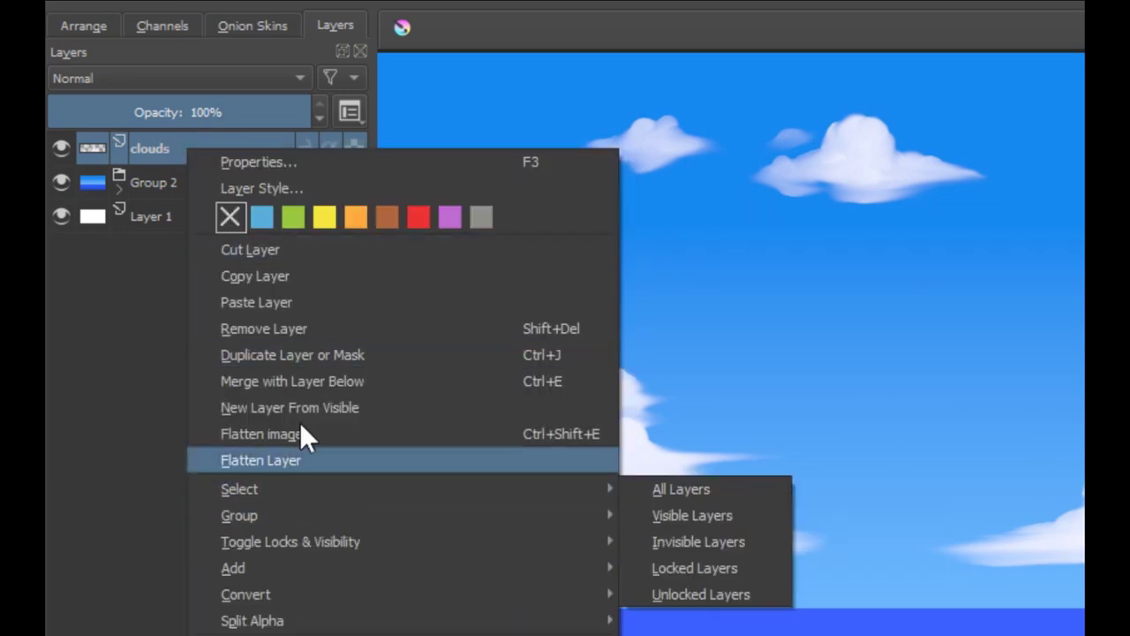
mouse_move(328, 512)
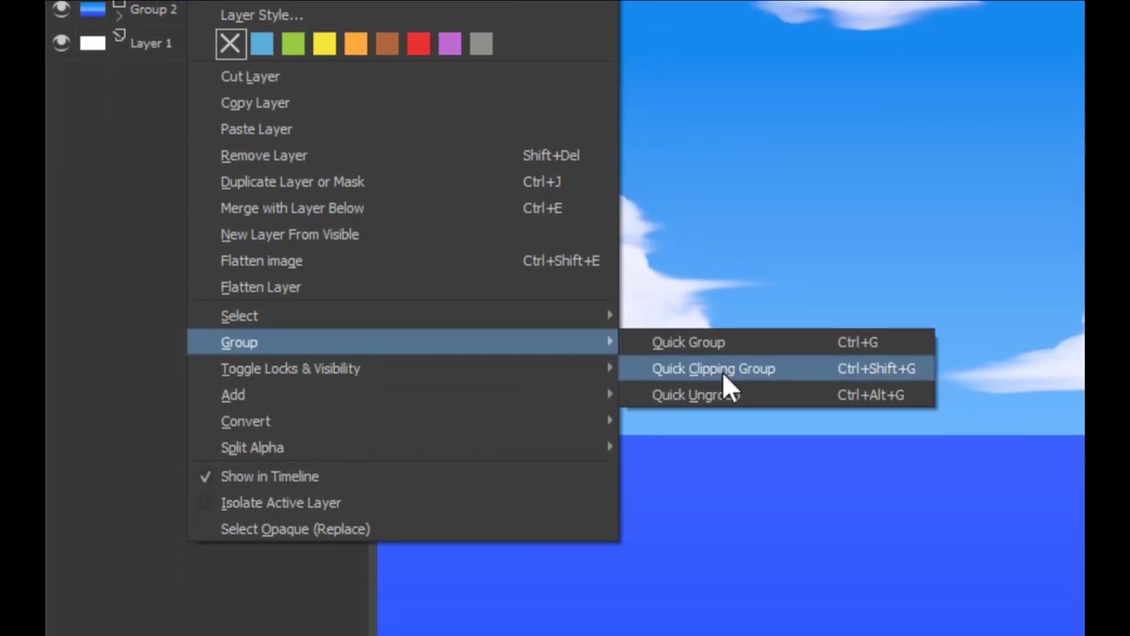
click(722, 372)
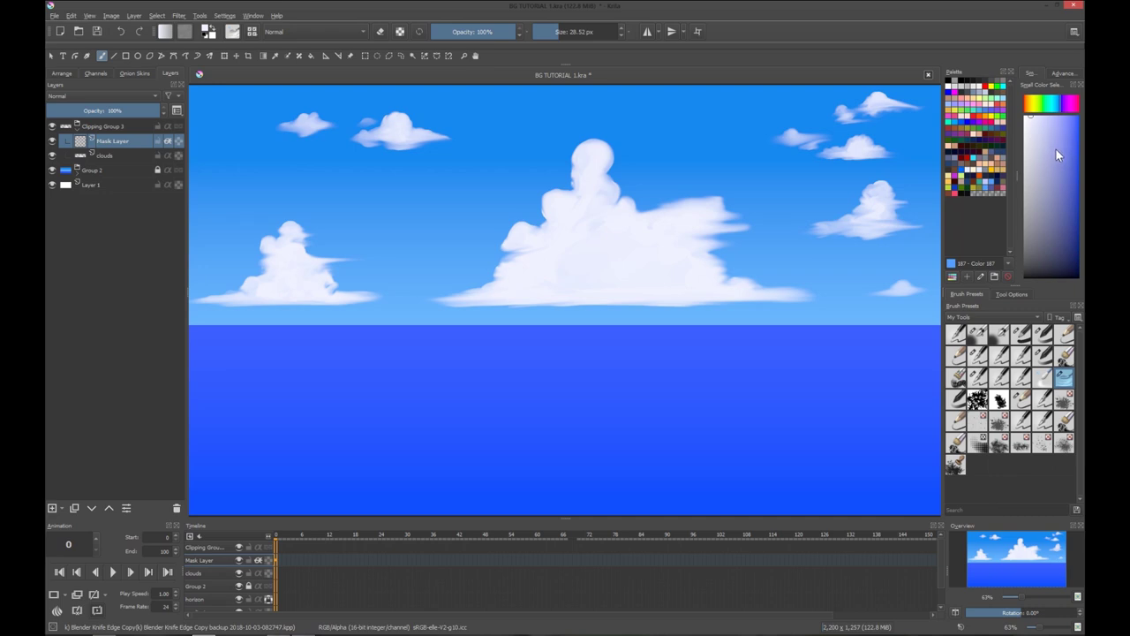
Step: Pick a muted periwinkle blue as the shadow colour and set the Mask Layer's blending mode to Multiply
click(1054, 168)
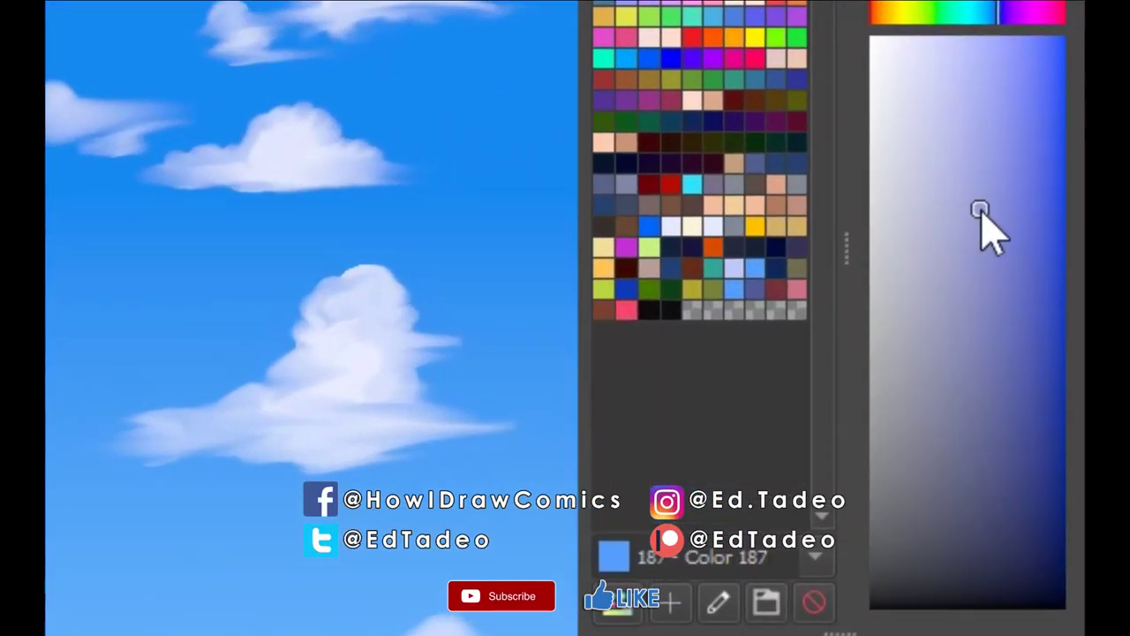
drag(980, 212, 971, 210)
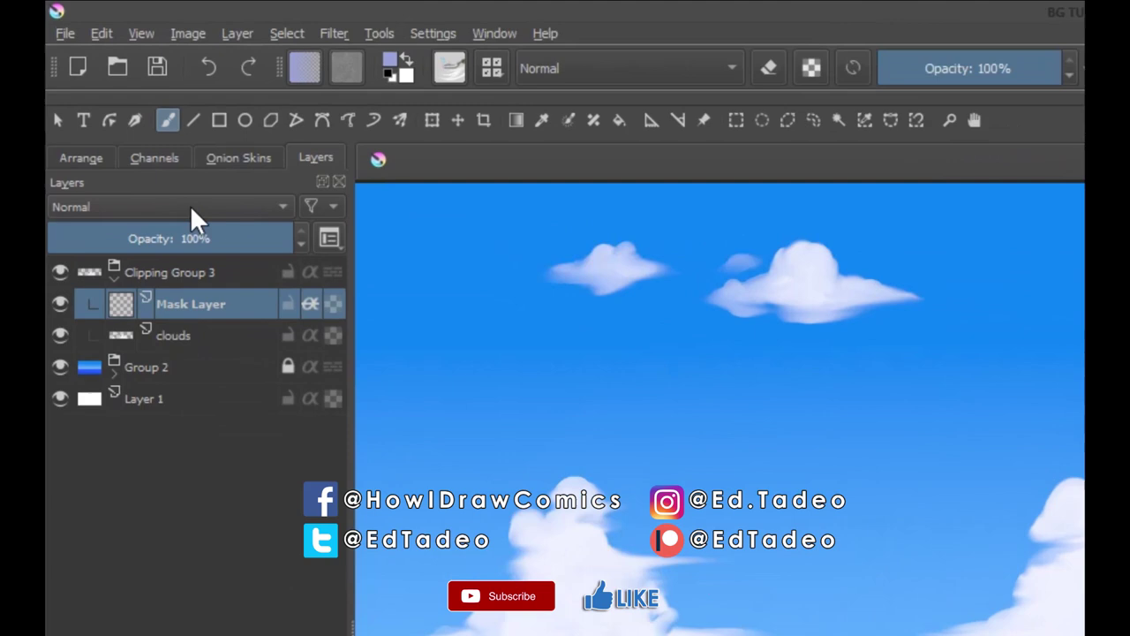
click(118, 96)
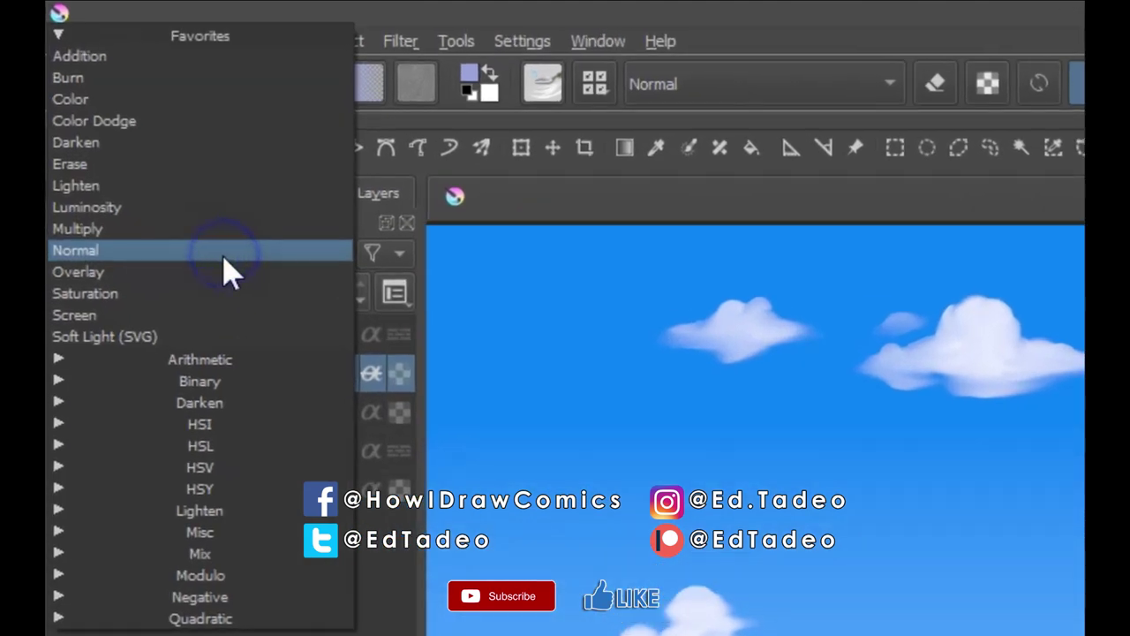
click(227, 232)
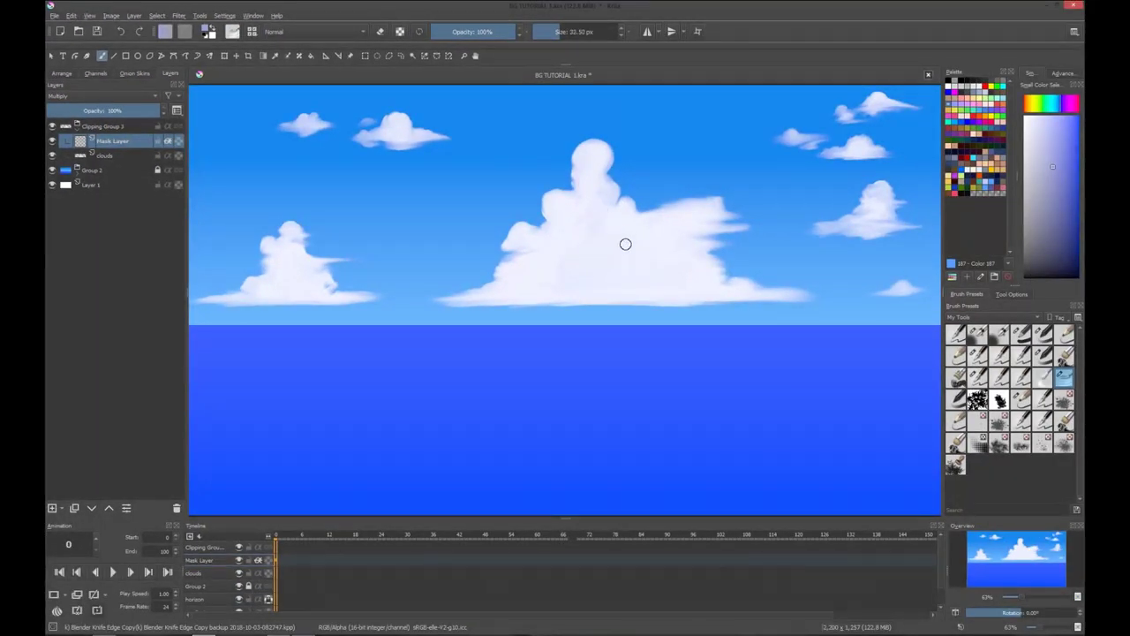
Step: Choose the Digital 70% Op brush preset and dab shadows on the lower part of the large cloud's top lobe
key(1)
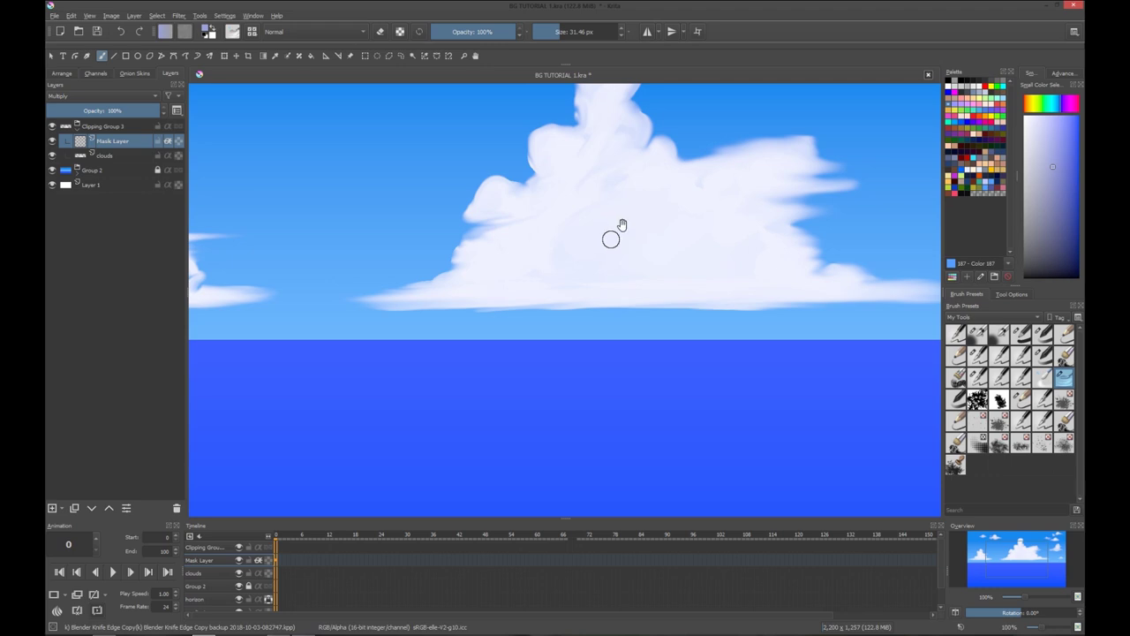
drag(625, 295, 626, 360)
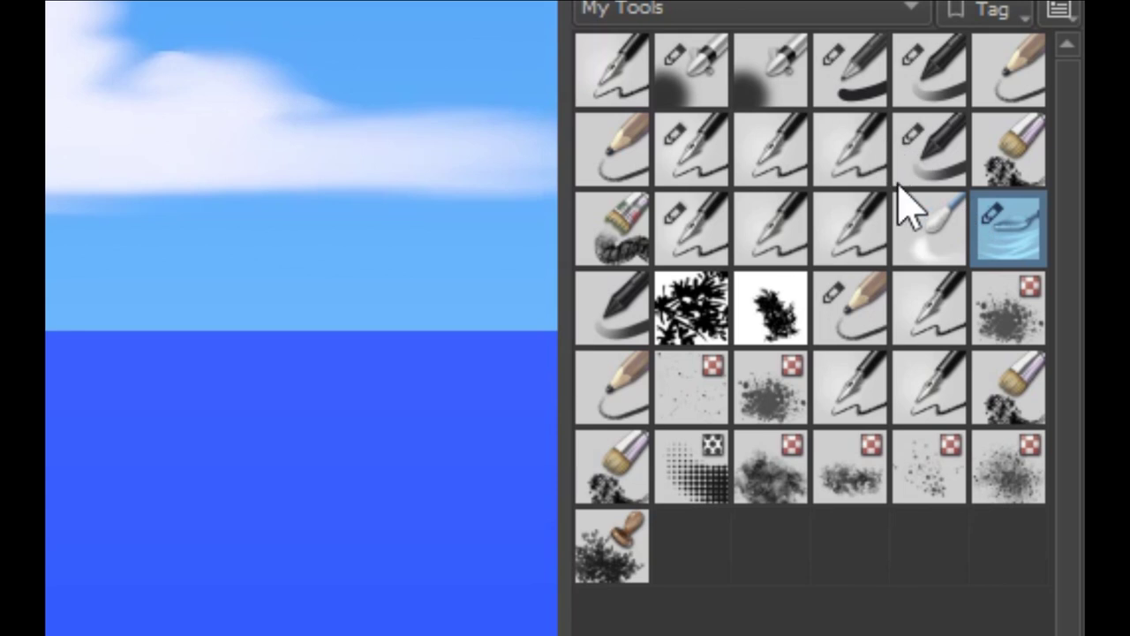
click(919, 172)
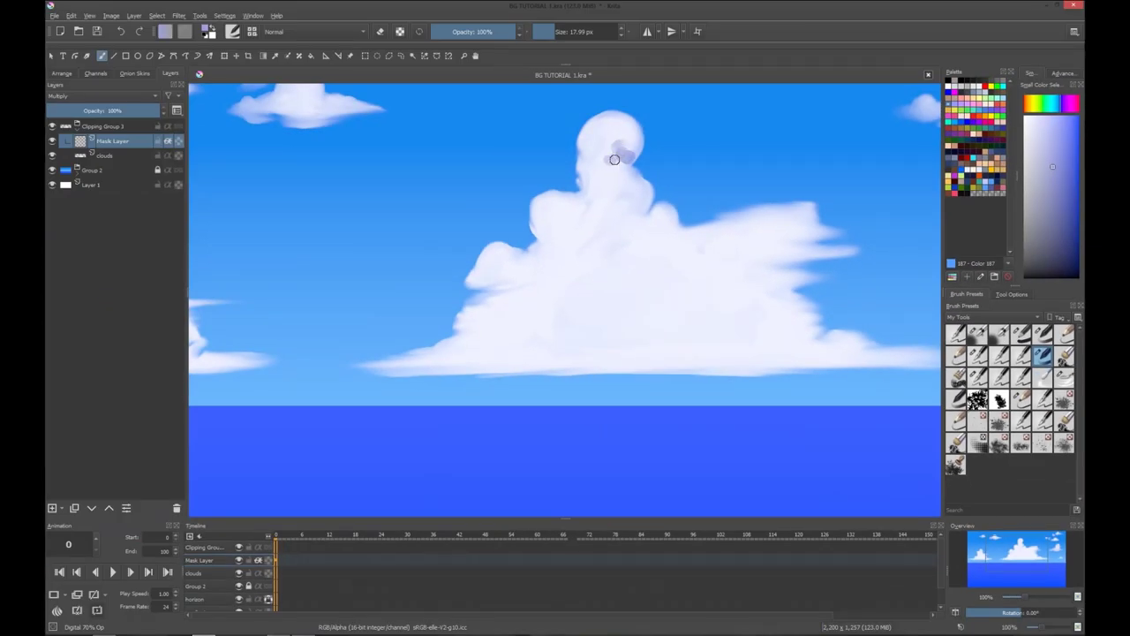
mouse_move(614, 159)
mouse_down()
mouse_move(634, 138)
mouse_move(617, 141)
mouse_up()
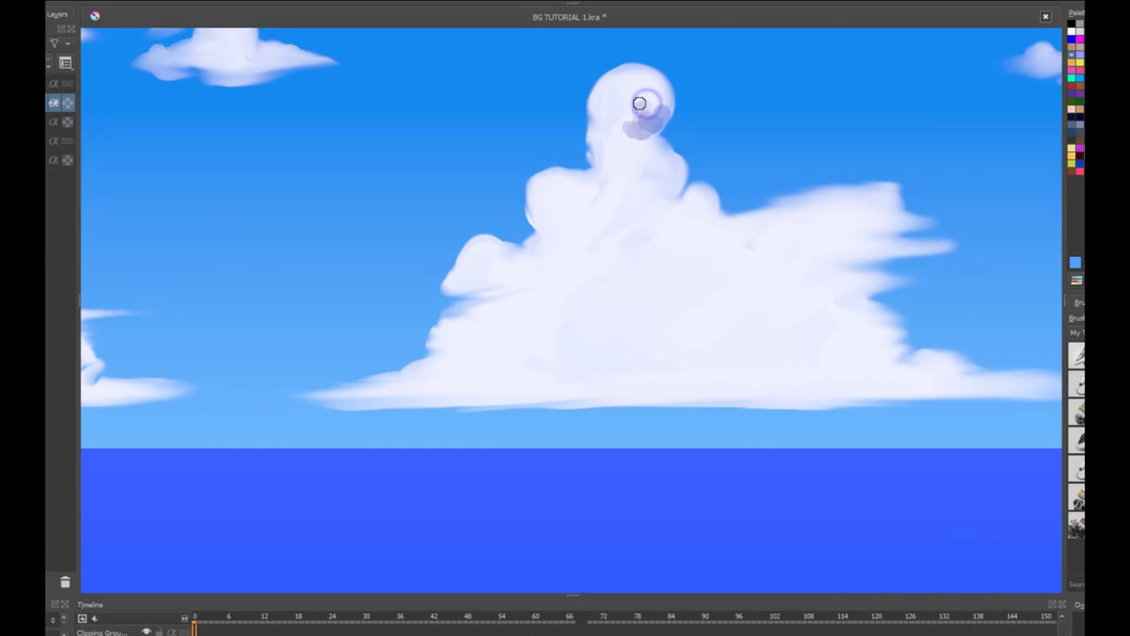
mouse_move(640, 103)
mouse_down()
mouse_move(645, 118)
mouse_move(617, 130)
mouse_move(630, 130)
mouse_move(652, 115)
mouse_move(610, 120)
mouse_move(624, 109)
mouse_move(595, 122)
mouse_up()
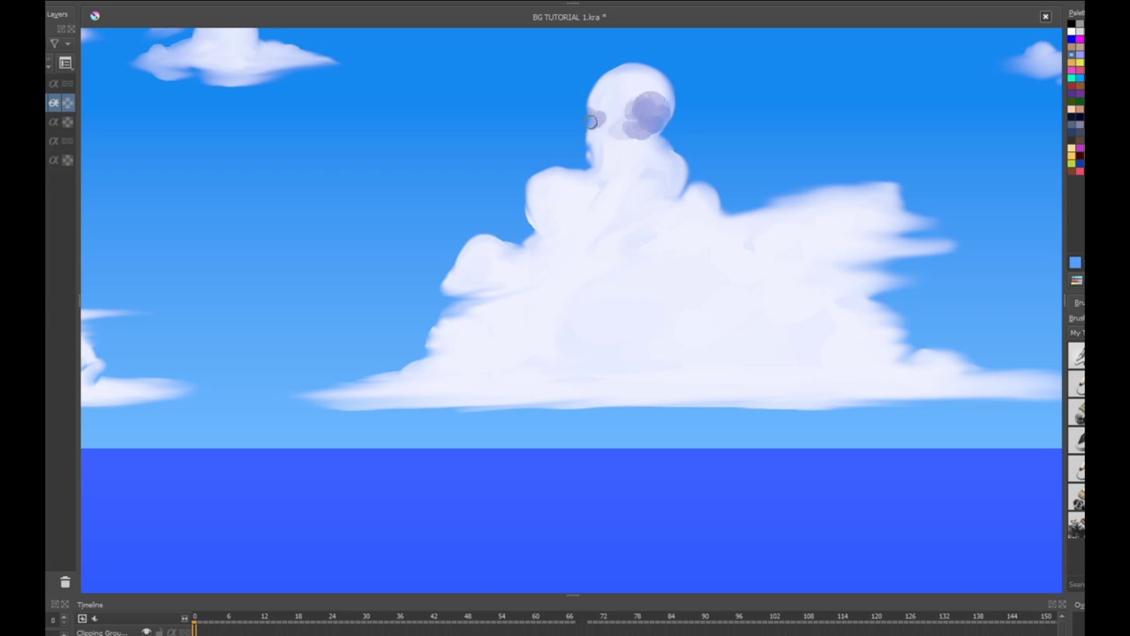
click(652, 139)
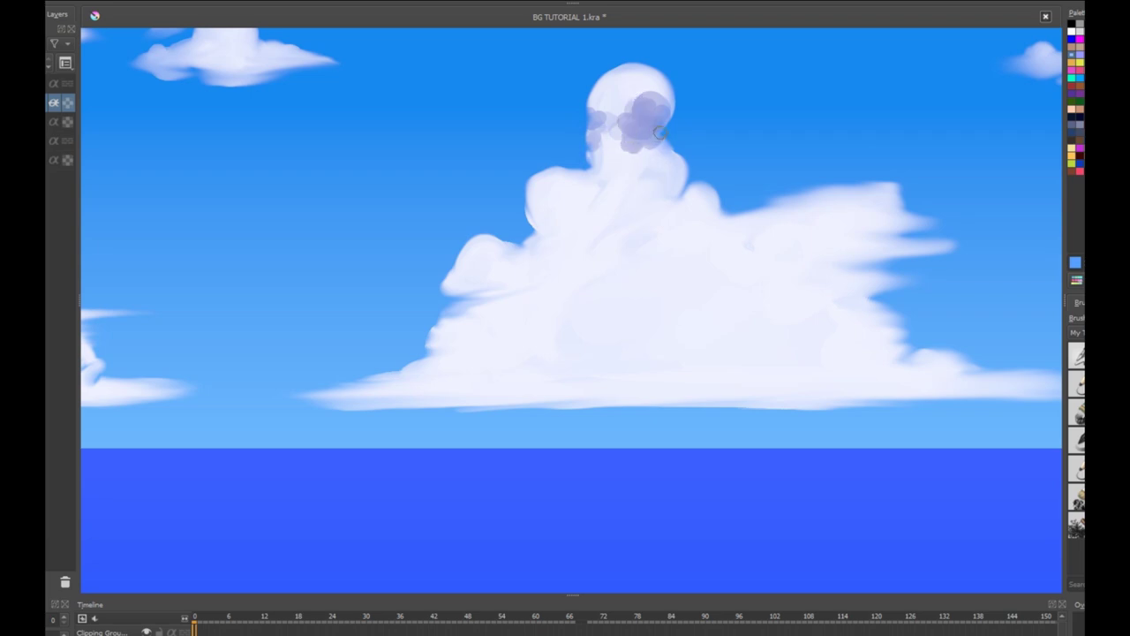
Step: Shade both sides of the large cloud just below its top lobe, extending the shadow over the small right-hand lobe
click(671, 168)
click(600, 189)
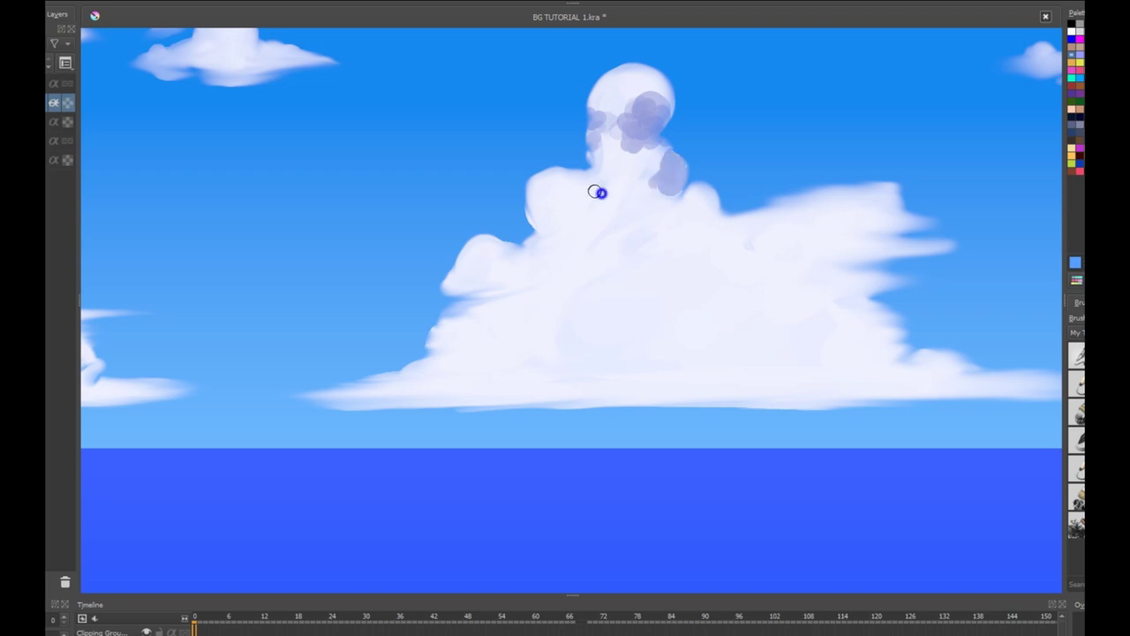
drag(598, 181, 593, 196)
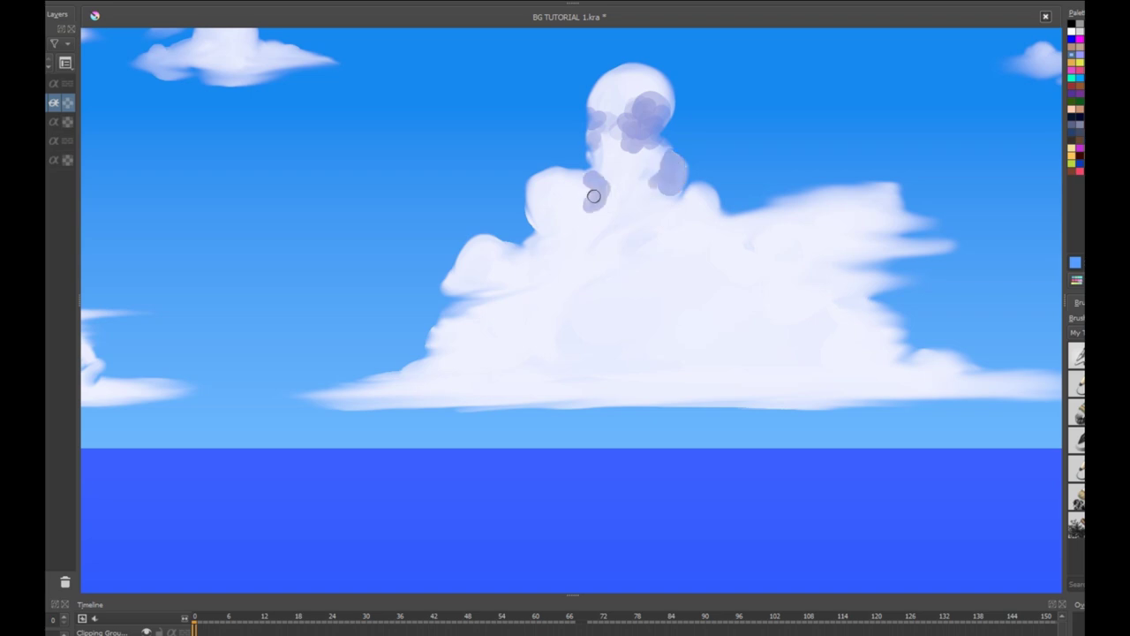
click(662, 210)
mouse_move(717, 215)
mouse_down()
mouse_move(678, 222)
mouse_move(678, 166)
mouse_move(674, 214)
mouse_move(644, 203)
mouse_move(644, 168)
mouse_move(630, 237)
mouse_up()
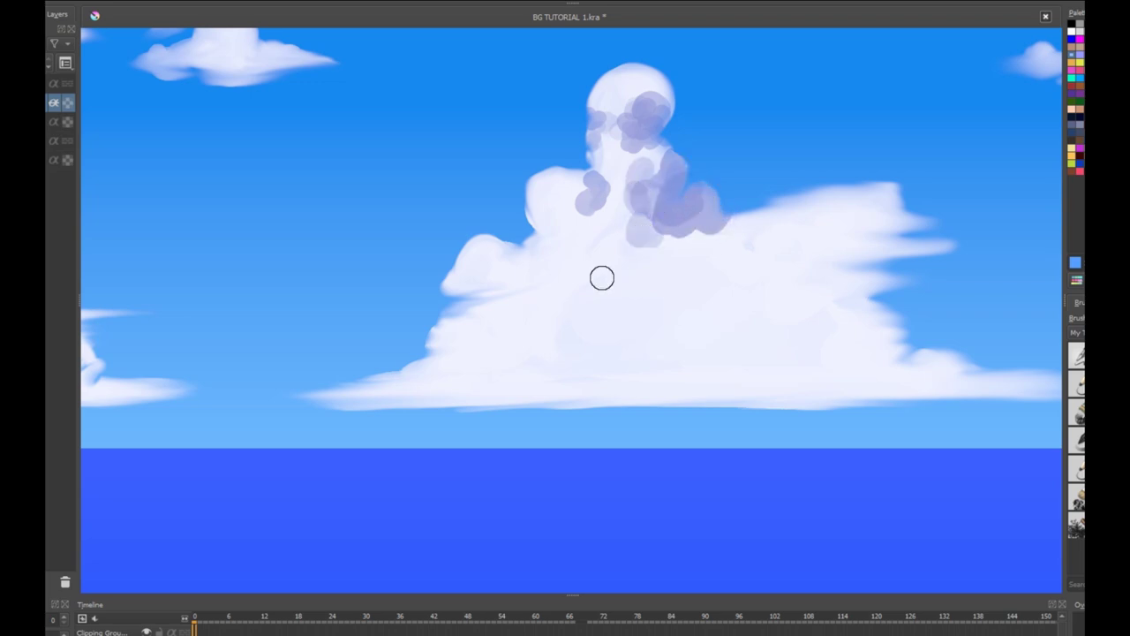
Step: Dab shadows under the lobes down the large cloud's left side, ending just above the base
mouse_move(495, 292)
mouse_down()
mouse_move(506, 274)
mouse_move(522, 295)
mouse_move(476, 302)
mouse_move(515, 279)
mouse_move(530, 290)
mouse_move(514, 252)
mouse_up()
drag(533, 300, 565, 308)
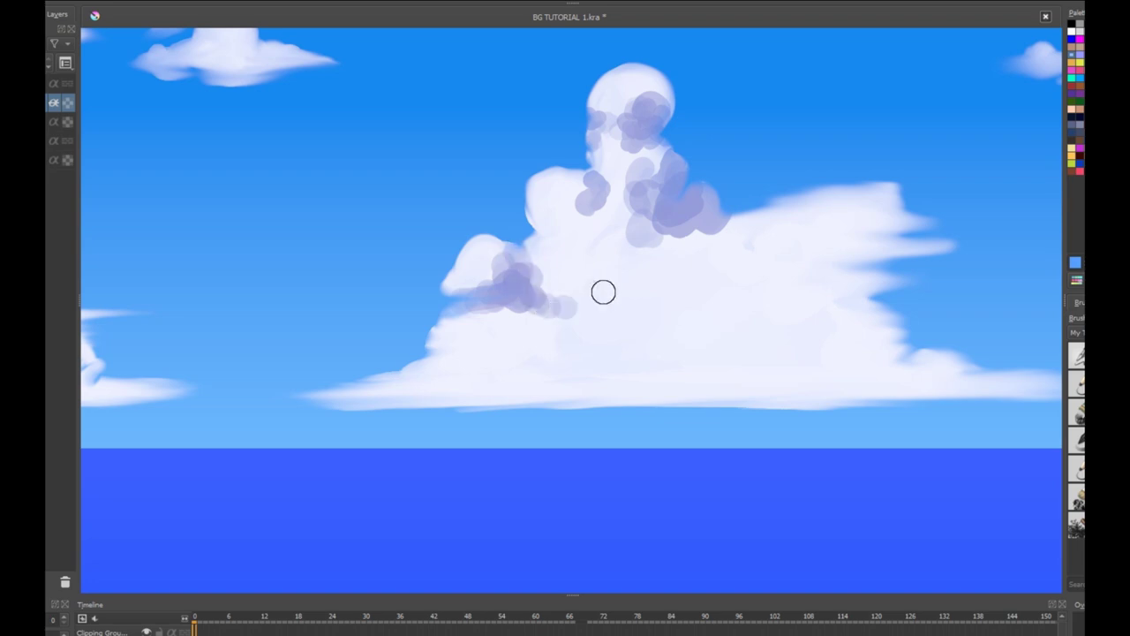
click(603, 291)
mouse_move(562, 235)
mouse_down()
mouse_move(564, 208)
mouse_move(555, 230)
mouse_move(581, 217)
mouse_move(591, 258)
mouse_move(584, 239)
mouse_move(600, 218)
mouse_move(551, 320)
mouse_move(511, 381)
mouse_up()
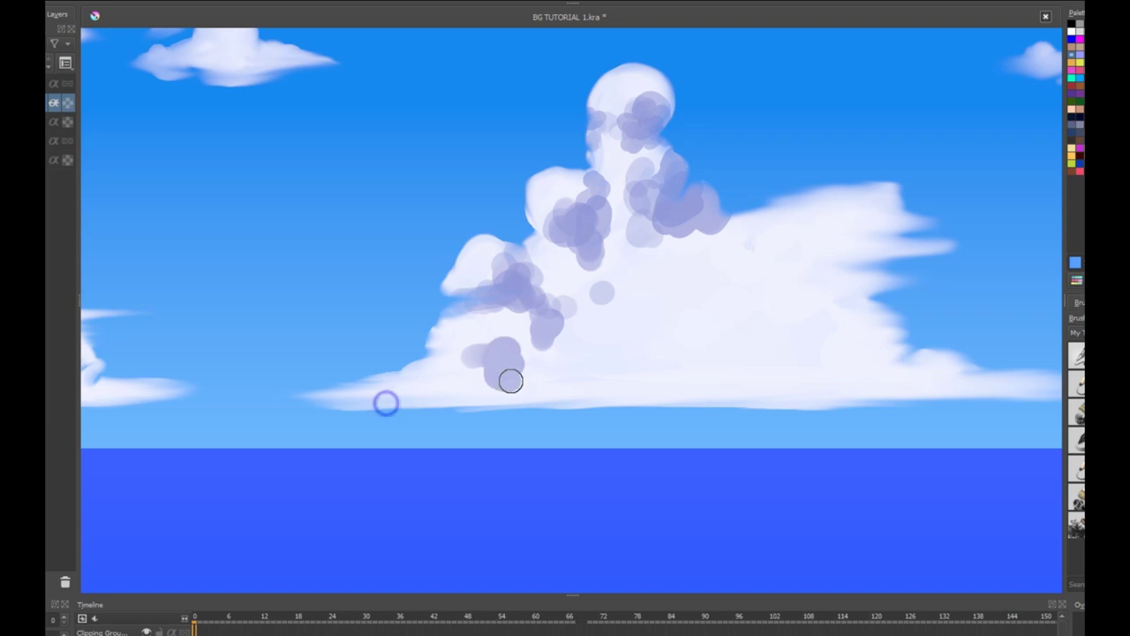
Step: Paint long shadow bands along the large cloud's flat base and add shadow patches across its middle
drag(364, 402, 668, 397)
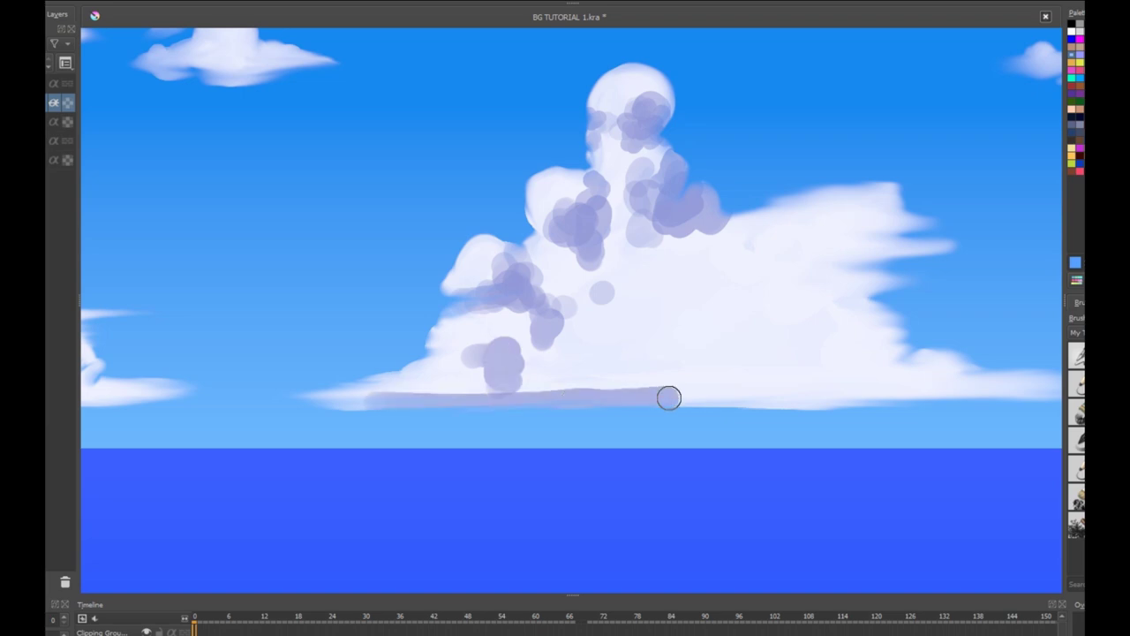
mouse_move(668, 300)
mouse_down()
mouse_move(707, 238)
mouse_move(686, 238)
mouse_move(685, 223)
mouse_move(663, 218)
mouse_move(686, 256)
mouse_move(680, 288)
mouse_move(670, 263)
mouse_move(660, 293)
mouse_move(703, 279)
mouse_move(665, 276)
mouse_move(641, 330)
mouse_move(649, 324)
mouse_move(645, 281)
mouse_up()
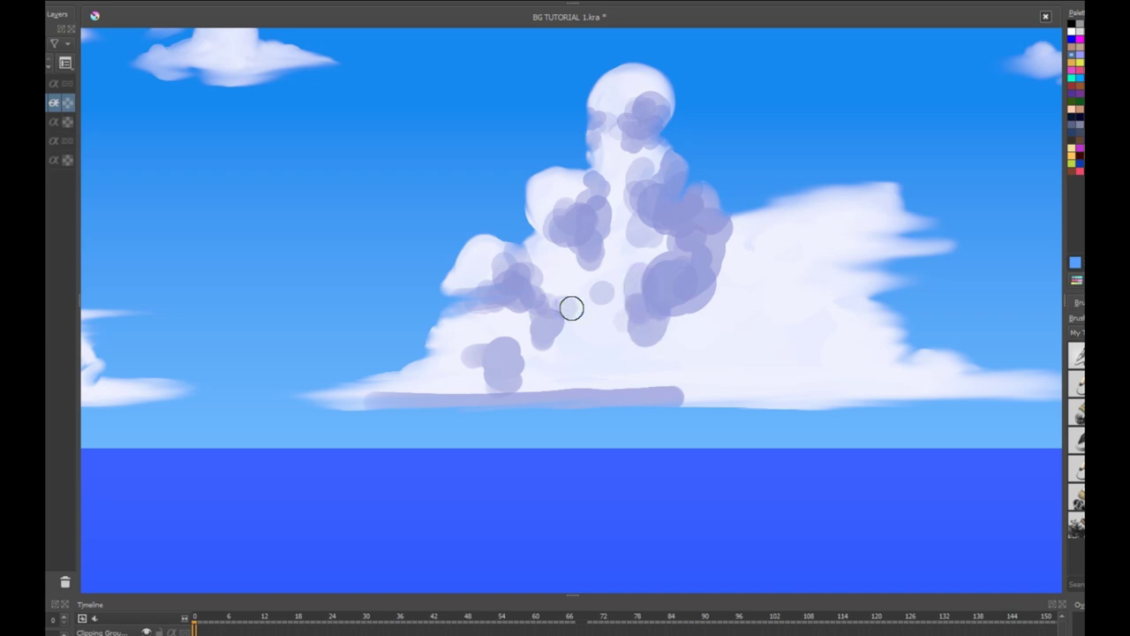
drag(571, 307, 587, 339)
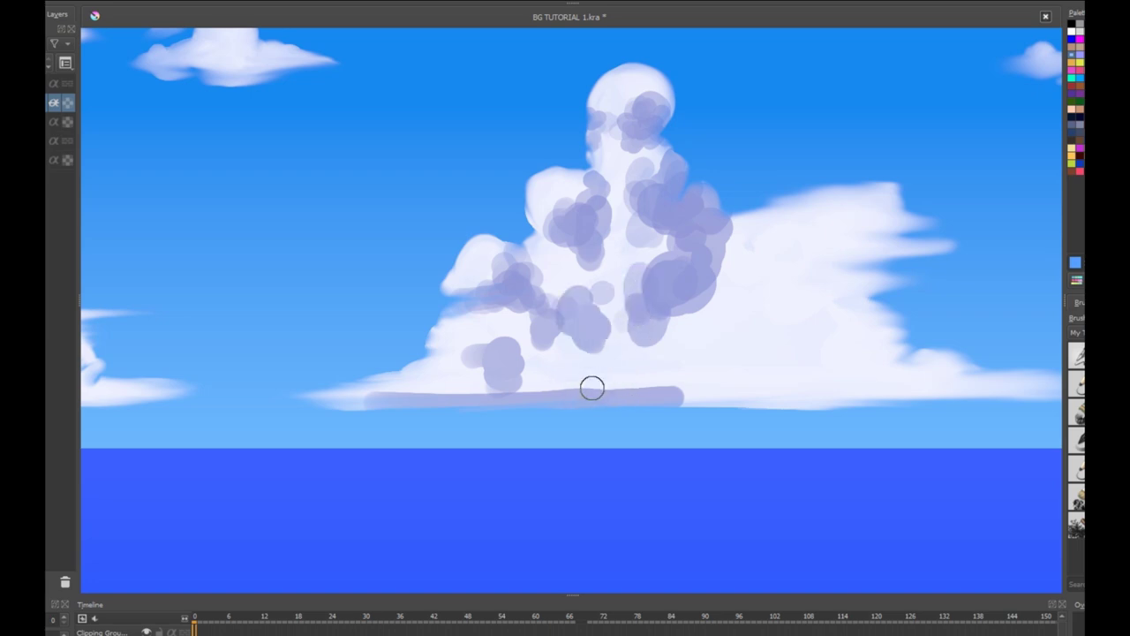
mouse_move(618, 390)
mouse_down()
mouse_move(656, 391)
mouse_move(623, 378)
mouse_move(322, 408)
mouse_up()
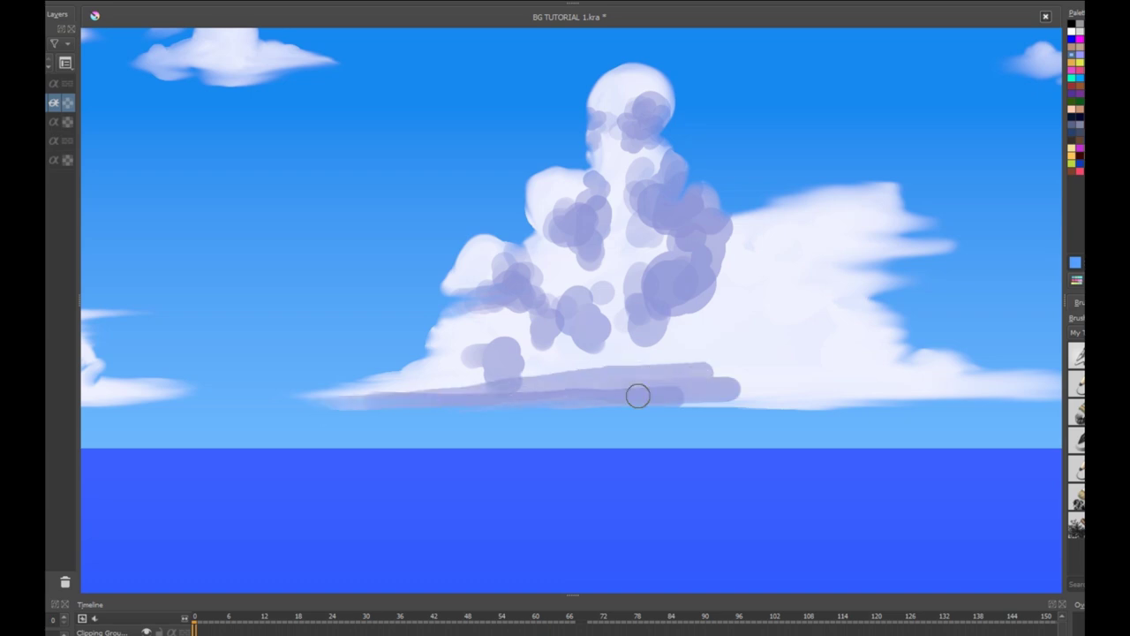
mouse_move(588, 395)
mouse_down()
mouse_move(826, 402)
mouse_move(669, 398)
mouse_move(769, 383)
mouse_move(929, 387)
mouse_move(597, 371)
mouse_up()
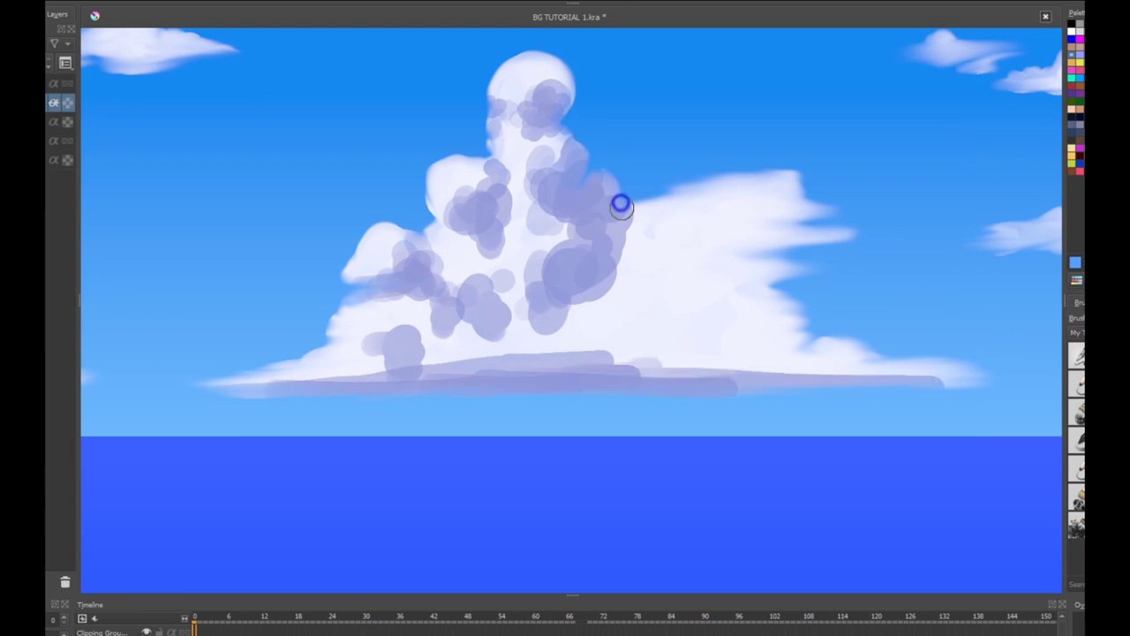
Step: Extend the shading across the large cloud's right half, from the central shadow to the wisps and lower right lobes
mouse_move(621, 219)
mouse_down()
mouse_move(597, 262)
mouse_move(597, 237)
mouse_move(557, 201)
mouse_move(579, 217)
mouse_up()
mouse_move(703, 315)
mouse_down()
mouse_move(739, 336)
mouse_move(775, 333)
mouse_move(738, 328)
mouse_move(782, 345)
mouse_move(777, 366)
mouse_move(749, 377)
mouse_move(814, 372)
mouse_up()
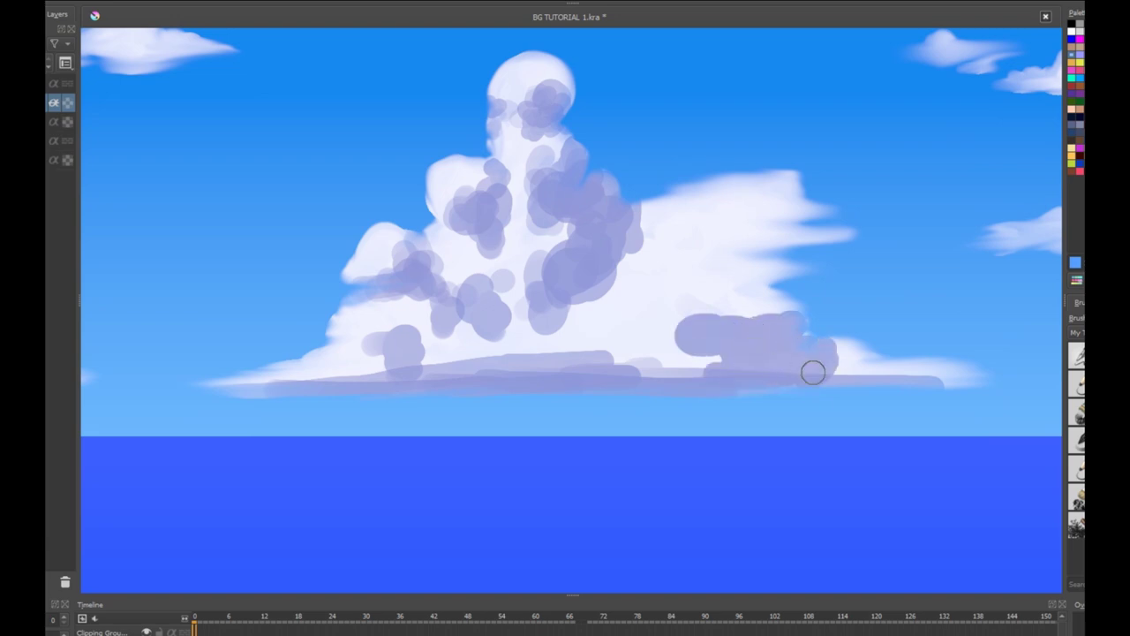
mouse_move(744, 381)
mouse_down()
mouse_move(888, 383)
mouse_move(666, 371)
mouse_move(575, 338)
mouse_move(589, 309)
mouse_move(634, 301)
mouse_up()
mouse_move(720, 249)
mouse_down()
mouse_move(793, 226)
mouse_move(787, 239)
mouse_move(704, 242)
mouse_up()
mouse_move(790, 212)
mouse_down()
mouse_move(820, 189)
mouse_move(771, 210)
mouse_move(785, 202)
mouse_move(780, 234)
mouse_move(652, 253)
mouse_move(809, 244)
mouse_move(725, 261)
mouse_move(775, 258)
mouse_up()
mouse_move(657, 284)
mouse_down()
mouse_move(812, 269)
mouse_move(629, 274)
mouse_move(567, 308)
mouse_move(569, 336)
mouse_move(539, 339)
mouse_move(597, 336)
mouse_move(559, 323)
mouse_move(655, 340)
mouse_move(558, 359)
mouse_move(667, 356)
mouse_move(617, 362)
mouse_move(602, 332)
mouse_move(782, 316)
mouse_move(748, 308)
mouse_move(807, 323)
mouse_move(731, 340)
mouse_move(866, 369)
mouse_up()
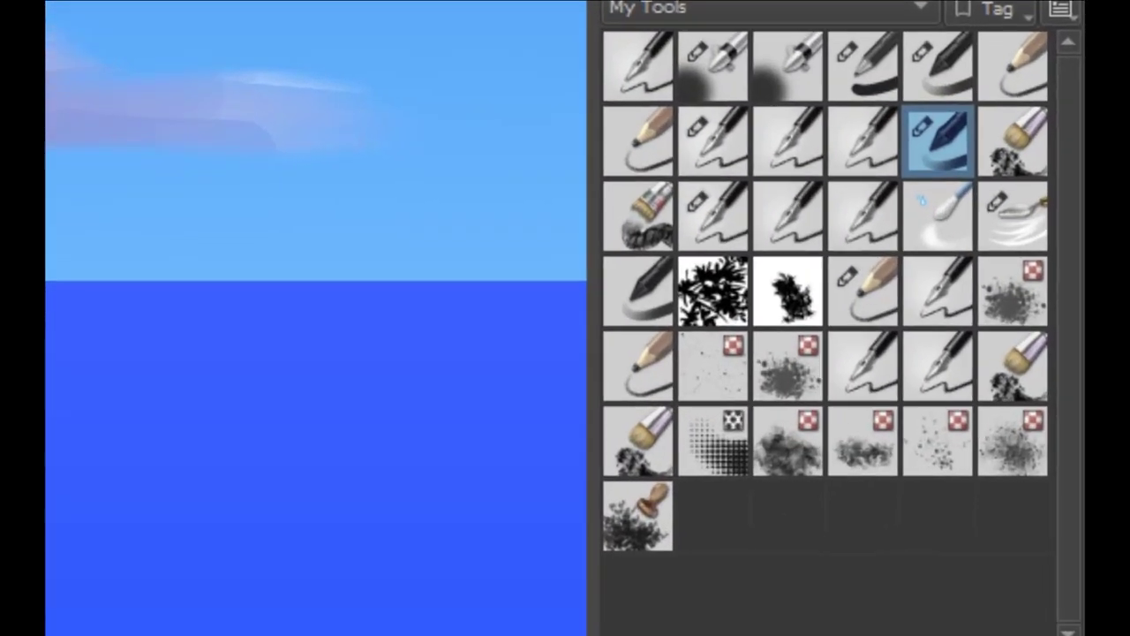
Step: Switch to the knife-edge blender brush and soften the shadows on the large cloud's top lobe and down its central column
click(1012, 216)
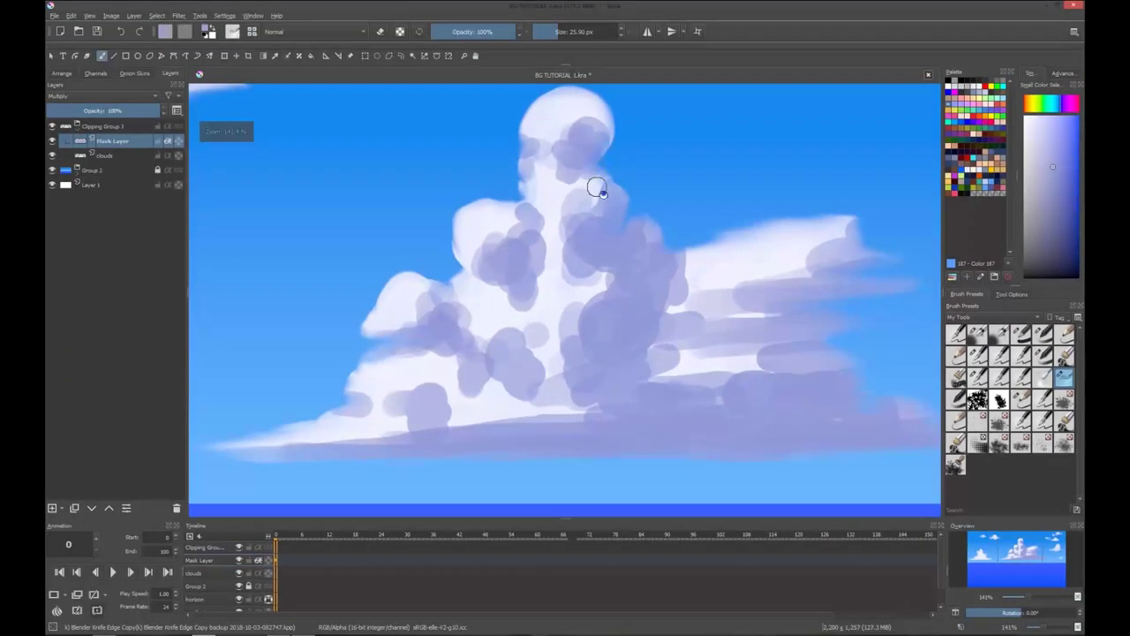
drag(598, 183, 624, 224)
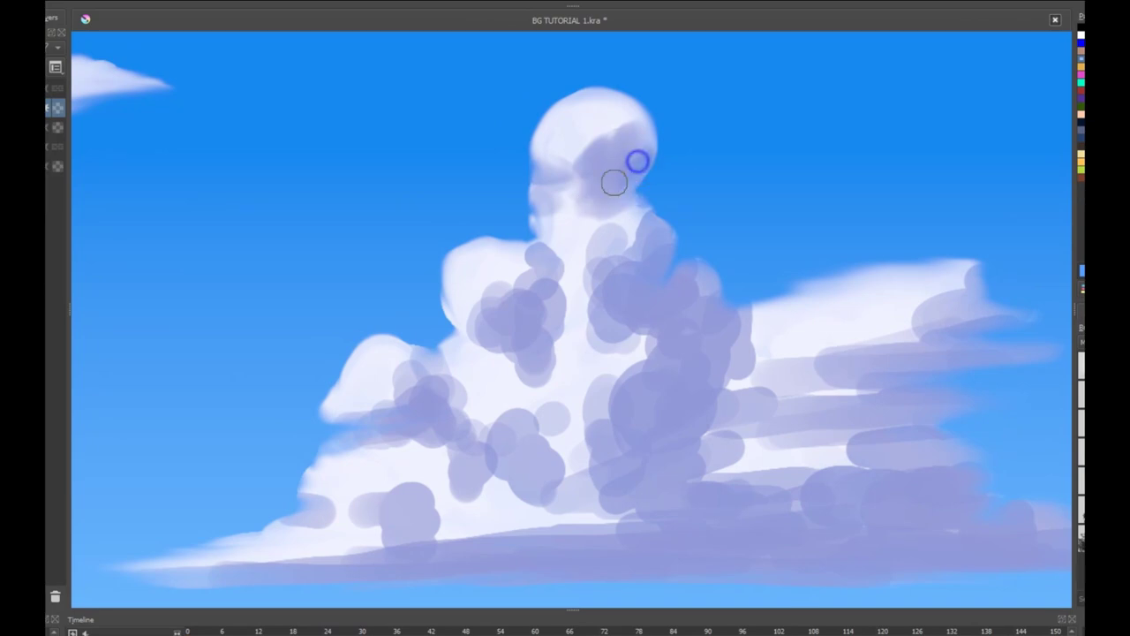
mouse_move(619, 153)
mouse_down()
mouse_move(638, 134)
mouse_move(598, 153)
mouse_move(589, 140)
mouse_move(600, 134)
mouse_move(593, 181)
mouse_move(587, 162)
mouse_move(610, 141)
mouse_up()
mouse_move(584, 208)
mouse_down()
mouse_move(629, 224)
mouse_move(638, 247)
mouse_move(659, 218)
mouse_move(640, 197)
mouse_move(661, 216)
mouse_move(637, 253)
mouse_move(610, 232)
mouse_move(582, 256)
mouse_move(621, 263)
mouse_move(606, 285)
mouse_move(585, 280)
mouse_move(640, 275)
mouse_move(629, 323)
mouse_move(652, 304)
mouse_move(593, 353)
mouse_move(668, 330)
mouse_up()
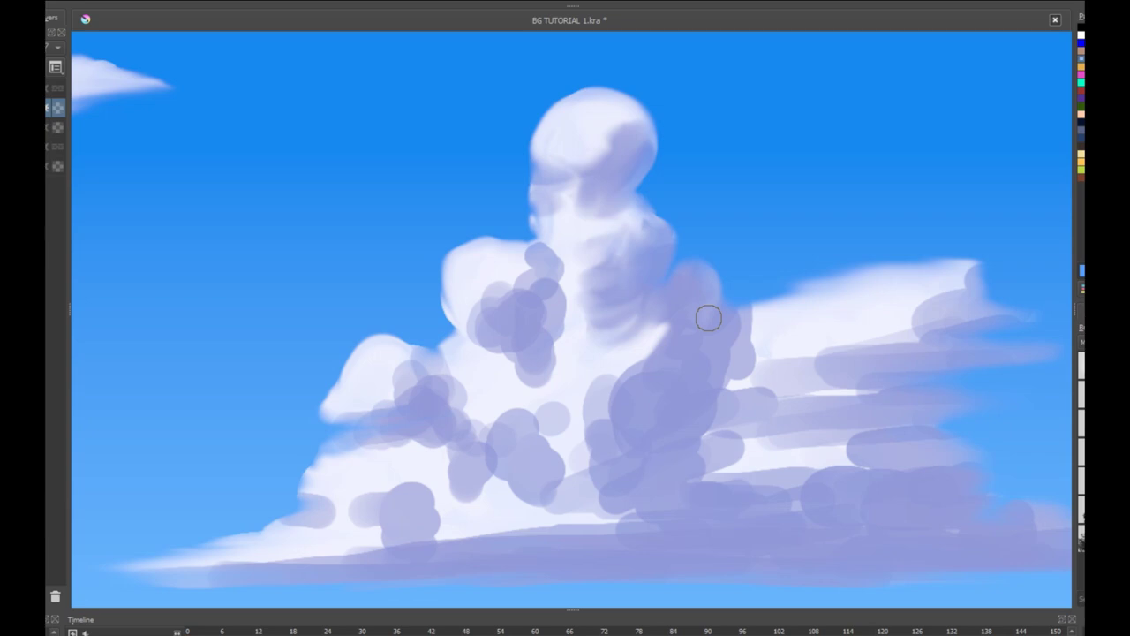
mouse_move(651, 367)
mouse_down()
mouse_move(583, 394)
mouse_move(621, 415)
mouse_move(591, 379)
mouse_move(636, 379)
mouse_move(628, 406)
mouse_move(655, 373)
mouse_move(636, 419)
mouse_move(668, 350)
mouse_move(633, 368)
mouse_move(651, 354)
mouse_up()
Step: Blend the shadows of the large cloud's upper left lobe into the lit areas and the neighbouring column
mouse_move(539, 273)
mouse_down()
mouse_move(516, 298)
mouse_move(499, 275)
mouse_move(475, 319)
mouse_move(516, 337)
mouse_move(538, 312)
mouse_move(501, 332)
mouse_move(528, 299)
mouse_up()
drag(545, 258, 555, 292)
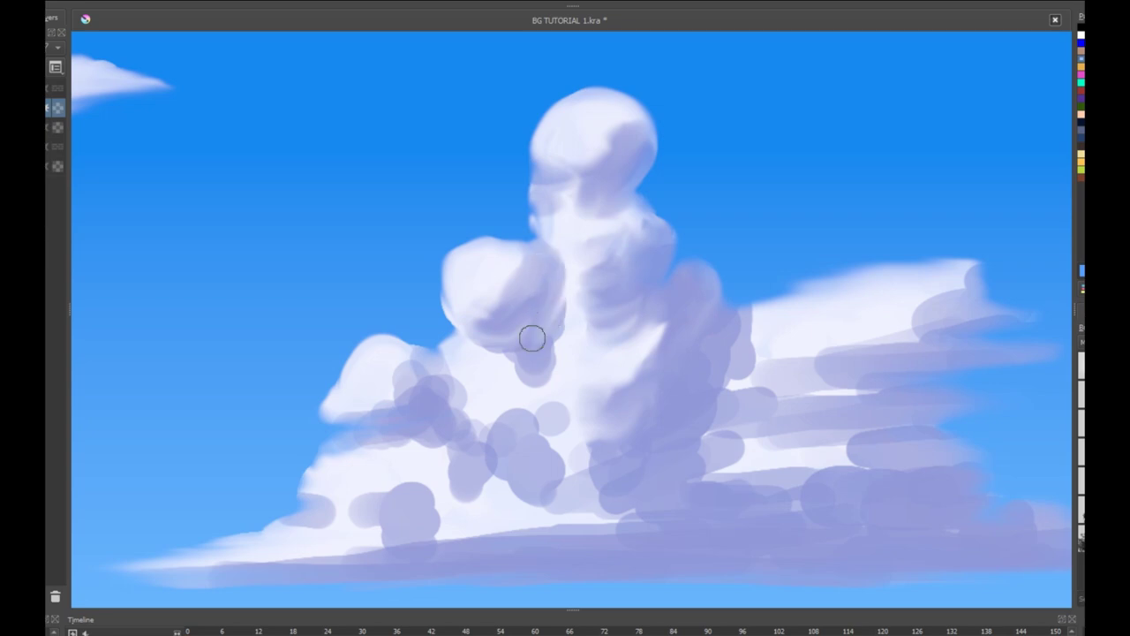
mouse_move(494, 333)
mouse_down()
mouse_move(504, 306)
mouse_move(456, 317)
mouse_move(460, 304)
mouse_move(496, 322)
mouse_move(479, 315)
mouse_move(513, 297)
mouse_move(487, 312)
mouse_move(528, 268)
mouse_move(495, 302)
mouse_move(500, 285)
mouse_move(512, 339)
mouse_up()
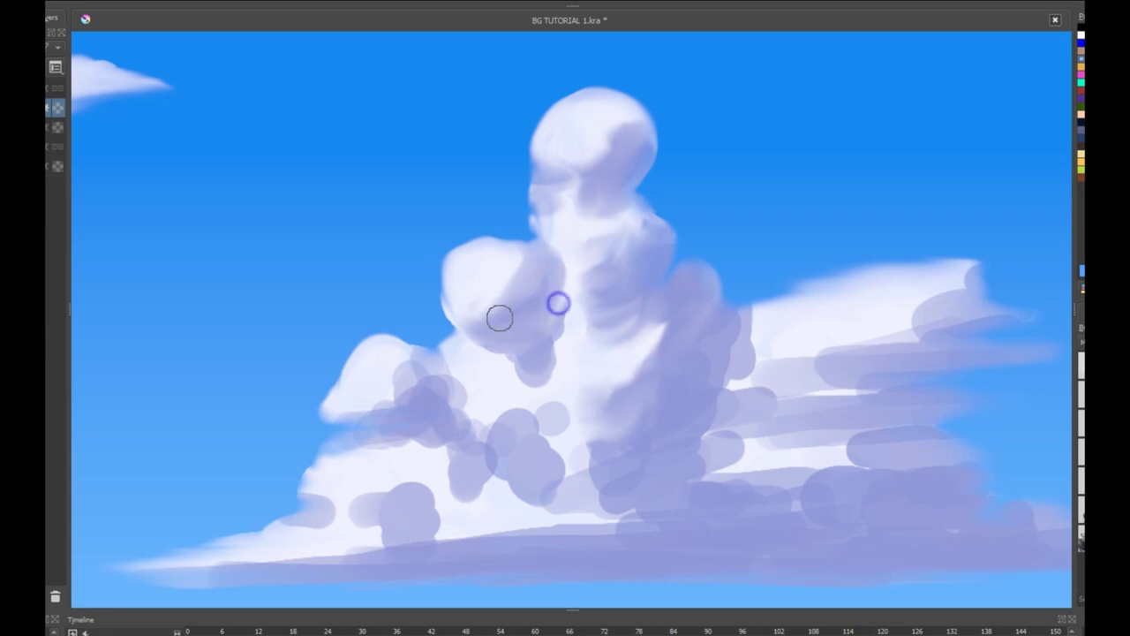
mouse_move(522, 367)
mouse_down()
mouse_move(409, 368)
mouse_move(379, 386)
mouse_move(422, 379)
mouse_move(458, 417)
mouse_move(451, 492)
mouse_move(518, 397)
mouse_move(472, 497)
mouse_move(533, 499)
mouse_move(517, 445)
mouse_move(678, 357)
mouse_up()
mouse_move(635, 304)
mouse_down()
mouse_move(616, 285)
mouse_move(583, 280)
mouse_up()
Step: Blend the shadows on the large cloud's lower left lobes, right-hand wisps and flat base out to its thin right tail
mouse_move(411, 426)
mouse_down()
mouse_move(507, 416)
mouse_move(449, 487)
mouse_move(326, 501)
mouse_move(681, 465)
mouse_move(560, 452)
mouse_move(736, 454)
mouse_move(583, 377)
mouse_move(522, 396)
mouse_move(609, 331)
mouse_move(747, 273)
mouse_move(708, 382)
mouse_move(767, 268)
mouse_move(763, 286)
mouse_up()
drag(833, 393, 736, 391)
mouse_move(485, 250)
mouse_down()
mouse_move(506, 257)
mouse_move(532, 189)
mouse_move(751, 288)
mouse_move(626, 469)
mouse_move(519, 501)
mouse_move(762, 427)
mouse_move(732, 330)
mouse_move(980, 200)
mouse_move(863, 290)
mouse_move(888, 323)
mouse_move(691, 419)
mouse_move(880, 385)
mouse_move(888, 358)
mouse_move(689, 447)
mouse_move(945, 398)
mouse_up()
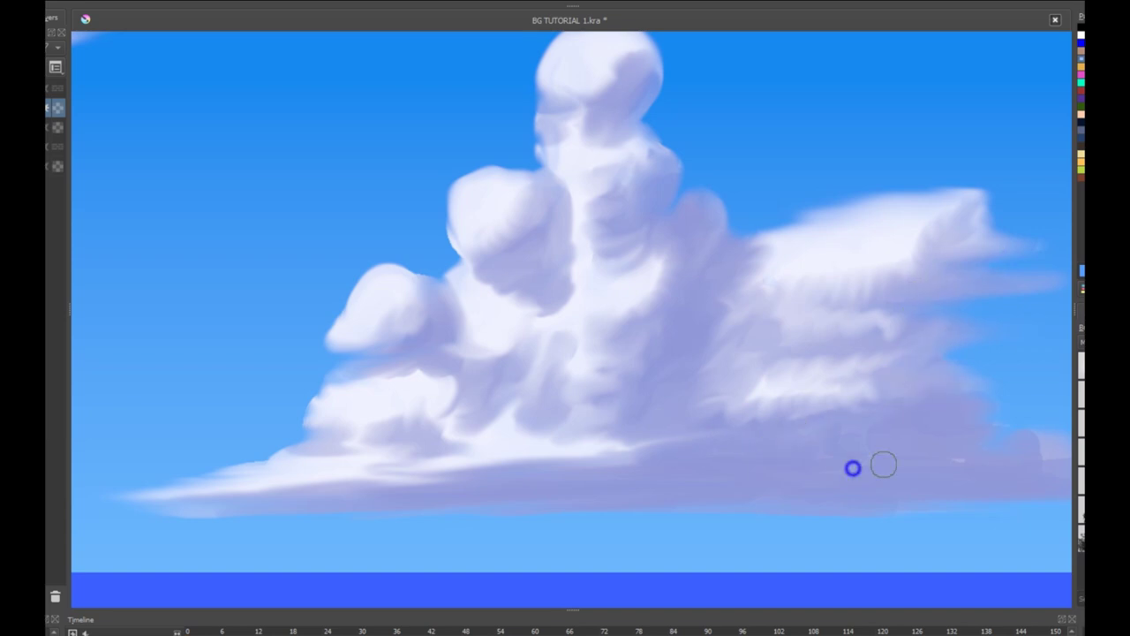
drag(579, 477, 689, 451)
drag(886, 486, 813, 472)
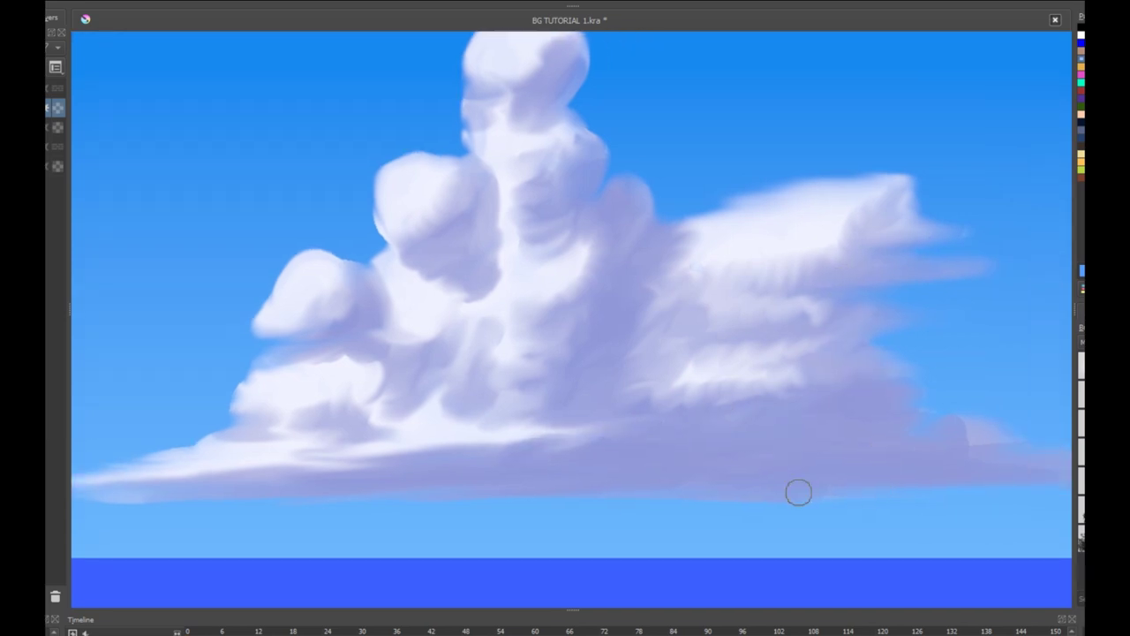
mouse_move(970, 448)
mouse_down()
mouse_move(932, 424)
mouse_move(807, 411)
mouse_up()
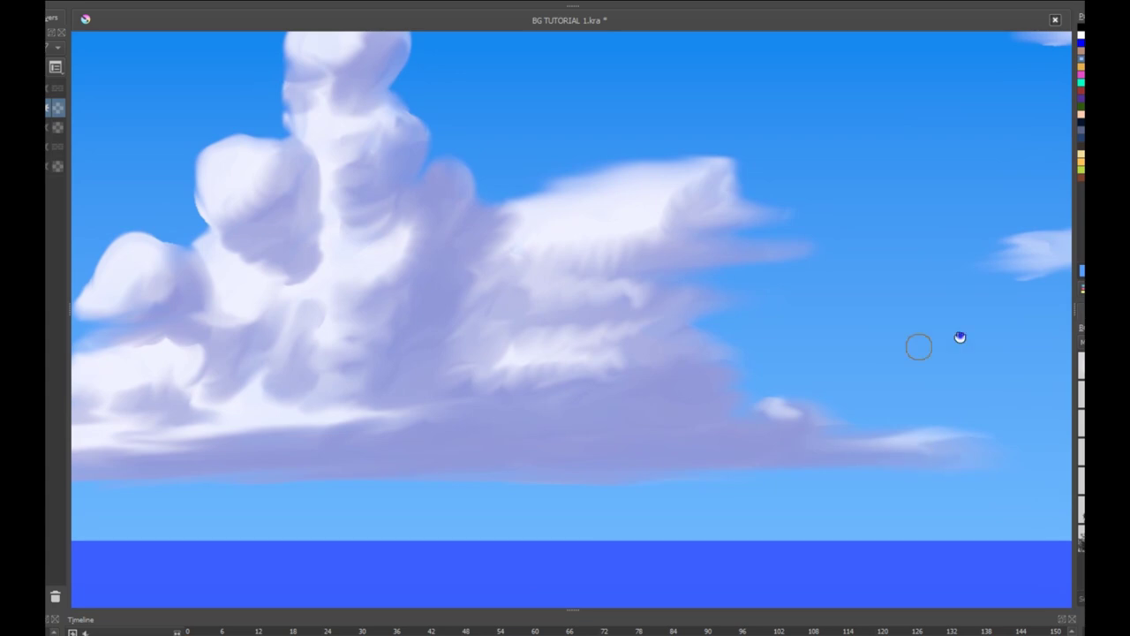
drag(960, 337, 932, 369)
Step: Paint shadows on the undersides and right sides of the smaller clouds in the right part of the sky
key(ctrl+minus)
key(ctrl+minus)
key(ctrl+plus)
key(ctrl+plus)
drag(695, 240, 438, 476)
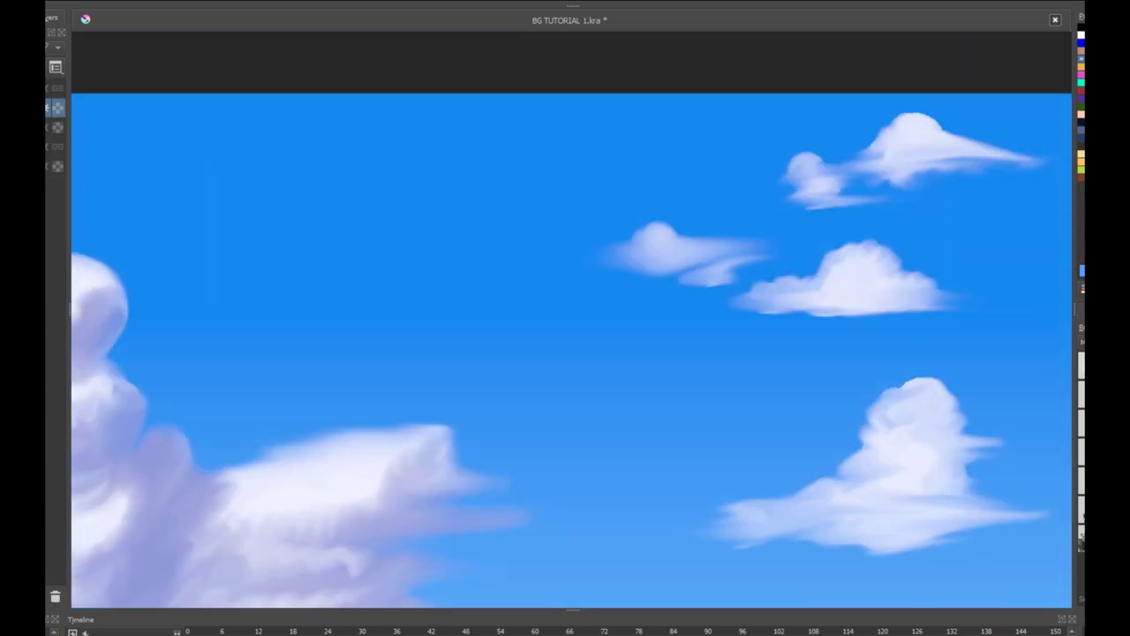
mouse_move(654, 264)
mouse_down()
mouse_move(694, 279)
mouse_move(645, 265)
mouse_up()
drag(895, 174, 991, 157)
mouse_move(877, 297)
mouse_down()
mouse_move(889, 303)
mouse_move(851, 316)
mouse_up()
mouse_move(893, 462)
mouse_down()
mouse_move(857, 316)
mouse_move(736, 424)
mouse_move(847, 373)
mouse_move(888, 329)
mouse_move(858, 310)
mouse_move(847, 323)
mouse_up()
drag(769, 360, 799, 352)
drag(693, 186, 787, 166)
Step: Blend the new shadows on the middle small cloud and the taller cloud in the right part of the sky
drag(774, 171, 792, 262)
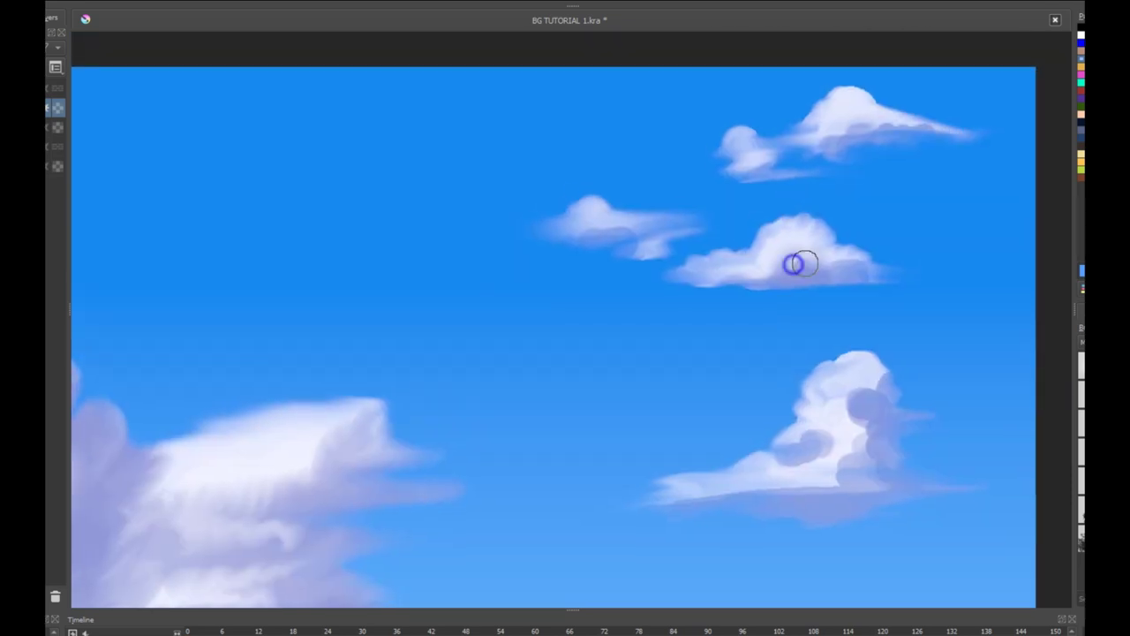
mouse_move(855, 397)
mouse_down()
mouse_move(836, 454)
mouse_move(676, 503)
mouse_move(888, 481)
mouse_up()
scroll(878, 497, down, 5)
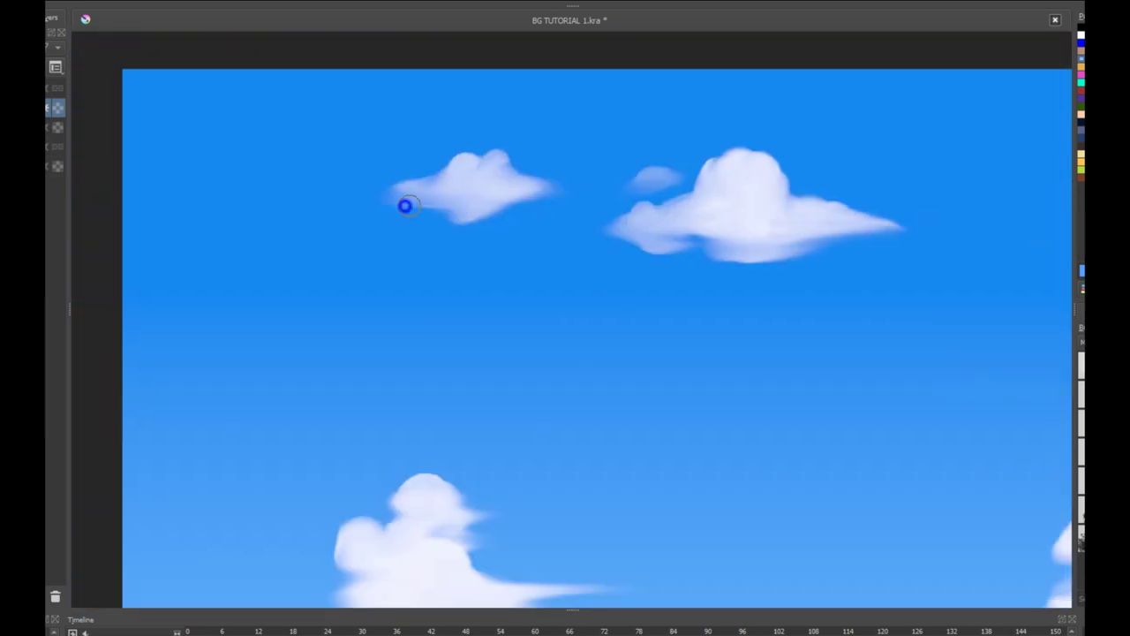
Step: Shade the underside of the leftmost small cloud, then dab shadows under the lobes and wisp of the tall left cloud
drag(404, 206, 543, 193)
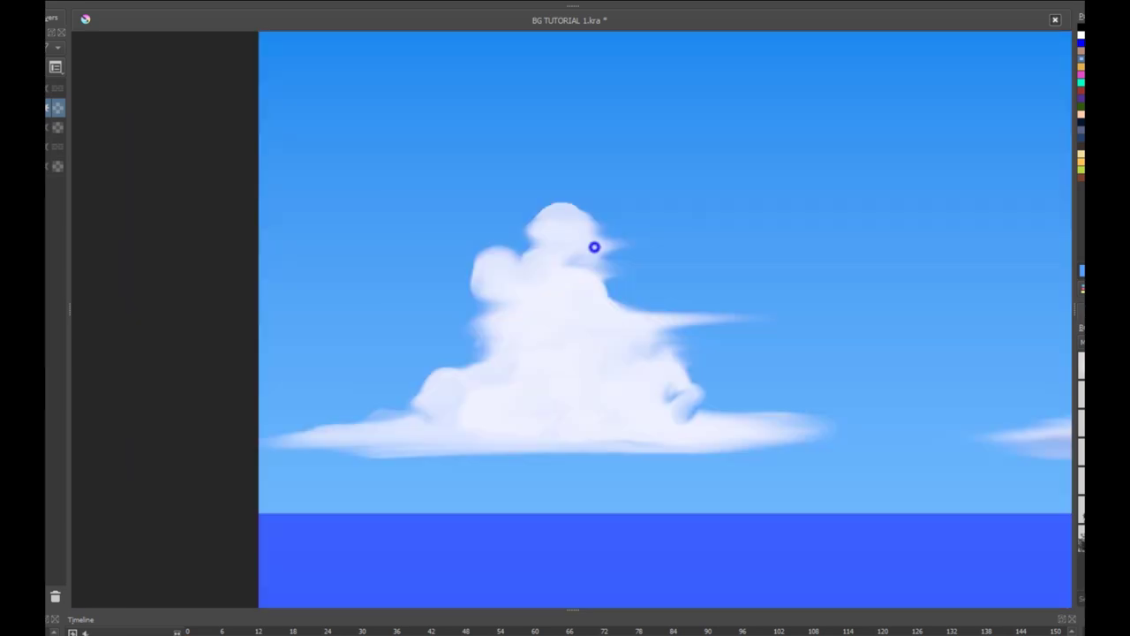
drag(590, 228, 574, 260)
drag(528, 288, 495, 305)
mouse_move(623, 341)
mouse_down()
mouse_move(586, 338)
mouse_move(651, 336)
mouse_up()
drag(596, 287, 704, 323)
mouse_move(582, 334)
mouse_down()
mouse_move(659, 341)
mouse_move(543, 342)
mouse_up()
click(497, 351)
Step: Paint shadows across the tall left cloud's lower right side and along its flat base
mouse_move(674, 403)
mouse_down()
mouse_move(683, 391)
mouse_move(611, 411)
mouse_up()
mouse_move(558, 428)
mouse_down()
mouse_move(688, 433)
mouse_move(275, 443)
mouse_up()
mouse_move(530, 434)
mouse_down()
mouse_move(830, 438)
mouse_move(471, 442)
mouse_up()
drag(552, 420, 530, 426)
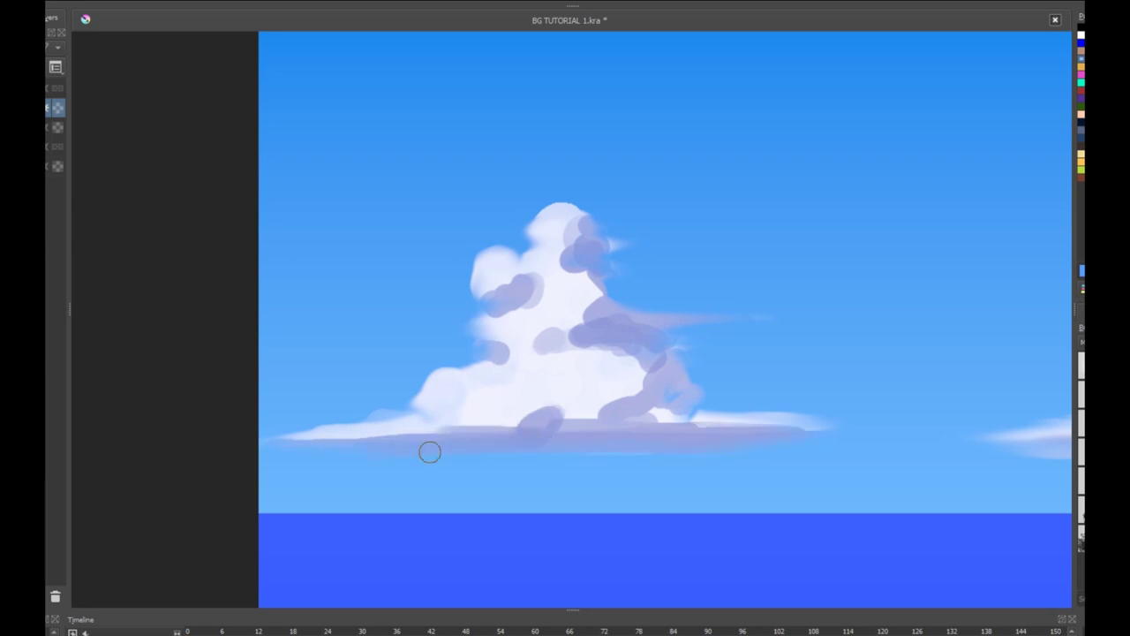
Step: Blend the shadows on the tall left cloud and along the underside of the larger small cloud above it
drag(429, 451, 836, 432)
mouse_move(564, 239)
mouse_down()
mouse_move(571, 260)
mouse_move(539, 293)
mouse_move(517, 277)
mouse_move(597, 295)
mouse_move(583, 314)
mouse_move(497, 343)
mouse_move(651, 383)
mouse_move(539, 411)
mouse_move(290, 439)
mouse_move(545, 404)
mouse_move(620, 318)
mouse_move(619, 429)
mouse_move(793, 424)
mouse_up()
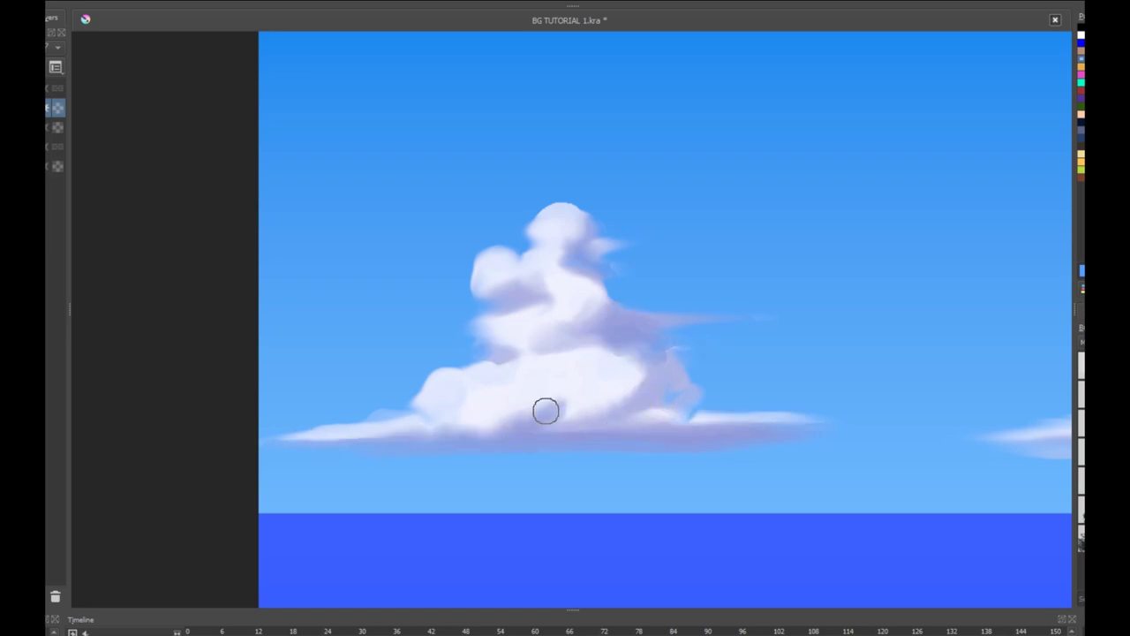
key(2)
key(1)
drag(496, 304, 786, 606)
key(ctrl+plus)
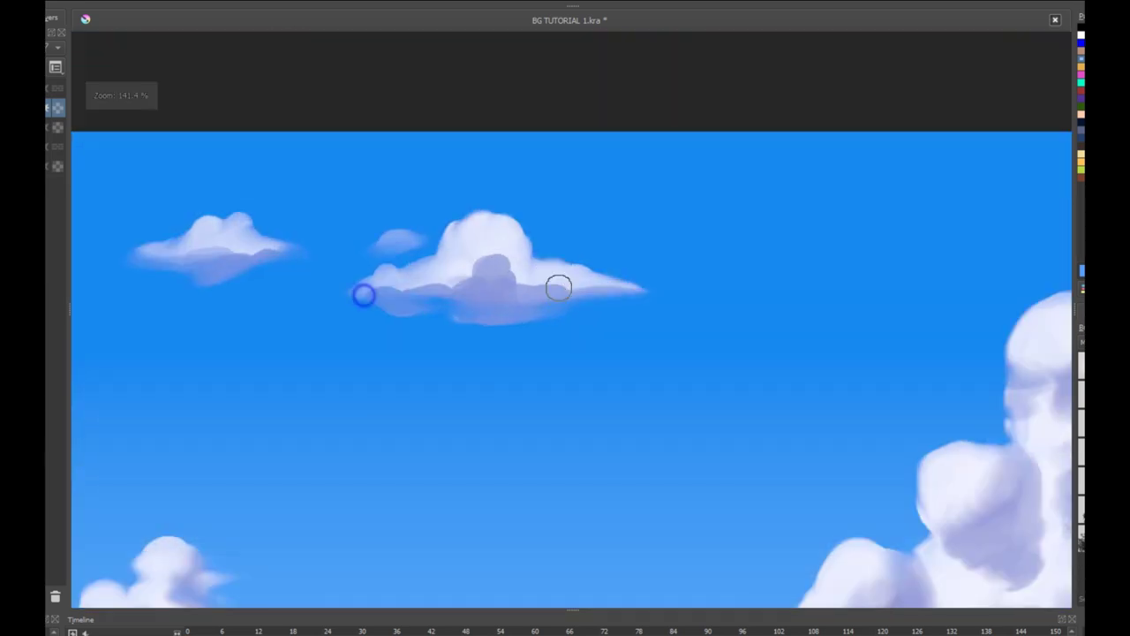
mouse_move(365, 292)
mouse_down()
mouse_move(477, 281)
mouse_move(508, 250)
mouse_move(578, 287)
mouse_move(490, 313)
mouse_move(612, 293)
mouse_up()
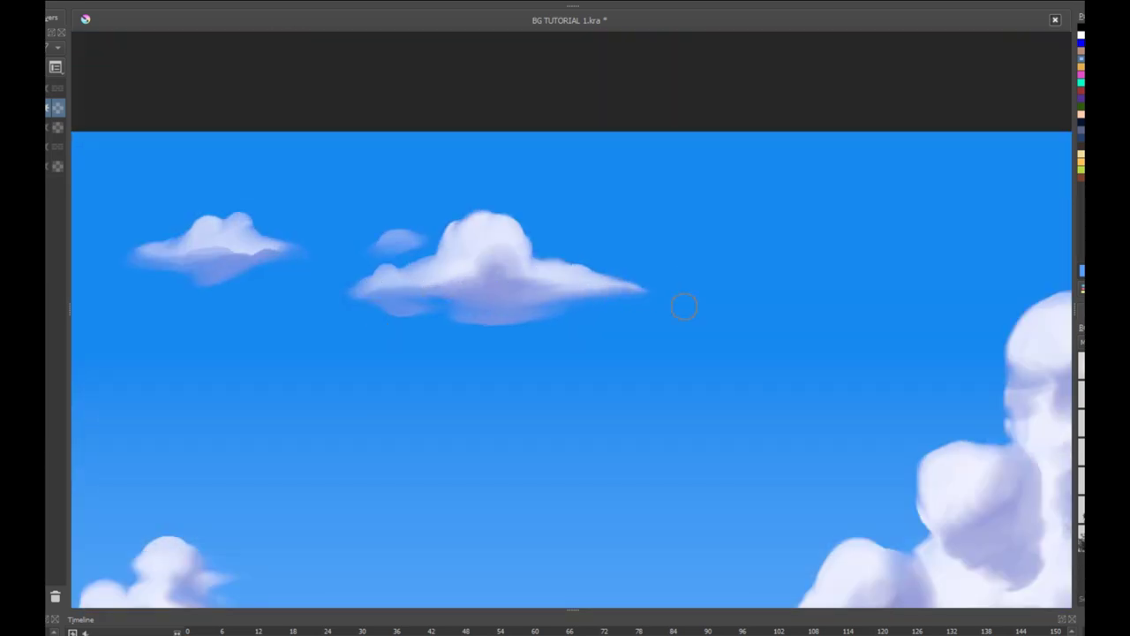
key(2)
key(Tab)
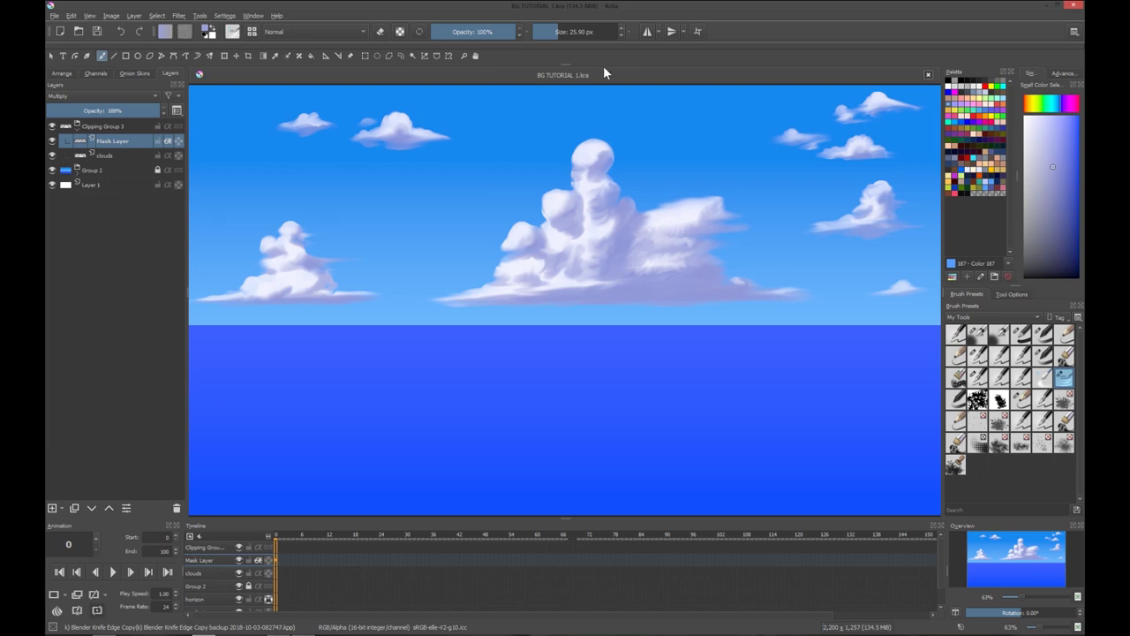
key(plus)
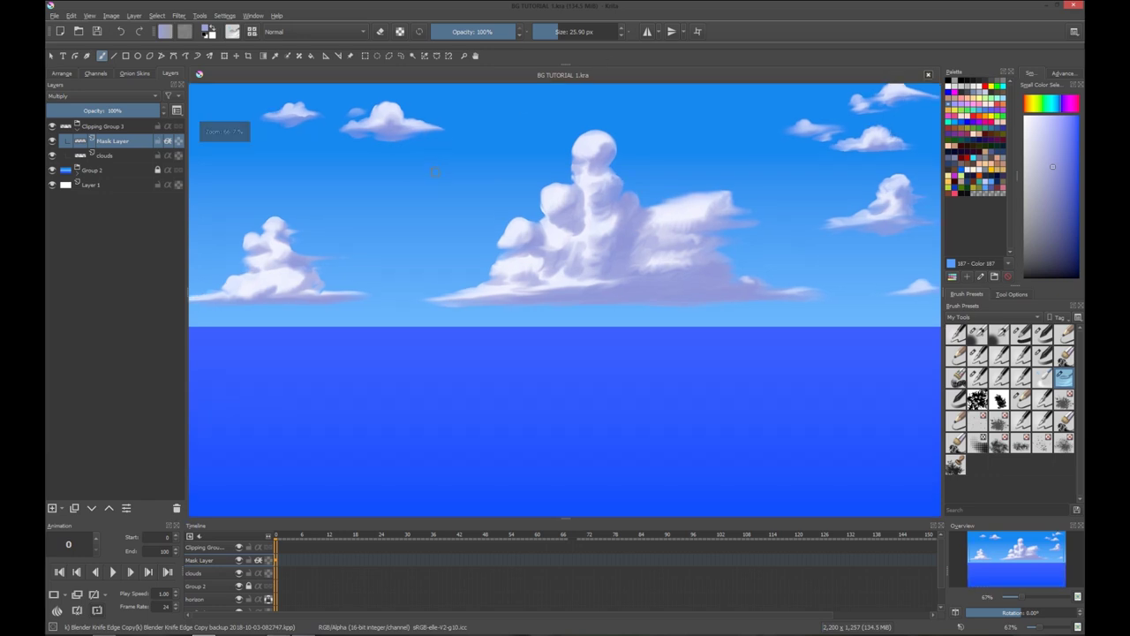
key(plus)
drag(434, 181, 639, 270)
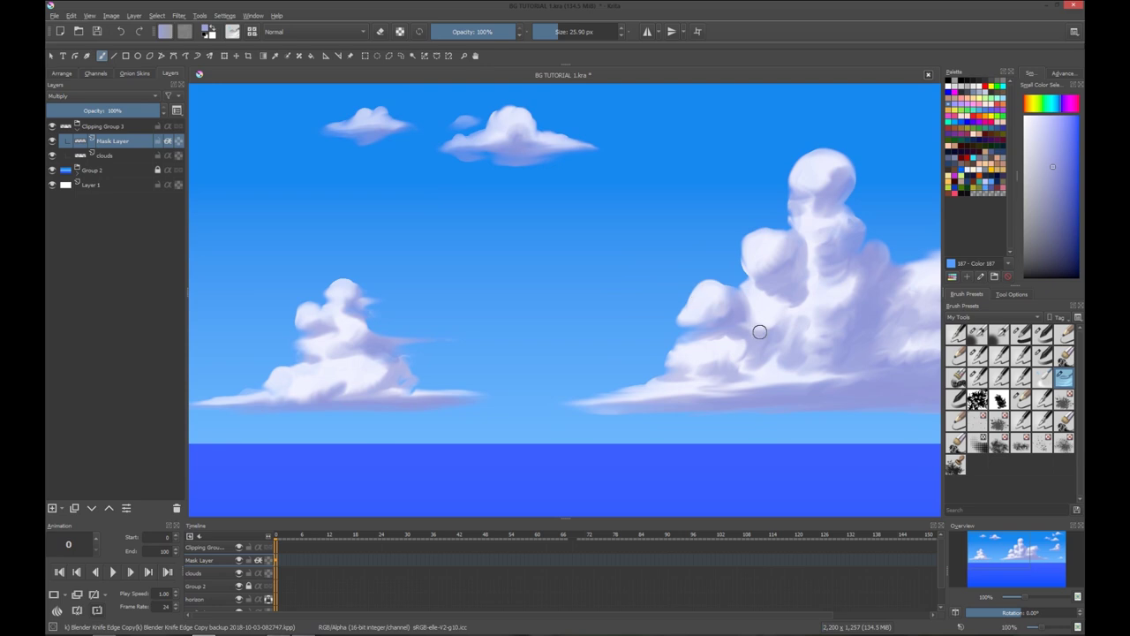
drag(814, 359, 662, 257)
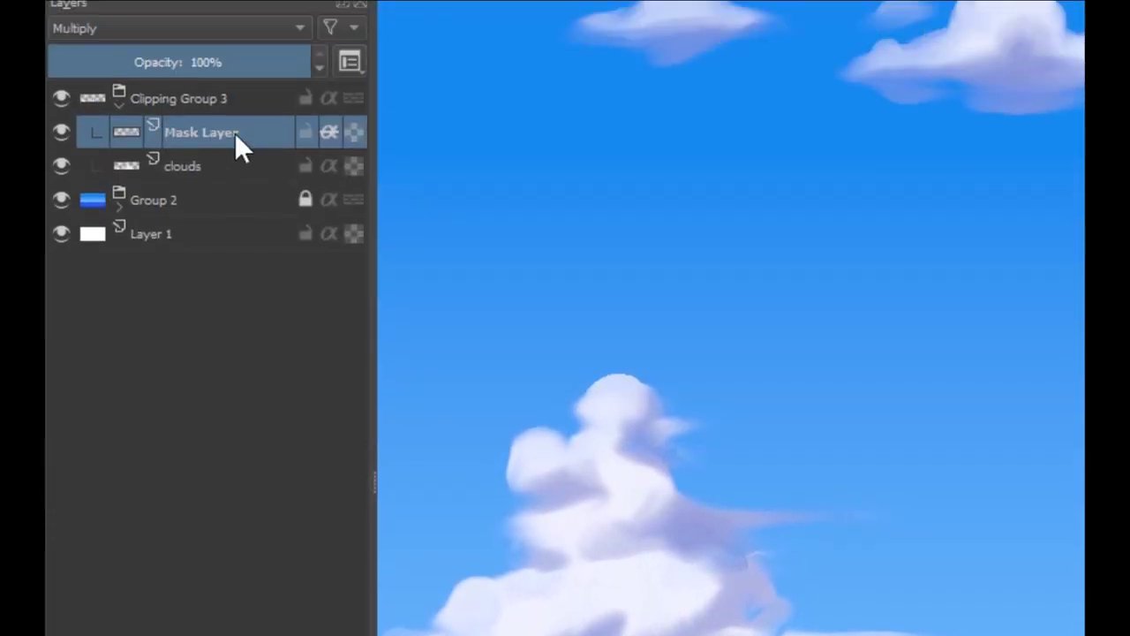
Step: Add a paint layer named "bouncing light" above Mask Layer in the clipping group, with inherit alpha turned on
key(Insert)
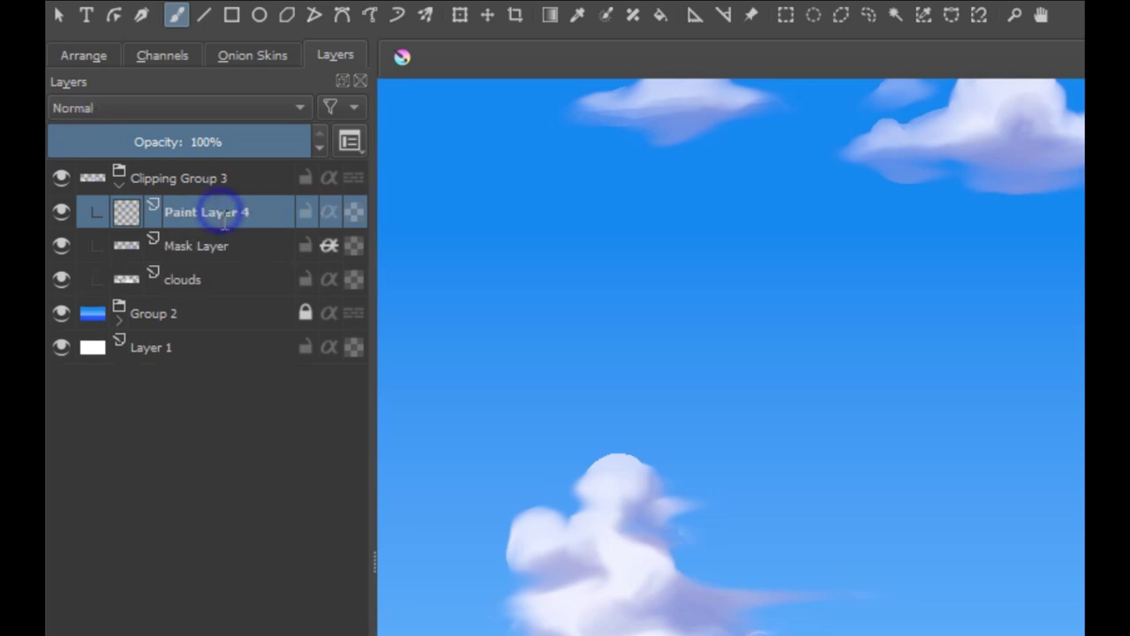
double_click(220, 210)
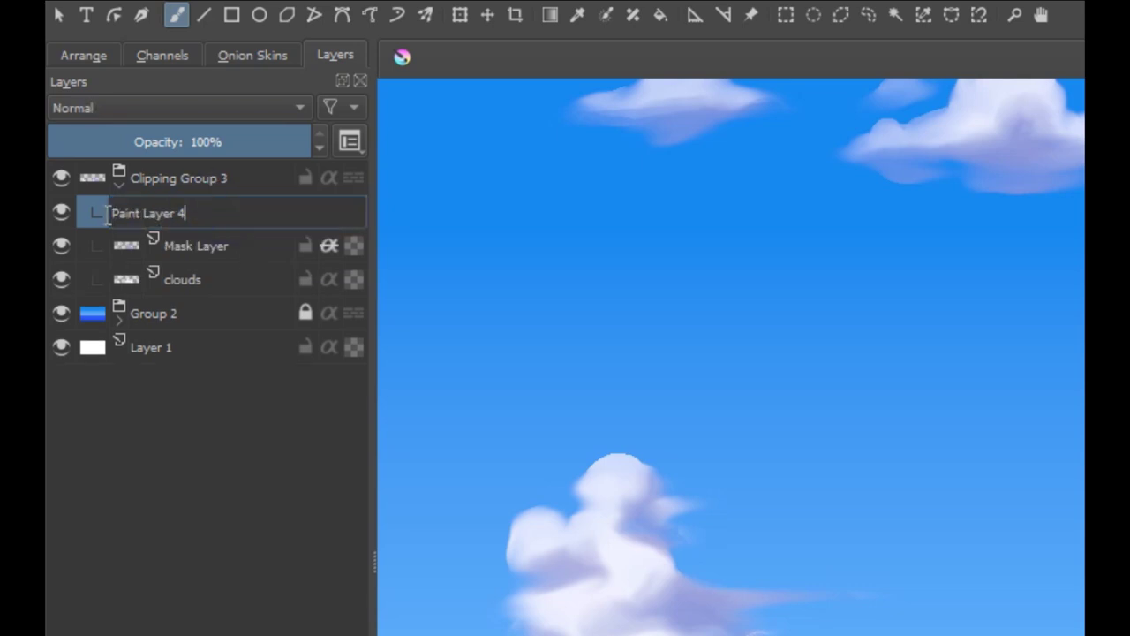
key(ctrl+a)
text(bc)
key(Return)
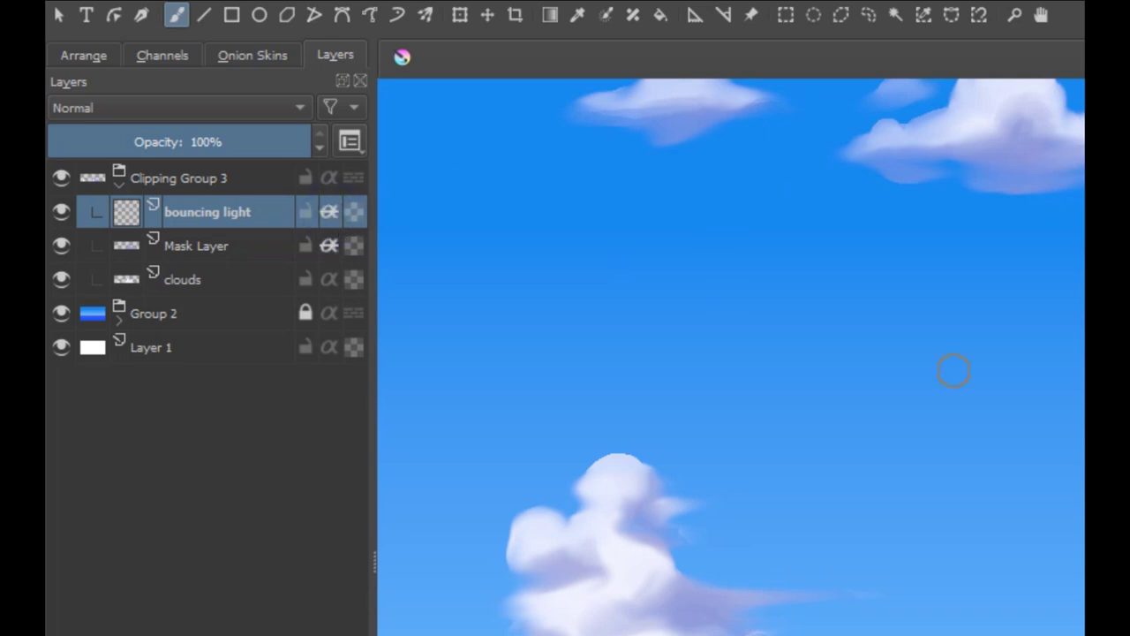
Step: Choose a bright, saturated blue as the painting colour for the bounce light
drag(1035, 426, 1129, 513)
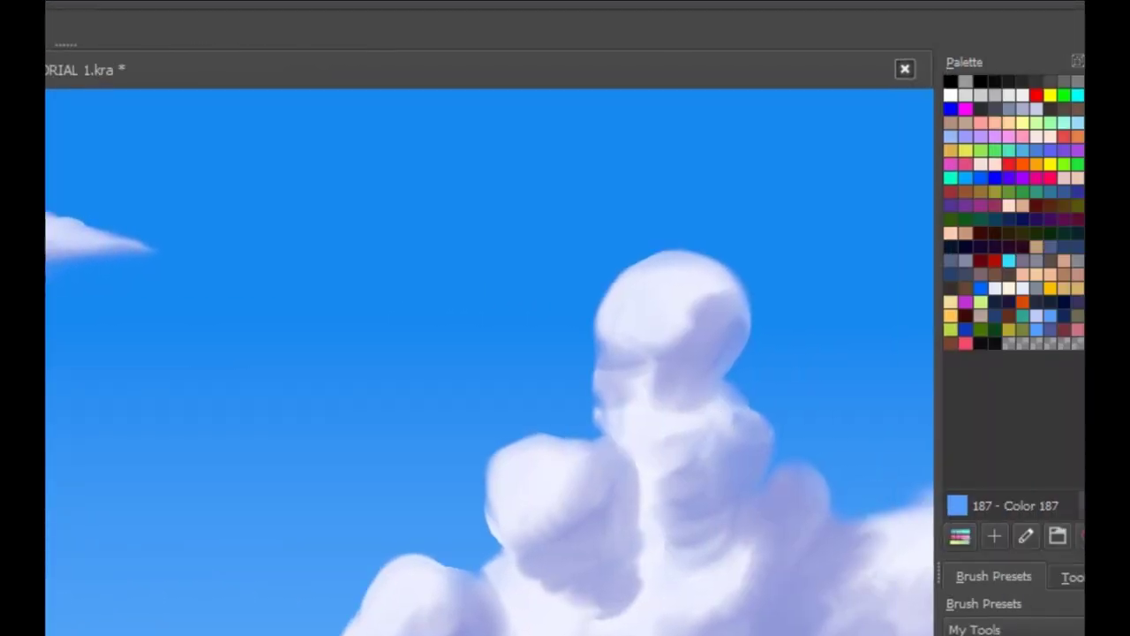
click(1028, 144)
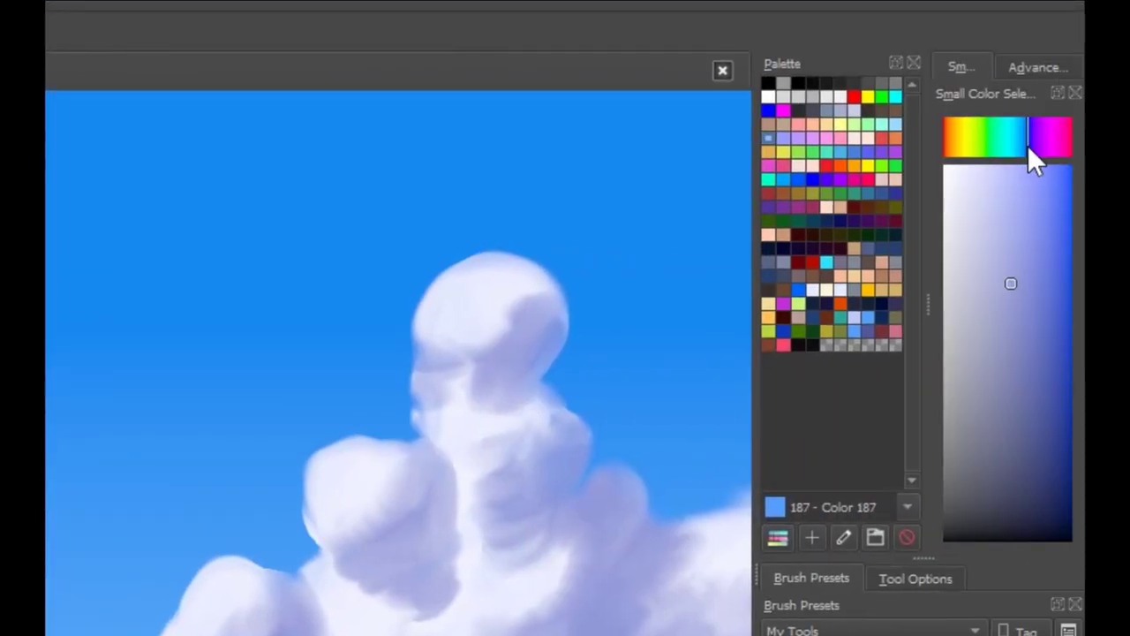
click(1028, 148)
drag(1027, 149, 1028, 160)
drag(1068, 208, 1078, 203)
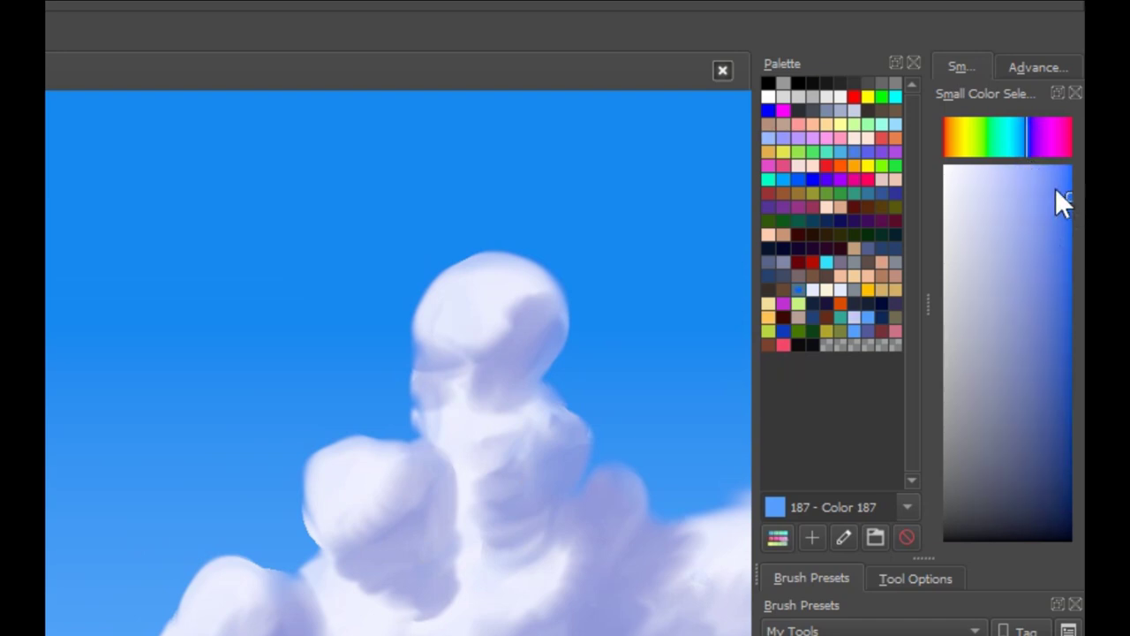
click(1059, 202)
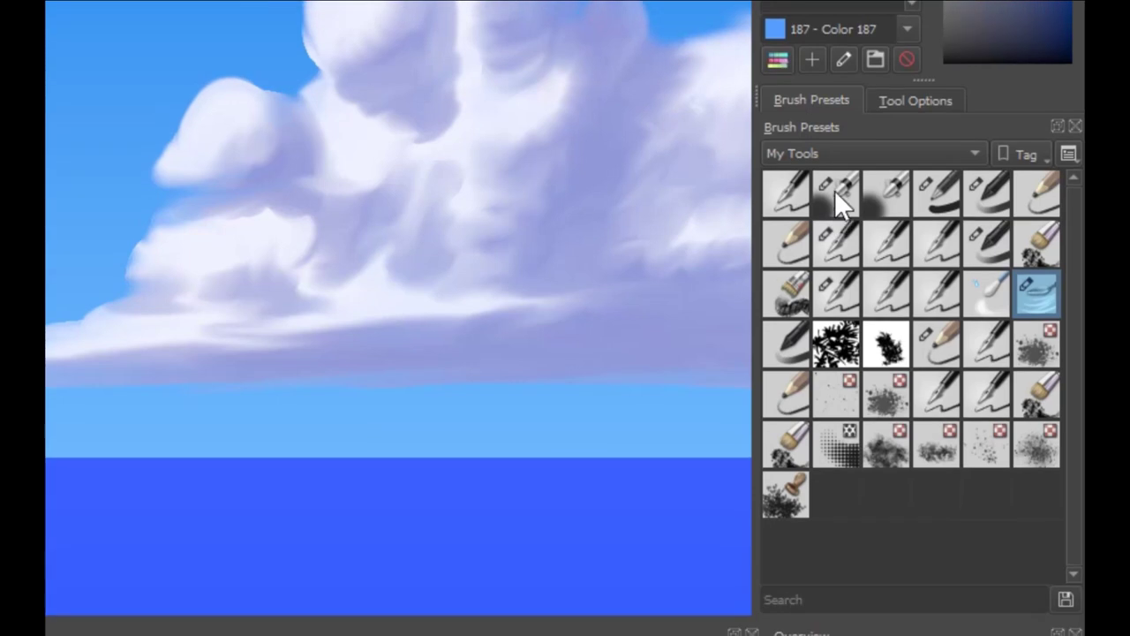
Step: Select the soft airbrush preset, lower its opacity to 37% and enlarge the brush over the large cloud
click(830, 204)
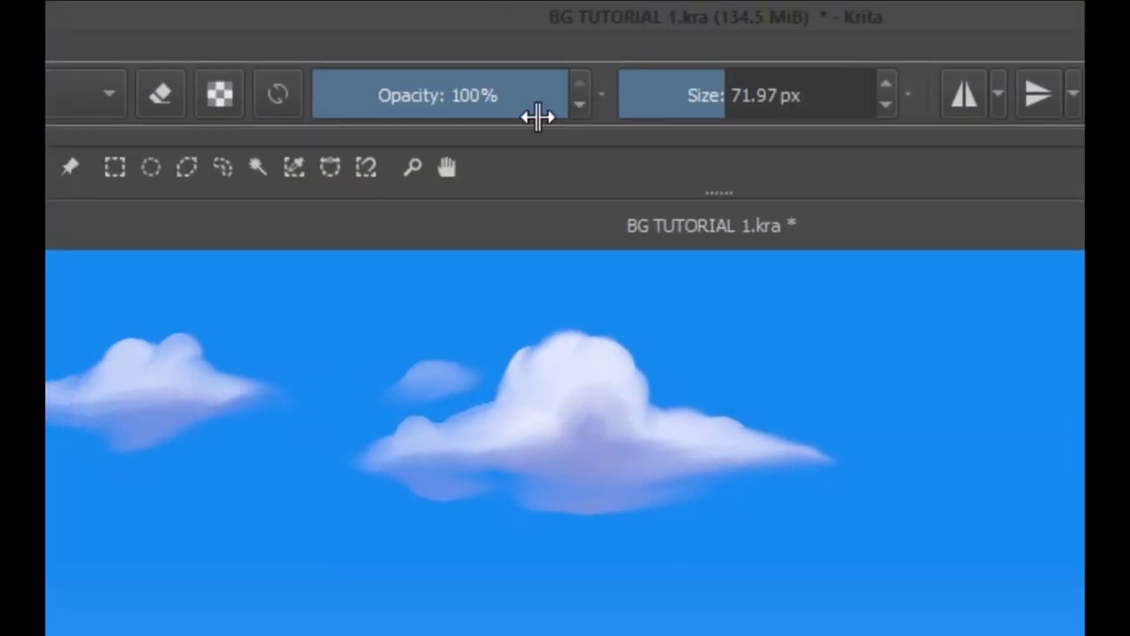
drag(404, 91, 406, 93)
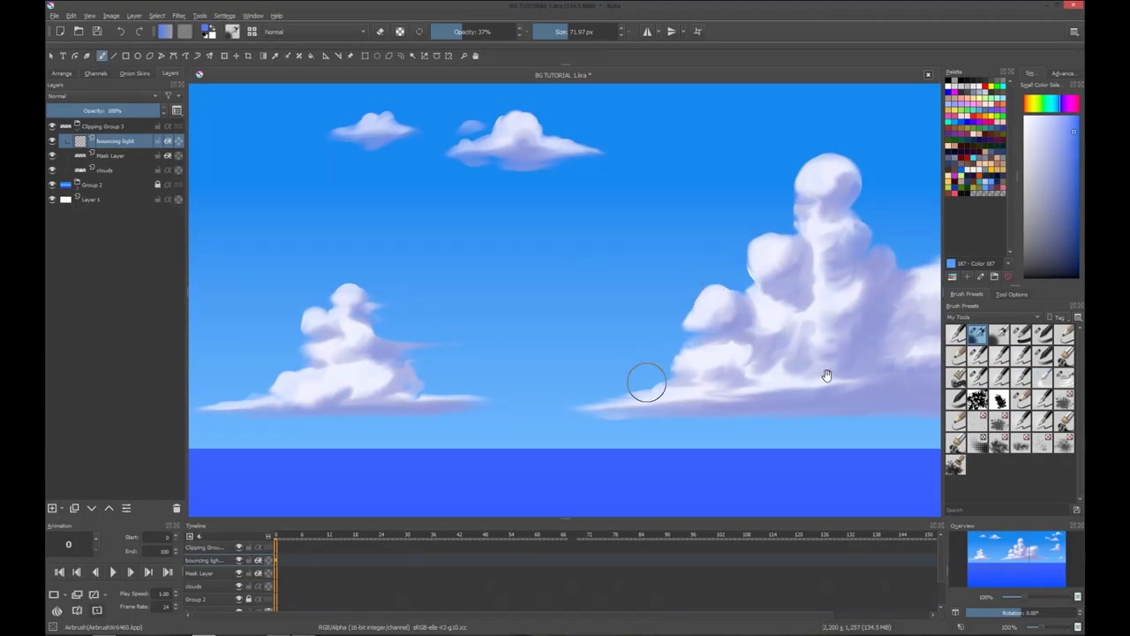
drag(858, 389, 672, 340)
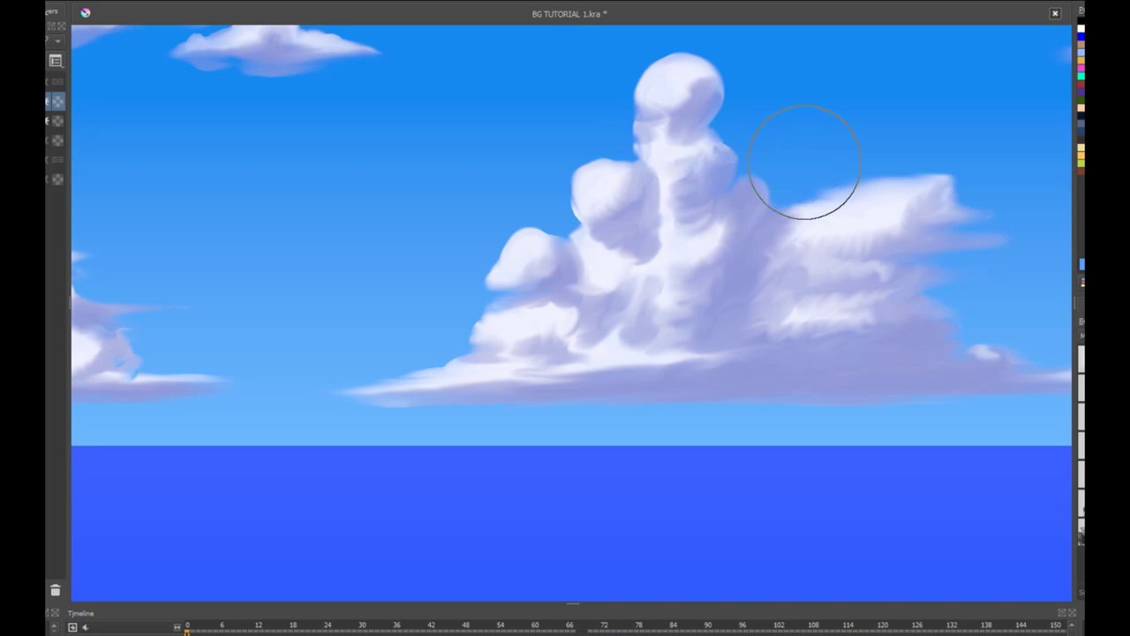
key(bracketright)
key(bracketright)
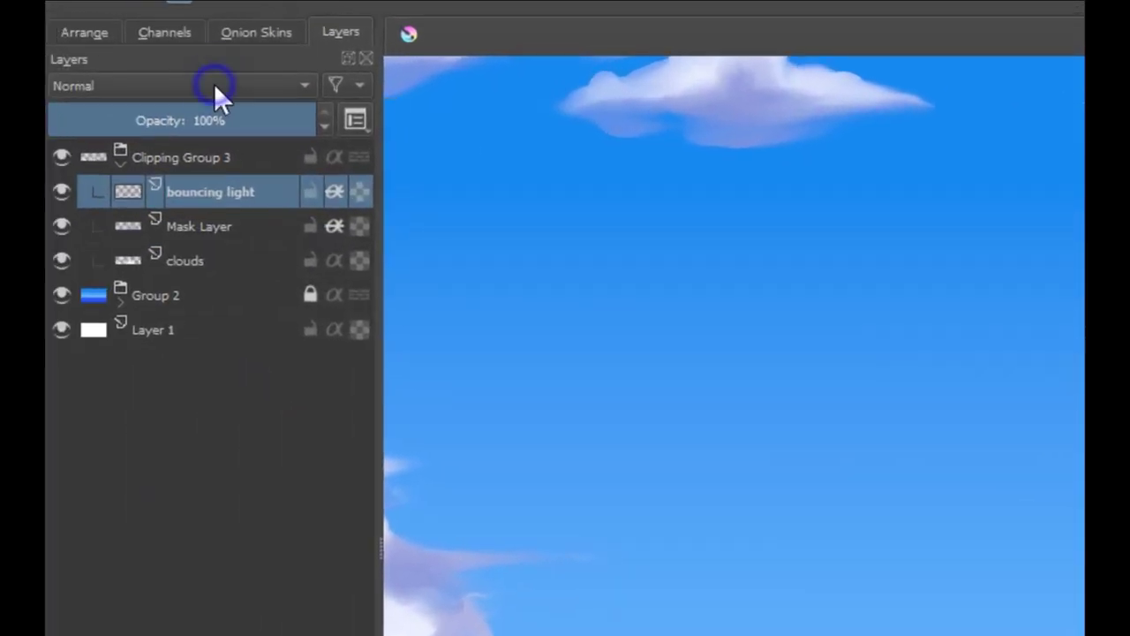
Step: Set the bouncing light layer's blending mode to Screen and brush blue bounce light into the large cloud's shadows
click(218, 88)
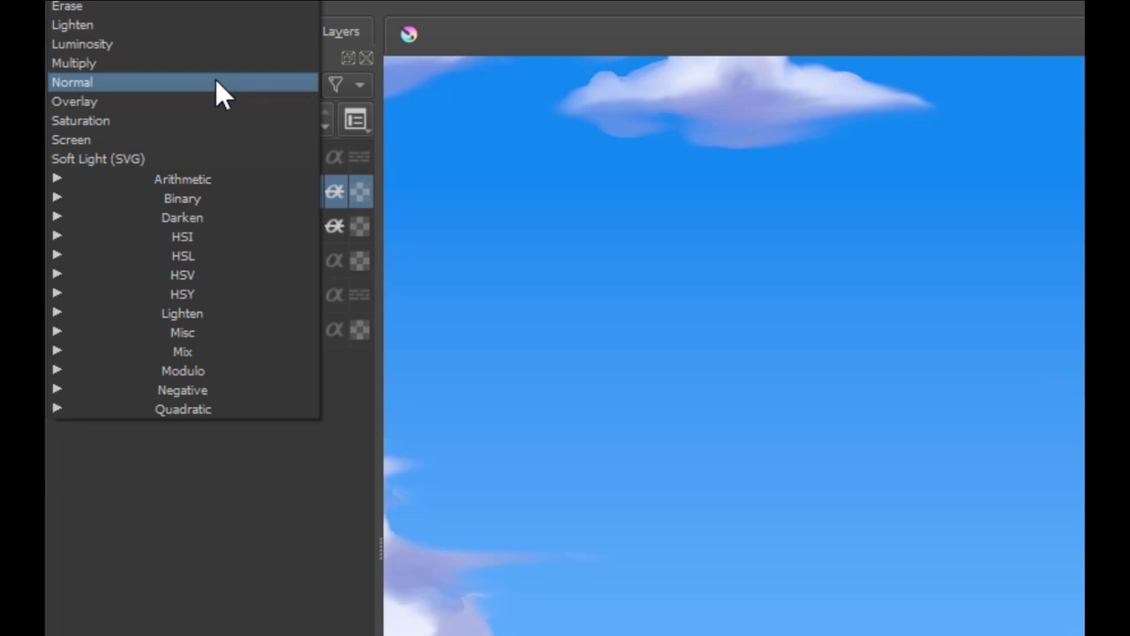
click(205, 140)
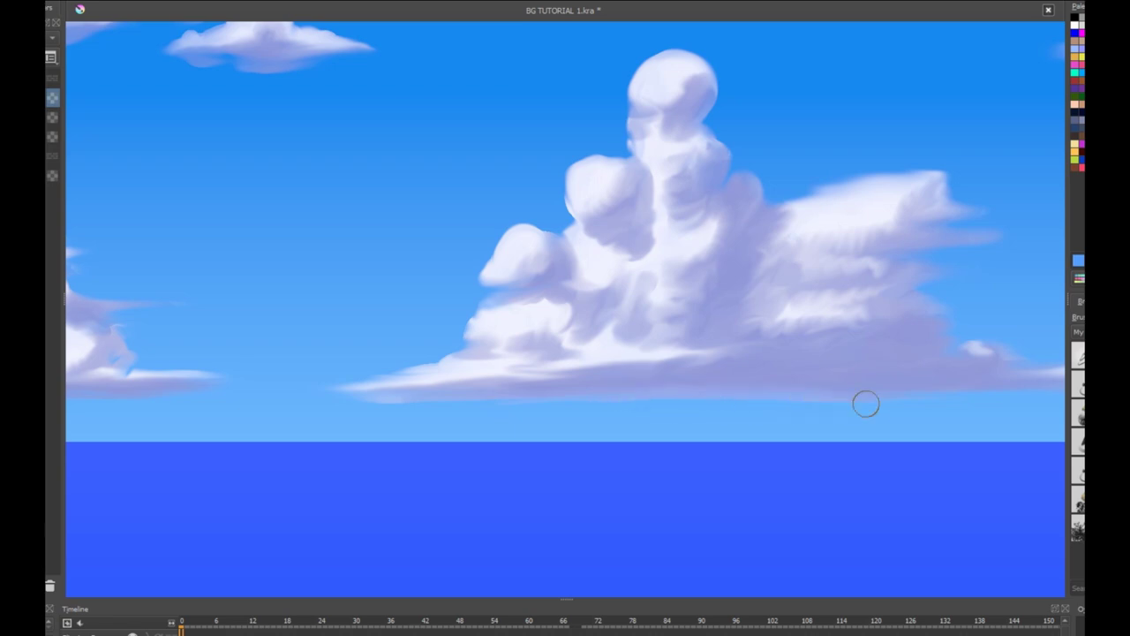
drag(895, 411, 751, 401)
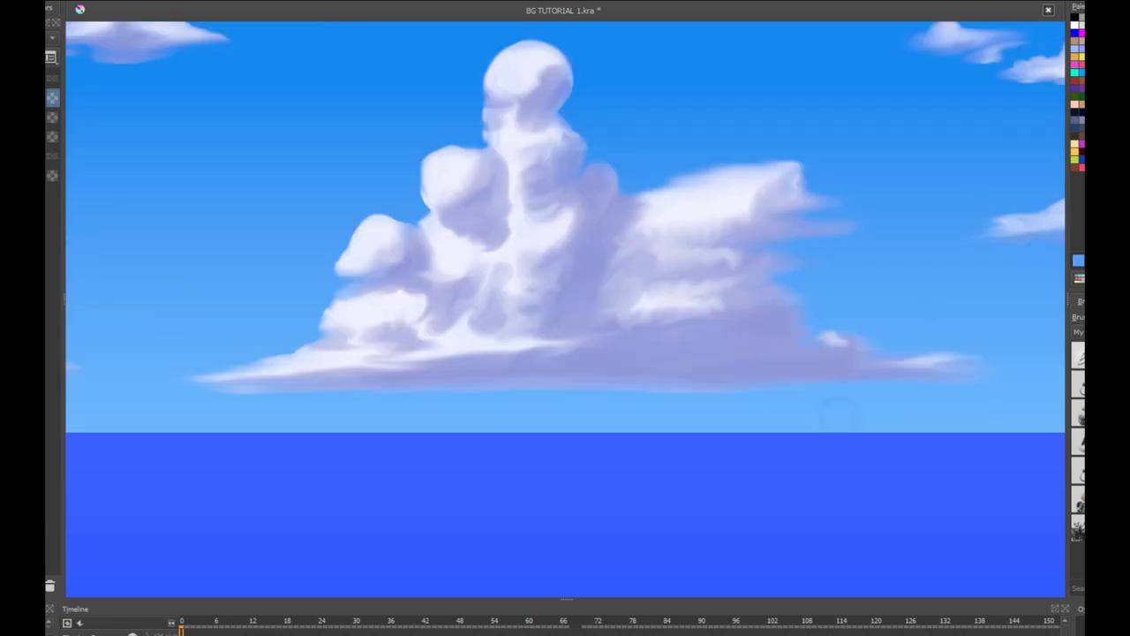
drag(839, 413, 782, 410)
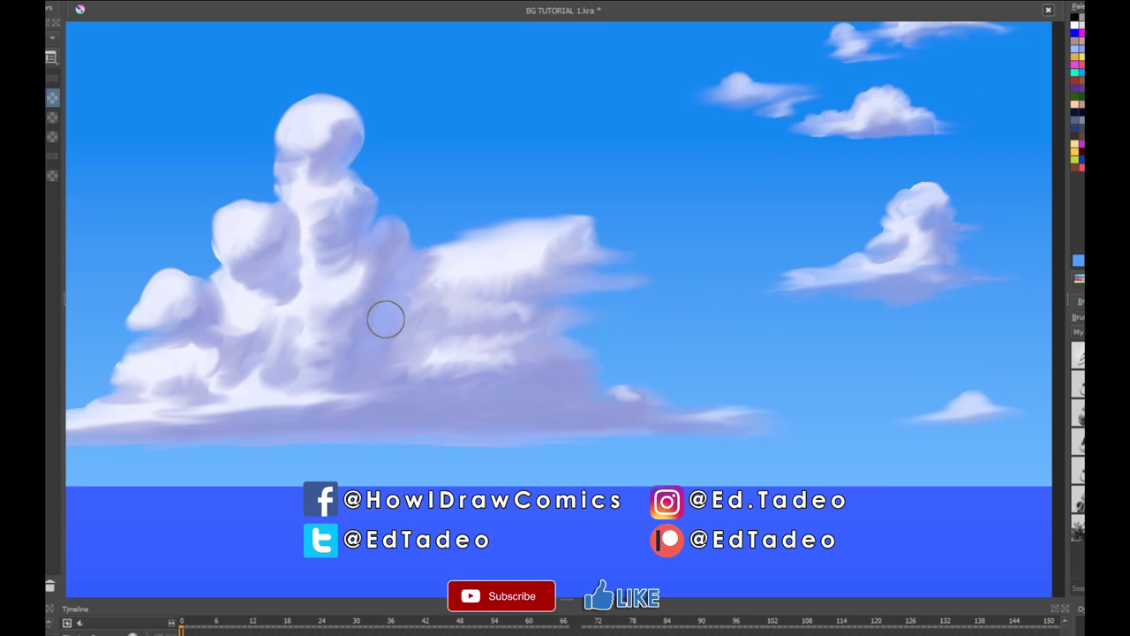
Step: Brush soft blue bounce light into the shaded areas of the smaller clouds across both sides of the sky
drag(832, 326, 684, 370)
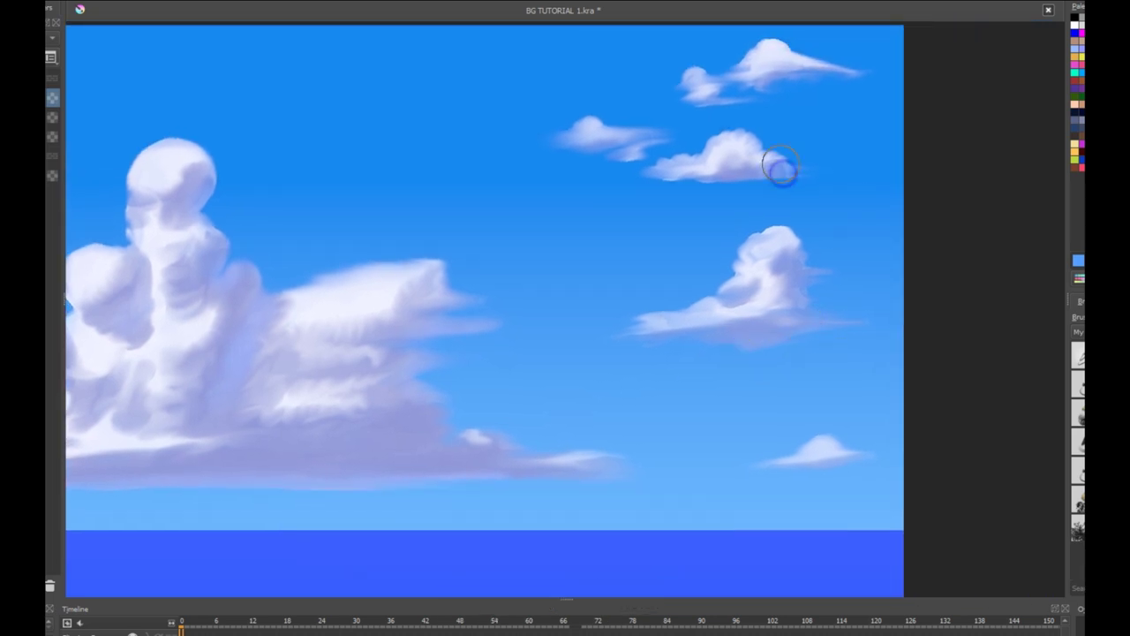
drag(468, 346, 866, 303)
mouse_move(484, 295)
mouse_down()
mouse_move(533, 304)
mouse_move(853, 291)
mouse_up()
drag(623, 312, 741, 262)
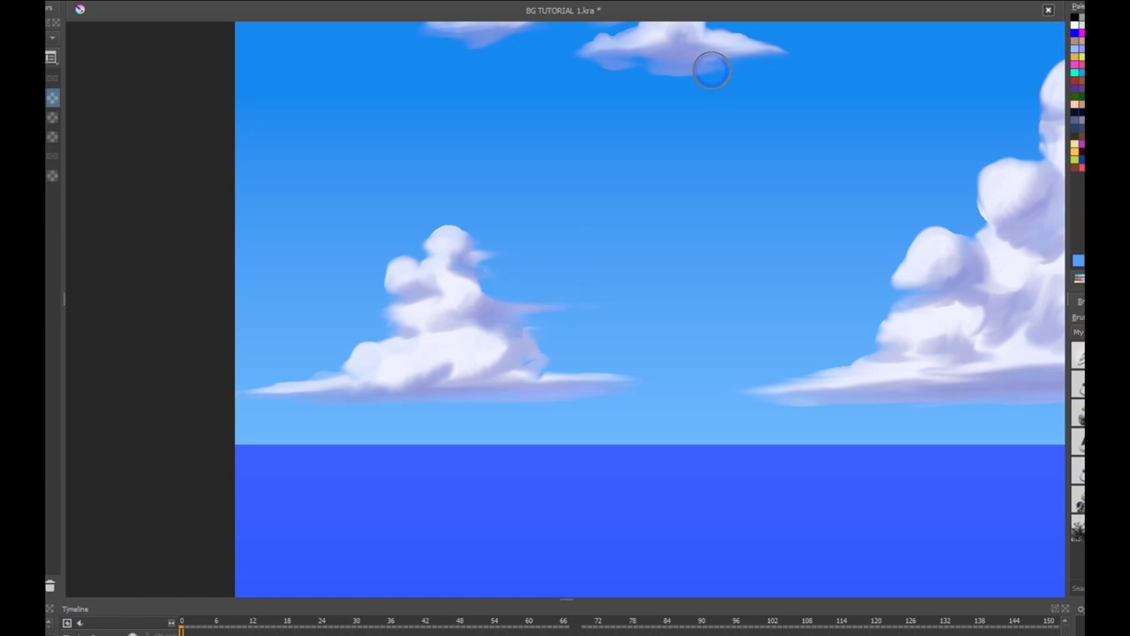
drag(694, 124, 709, 232)
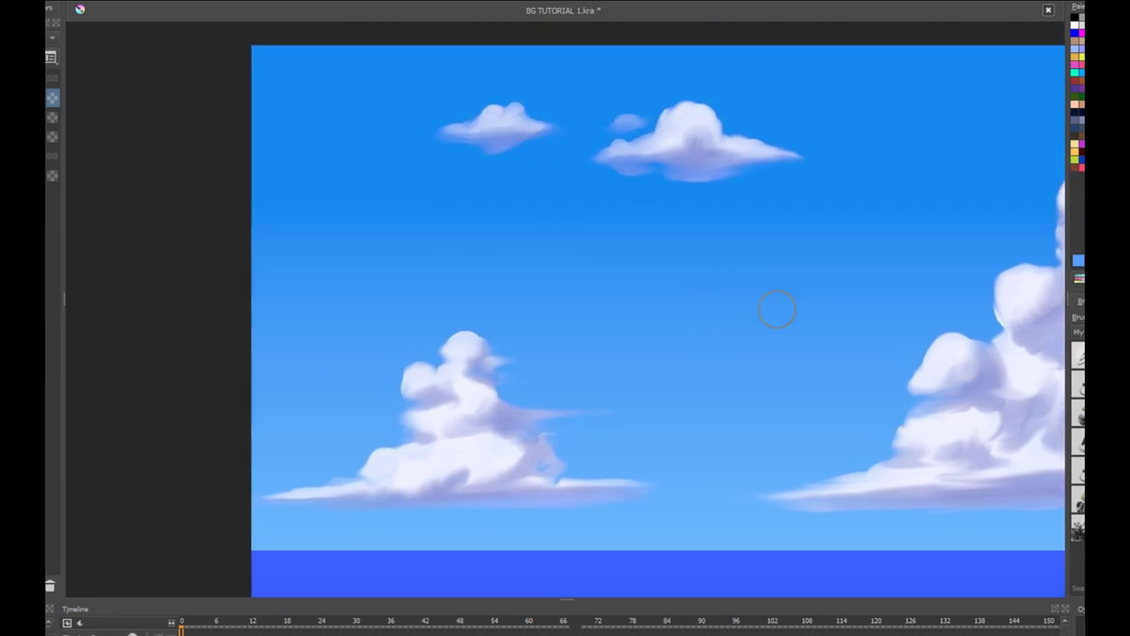
key(minus)
key(2)
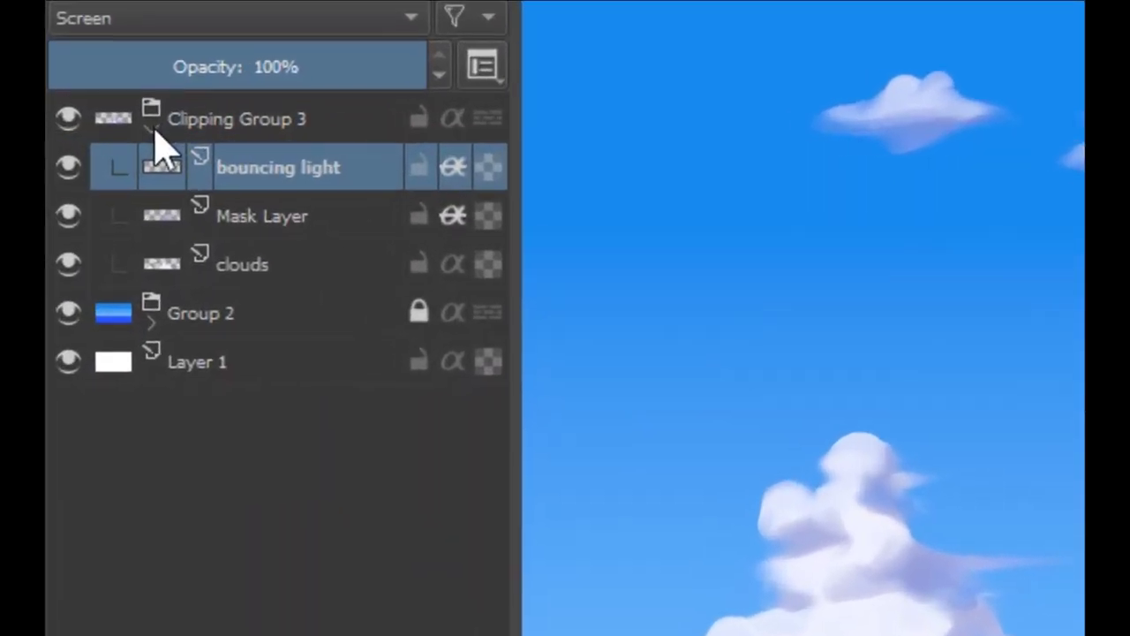
Step: Collapse and lock Clipping Group 3, and select Group 2 after checking its contents
click(77, 130)
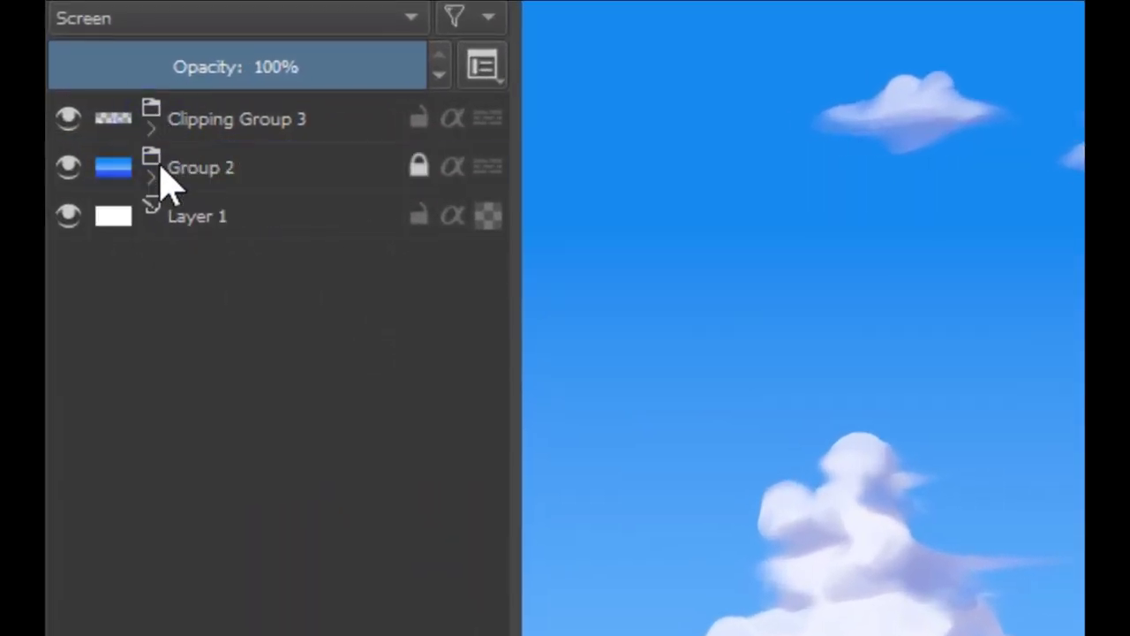
click(418, 118)
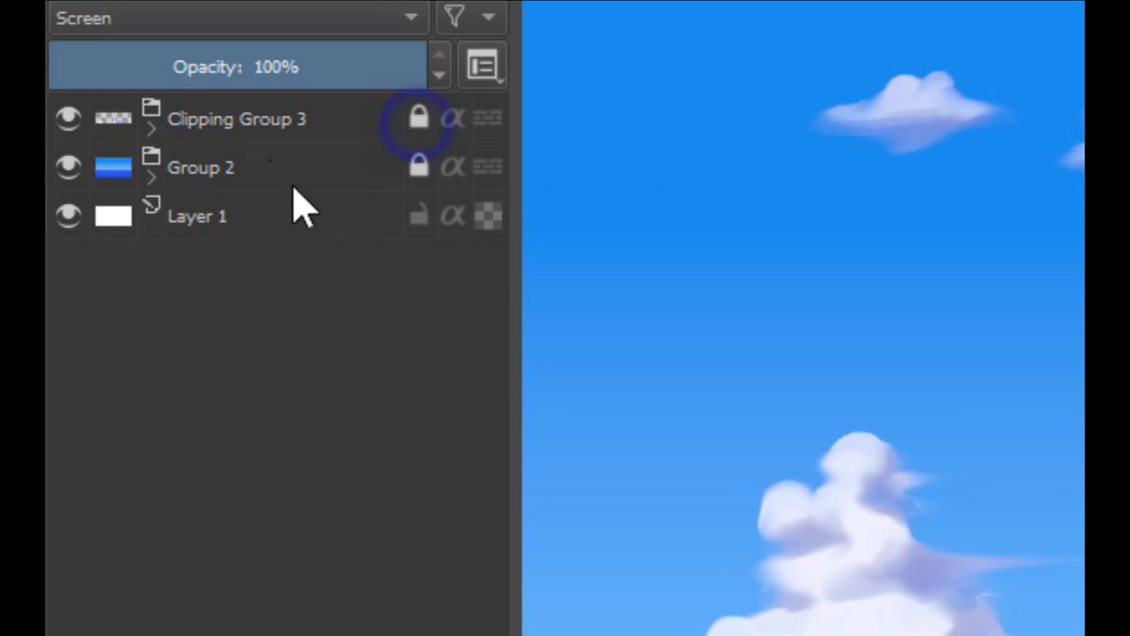
click(243, 168)
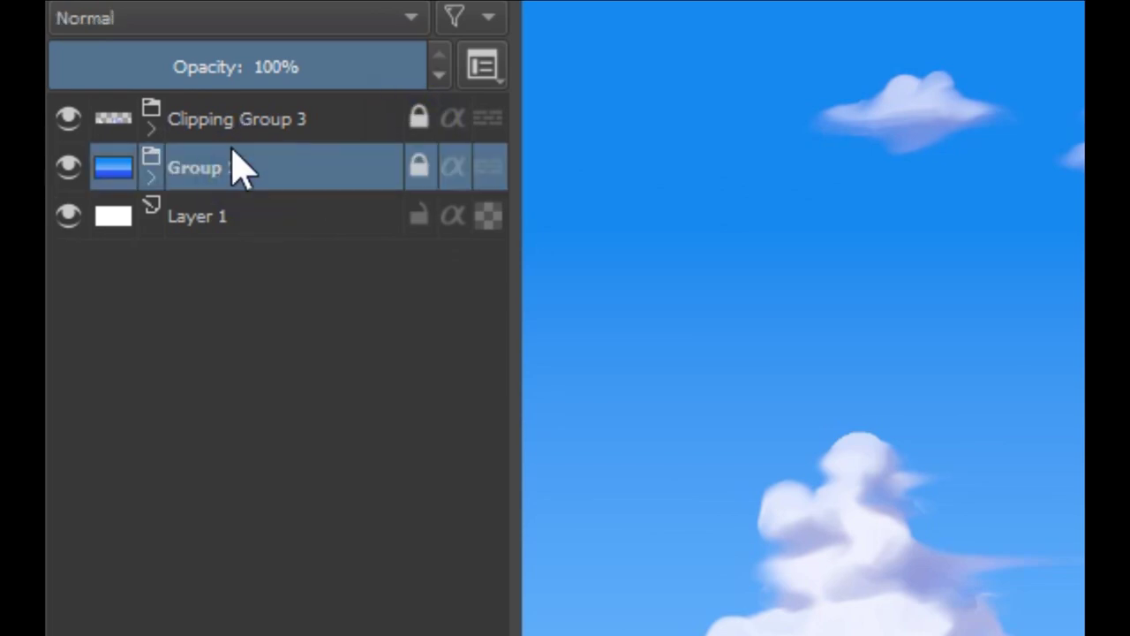
click(151, 176)
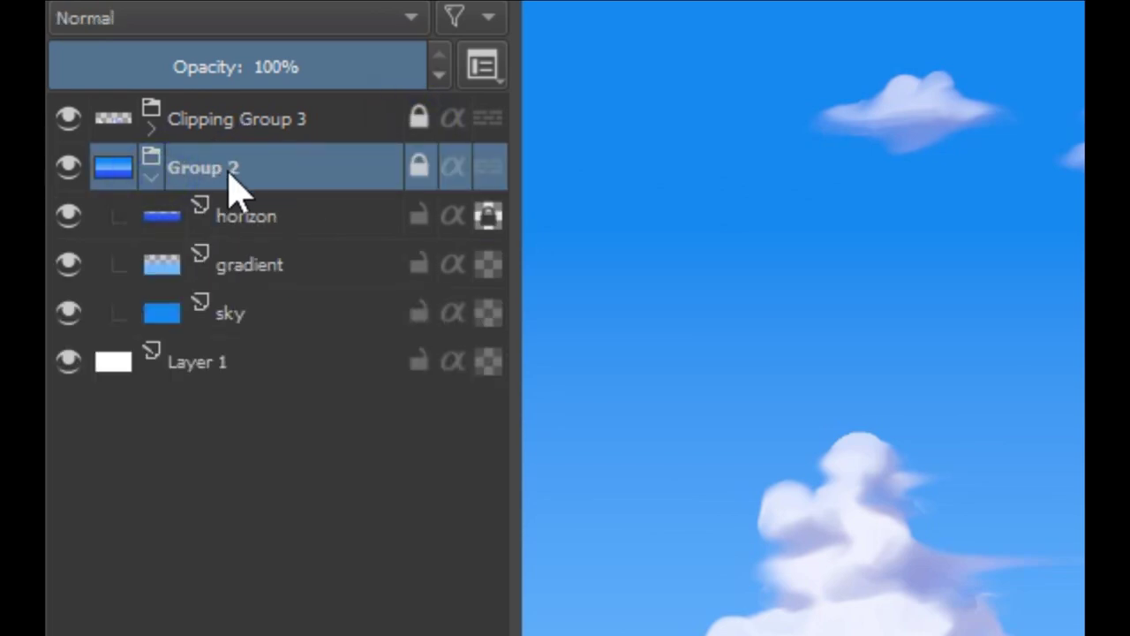
click(151, 176)
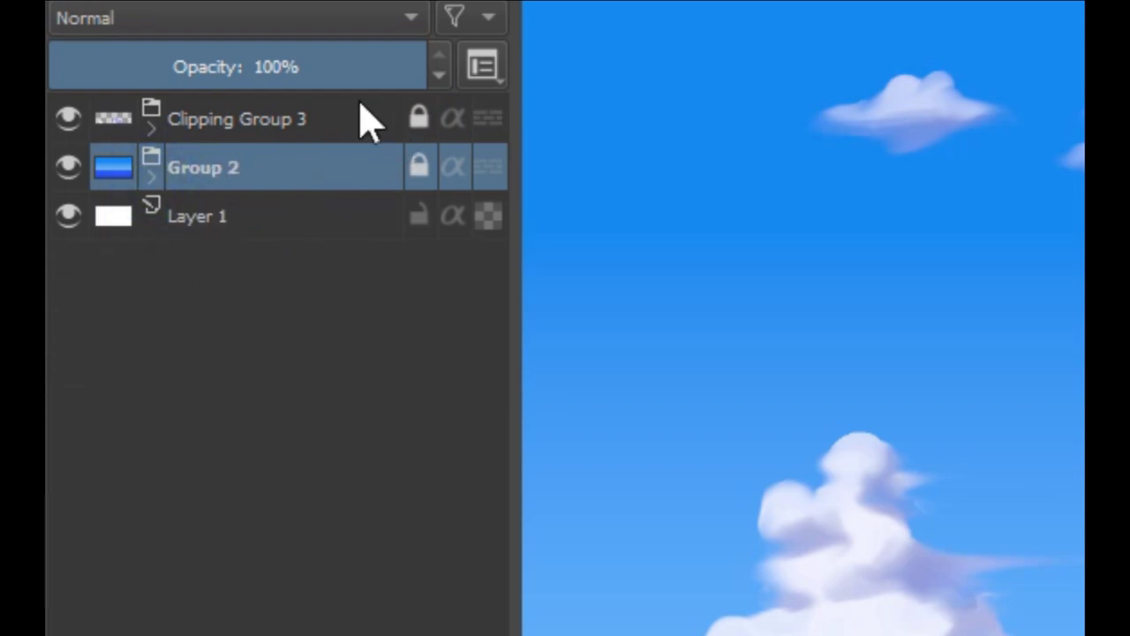
Step: Add a paint layer named "clouds 2" between Group 2 and Clipping Group 3
key(Insert)
click(271, 171)
mouse_move(235, 166)
mouse_down()
mouse_move(94, 169)
mouse_move(100, 176)
mouse_up()
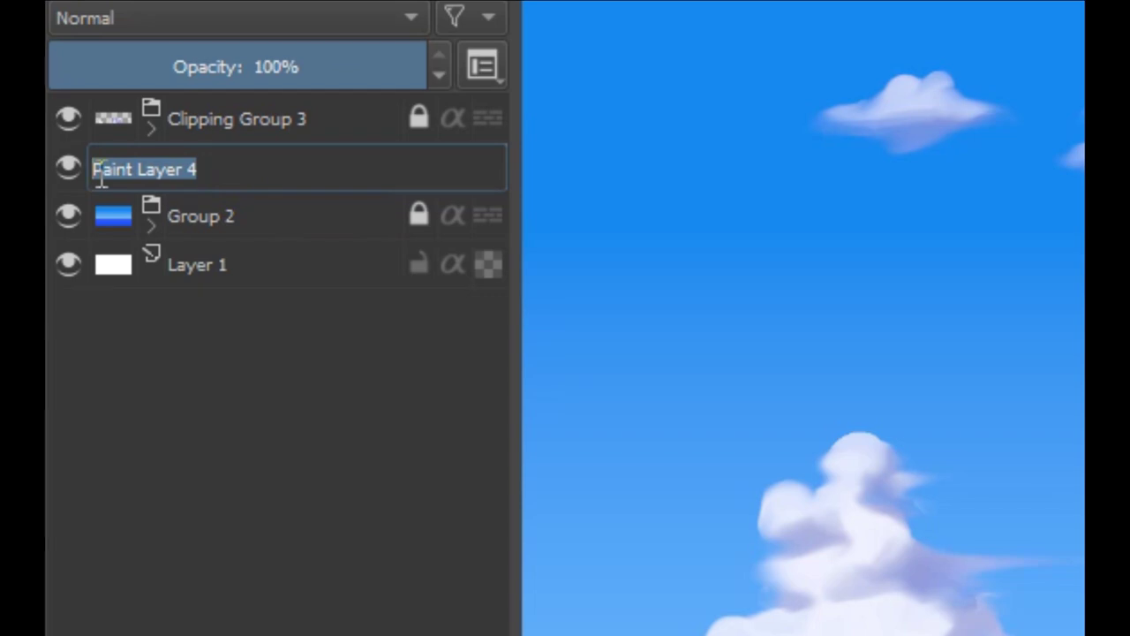
text(clouds 2)
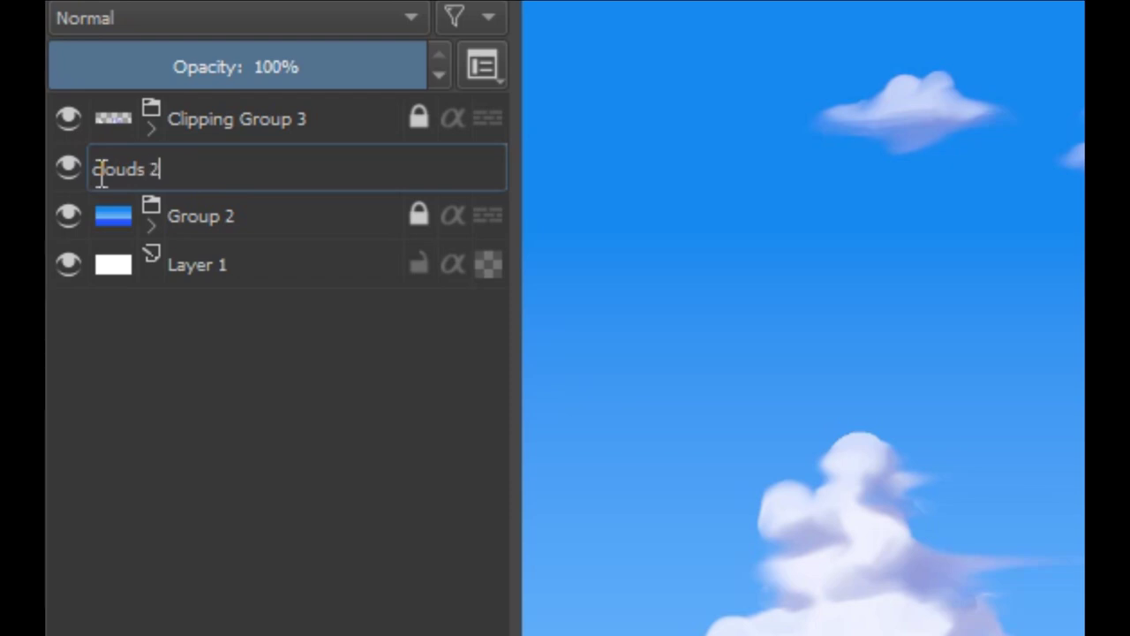
key(Return)
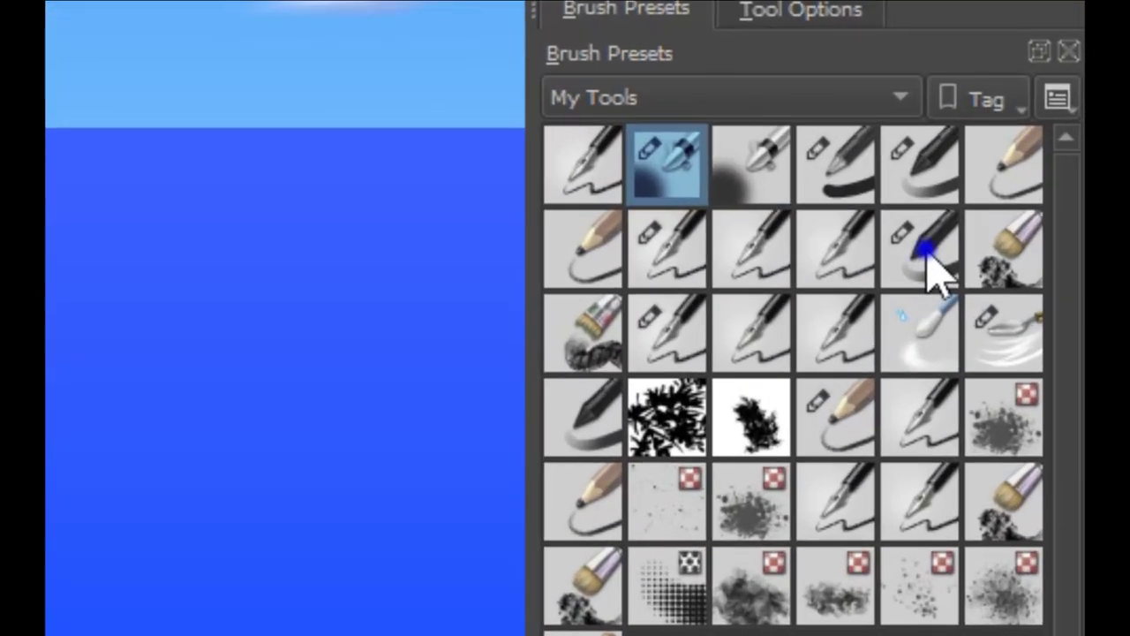
Step: Select the Digital 70% Op brush preset and sample the near-white highlight colour from the large cloud
click(1044, 356)
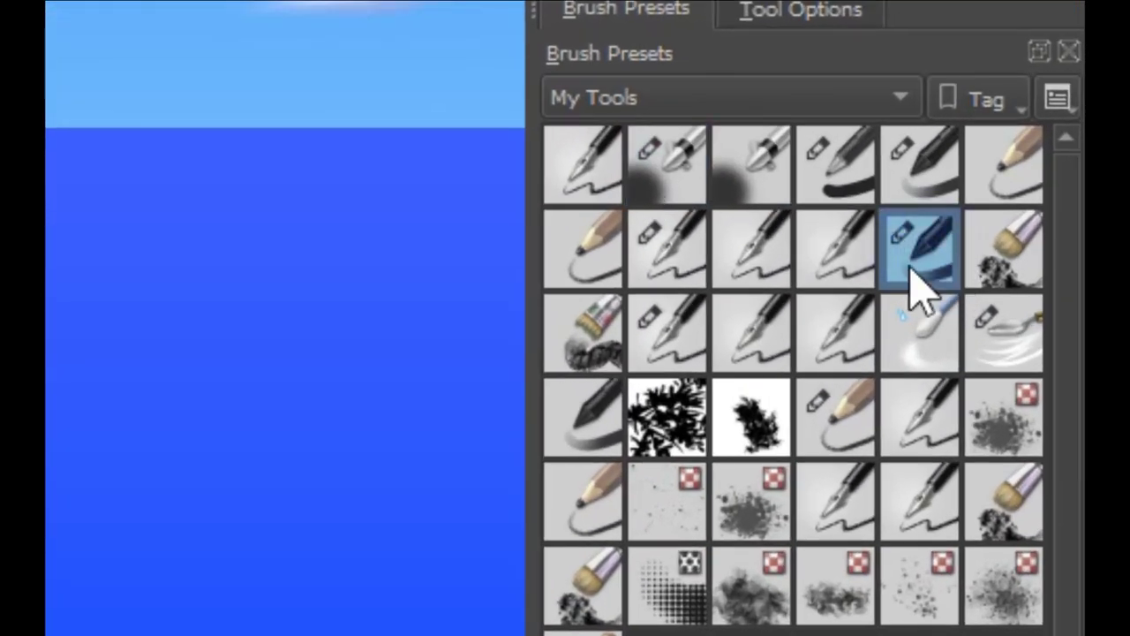
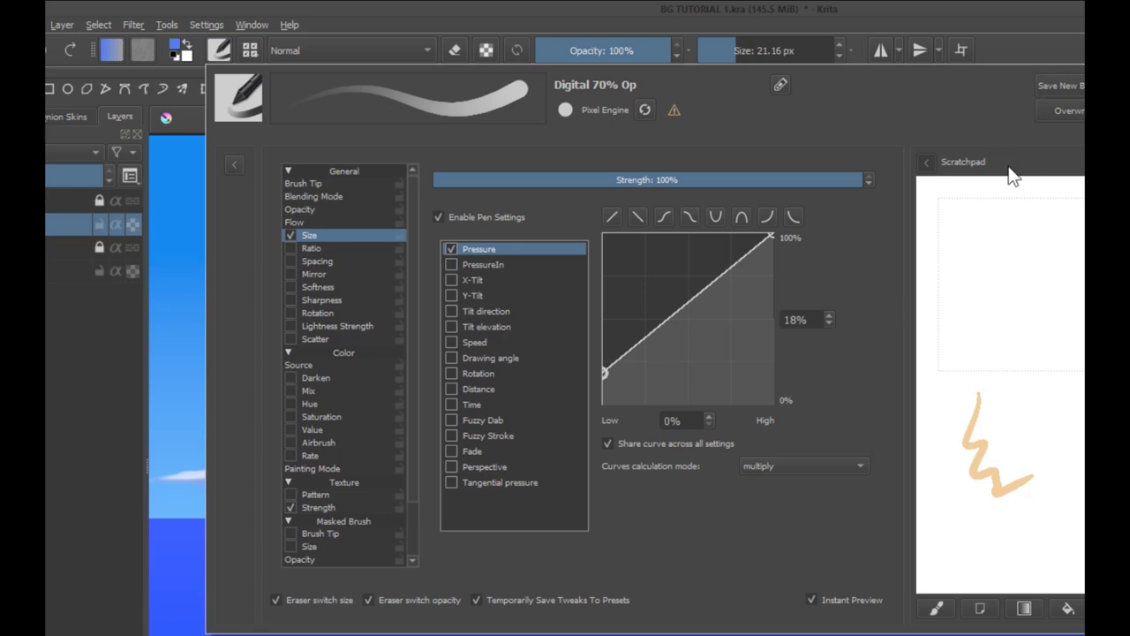
click(1016, 53)
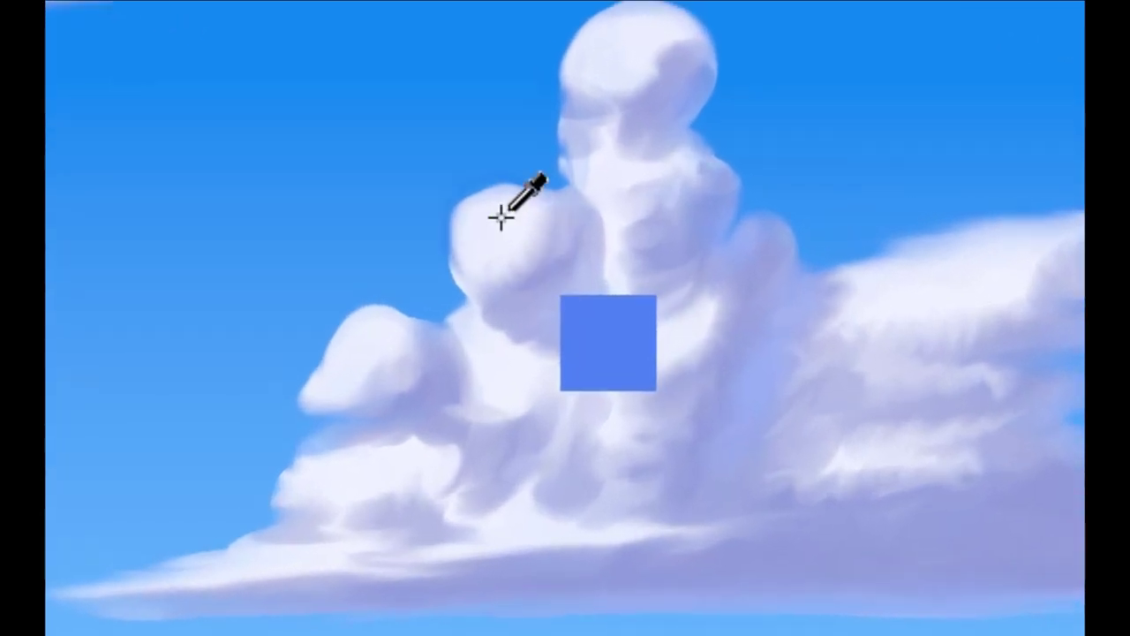
click(500, 219)
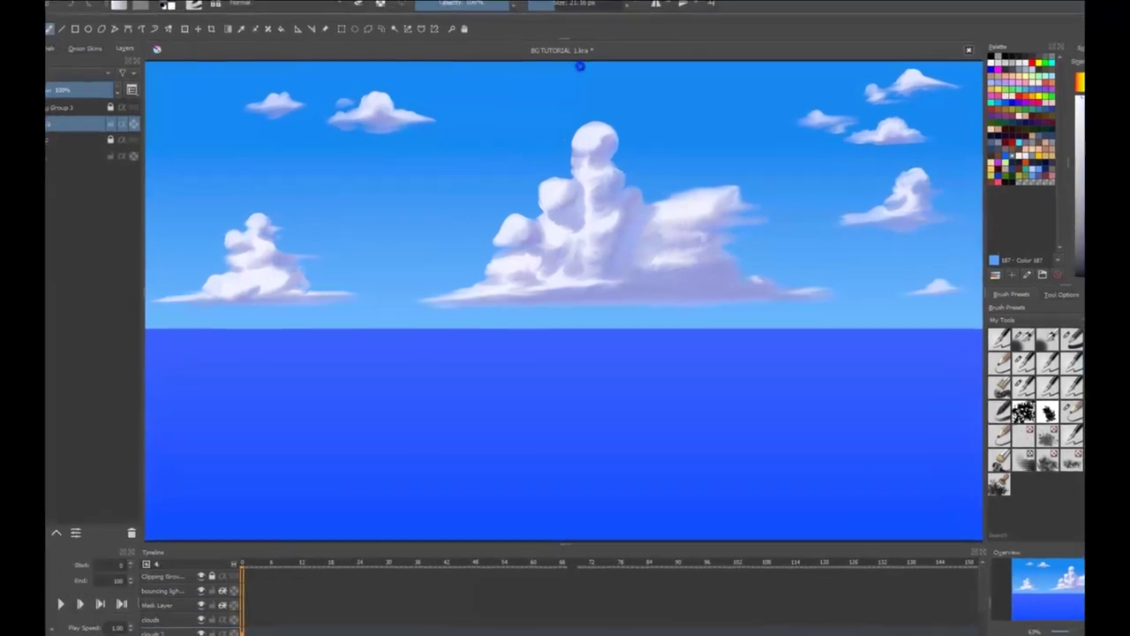
Step: Paint thin, broken diagonal cloud streaks above the large cloud and above the tall left cloud, out to the canvas edge
mouse_move(589, 36)
mouse_down()
mouse_move(539, 58)
mouse_move(505, 49)
mouse_move(439, 63)
mouse_move(521, 34)
mouse_move(455, 56)
mouse_up()
drag(530, 28, 558, 15)
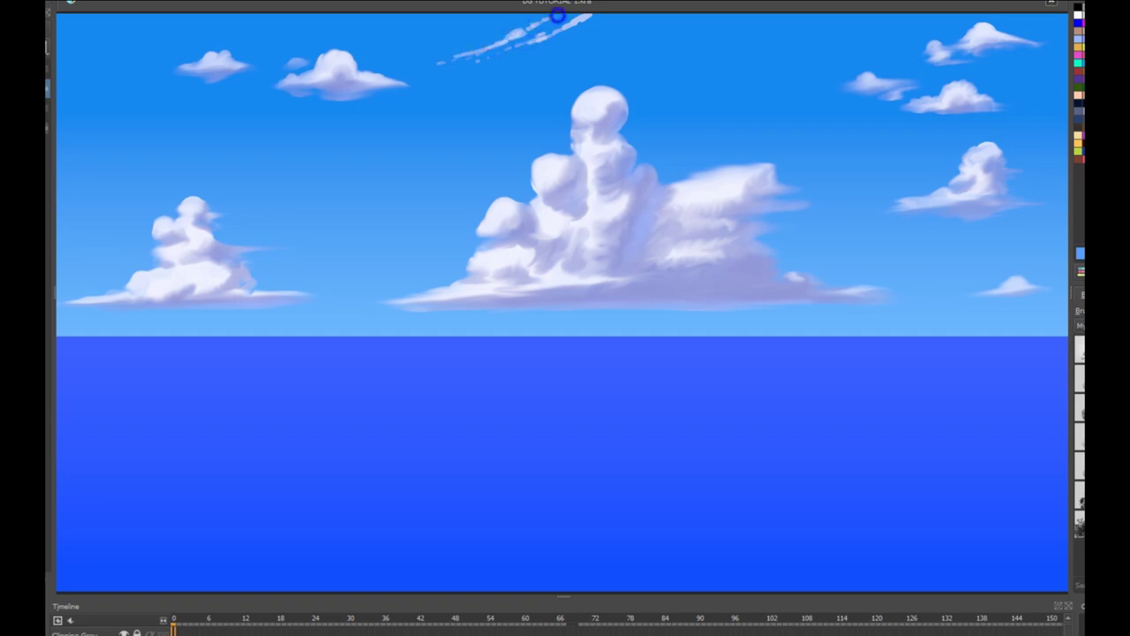
drag(412, 62, 438, 55)
mouse_move(210, 128)
mouse_down()
mouse_move(123, 144)
mouse_move(232, 102)
mouse_move(60, 159)
mouse_up()
drag(124, 174, 57, 185)
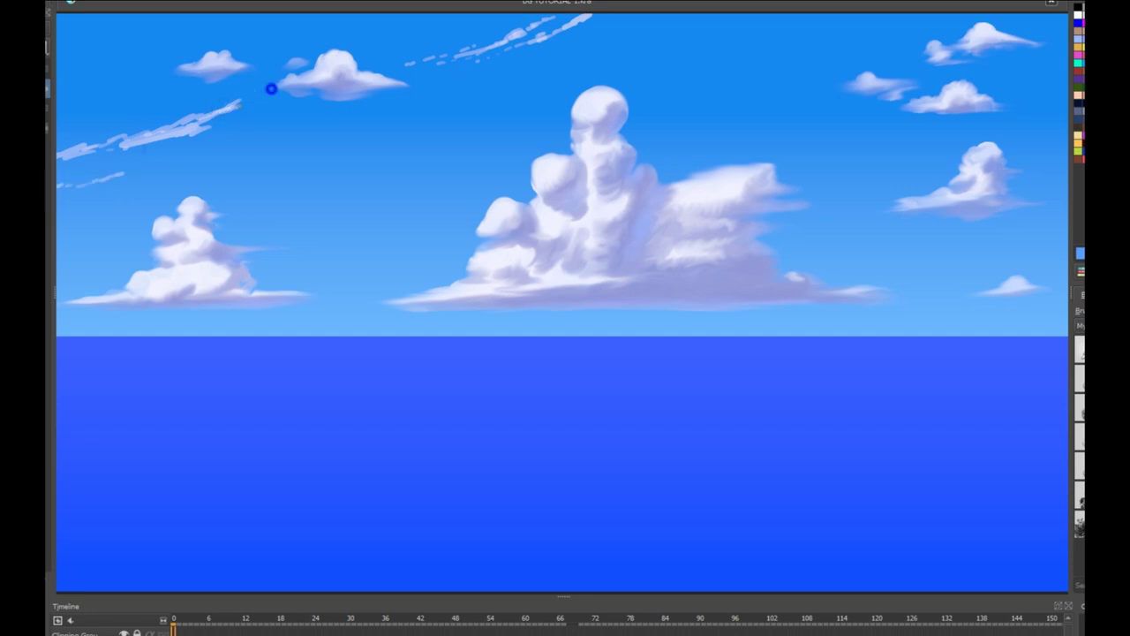
drag(263, 94, 273, 88)
Step: Paint thin, broken diagonal cloud streaks around the two small clouds in the upper-left sky
mouse_move(402, 35)
mouse_down()
mouse_move(349, 62)
mouse_move(375, 48)
mouse_up()
drag(365, 52, 421, 16)
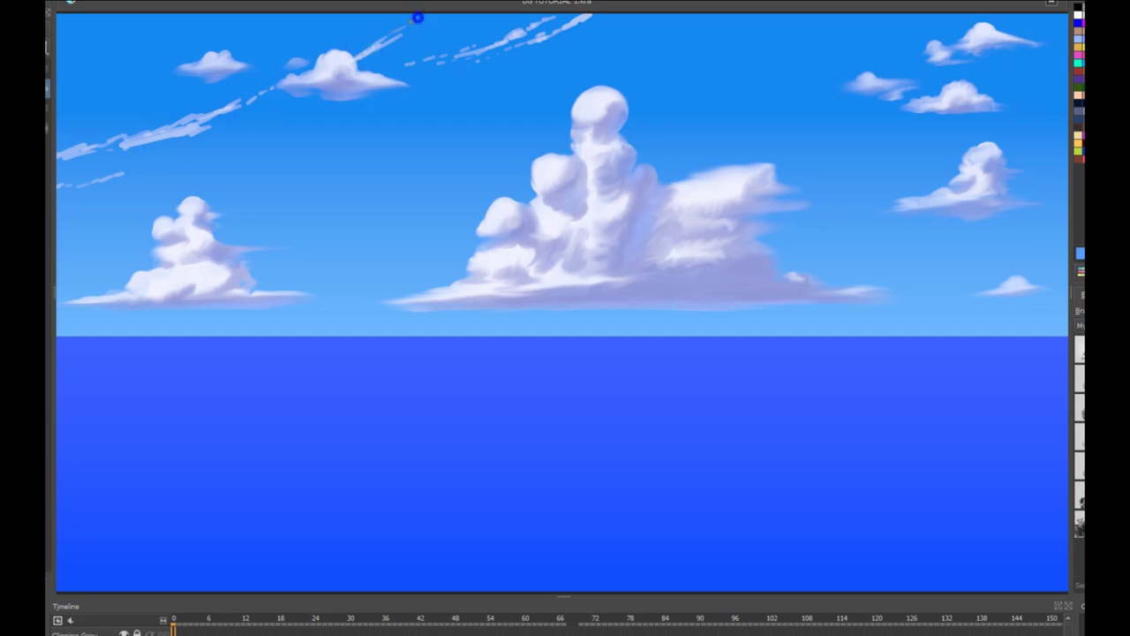
drag(317, 40, 270, 51)
drag(144, 74, 266, 43)
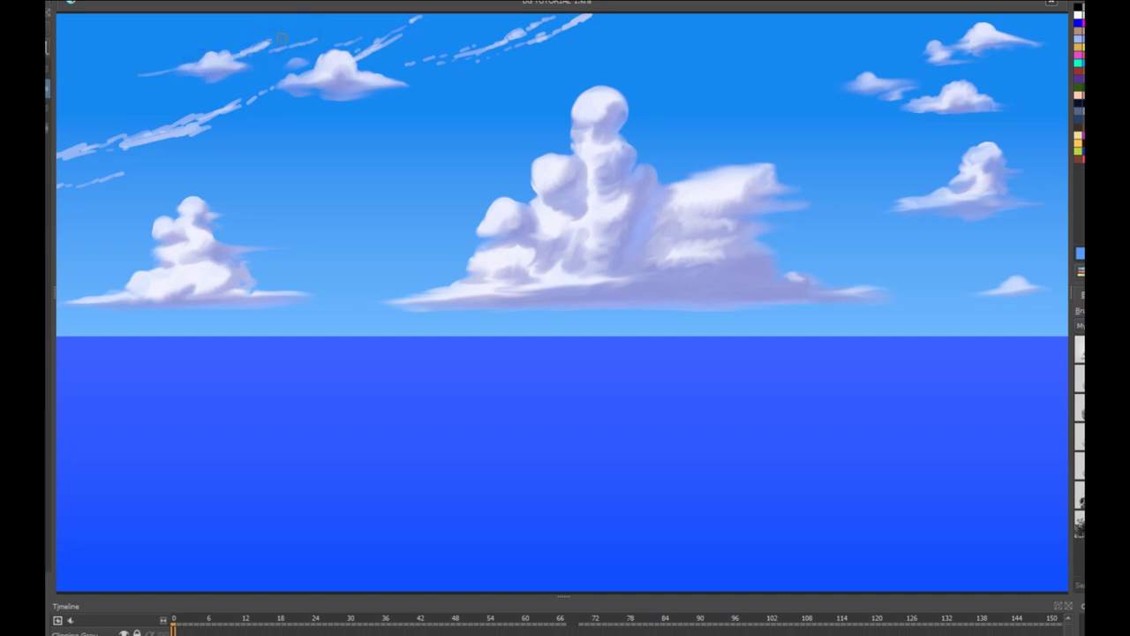
drag(231, 27, 81, 62)
mouse_move(160, 36)
mouse_down()
mouse_move(168, 28)
mouse_move(94, 56)
mouse_move(160, 33)
mouse_move(152, 35)
mouse_up()
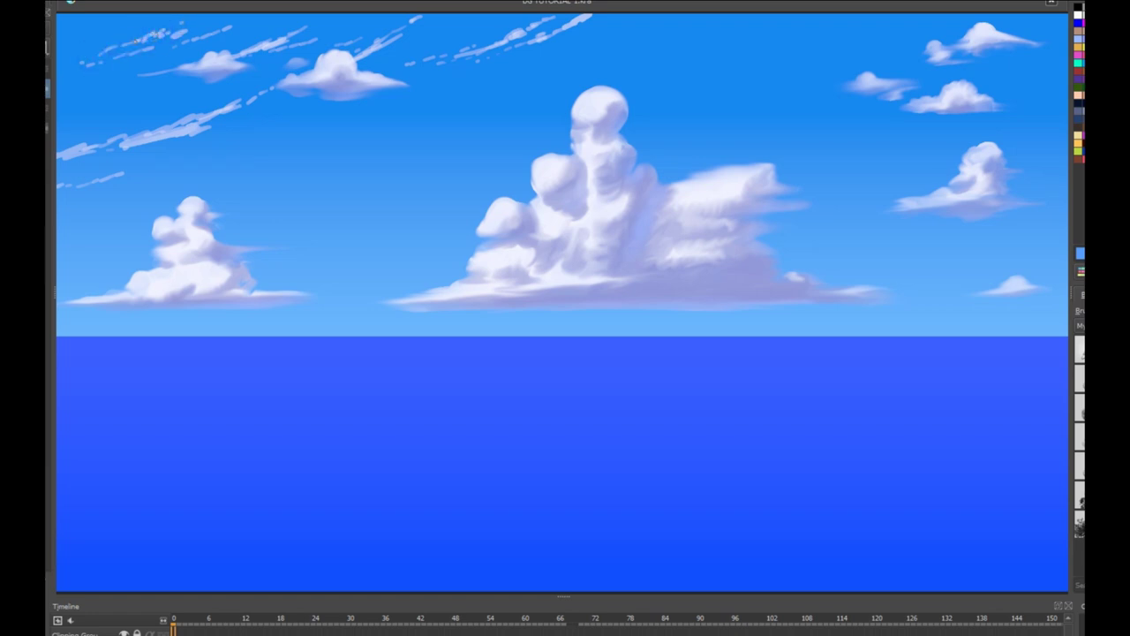
drag(80, 59, 73, 62)
Step: Paint a long diagonal cloud streak tapering down to the left from beside the large cloud's head
mouse_move(534, 134)
mouse_down()
mouse_move(399, 174)
mouse_move(484, 160)
mouse_up()
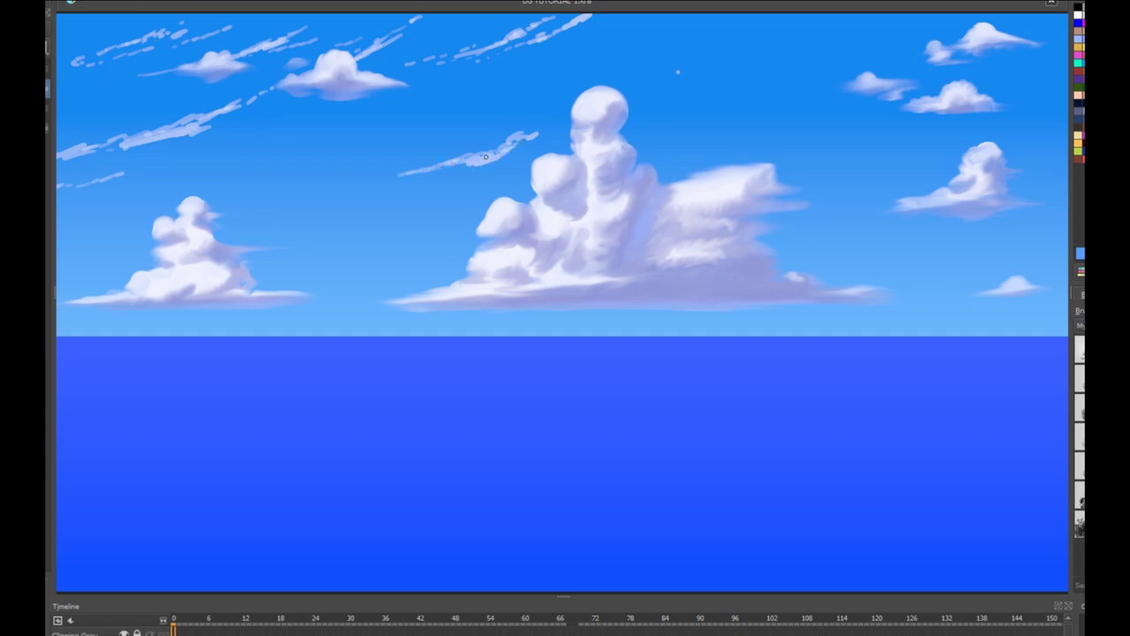
mouse_move(533, 133)
mouse_down()
mouse_move(501, 142)
mouse_move(356, 186)
mouse_up()
click(323, 195)
click(286, 200)
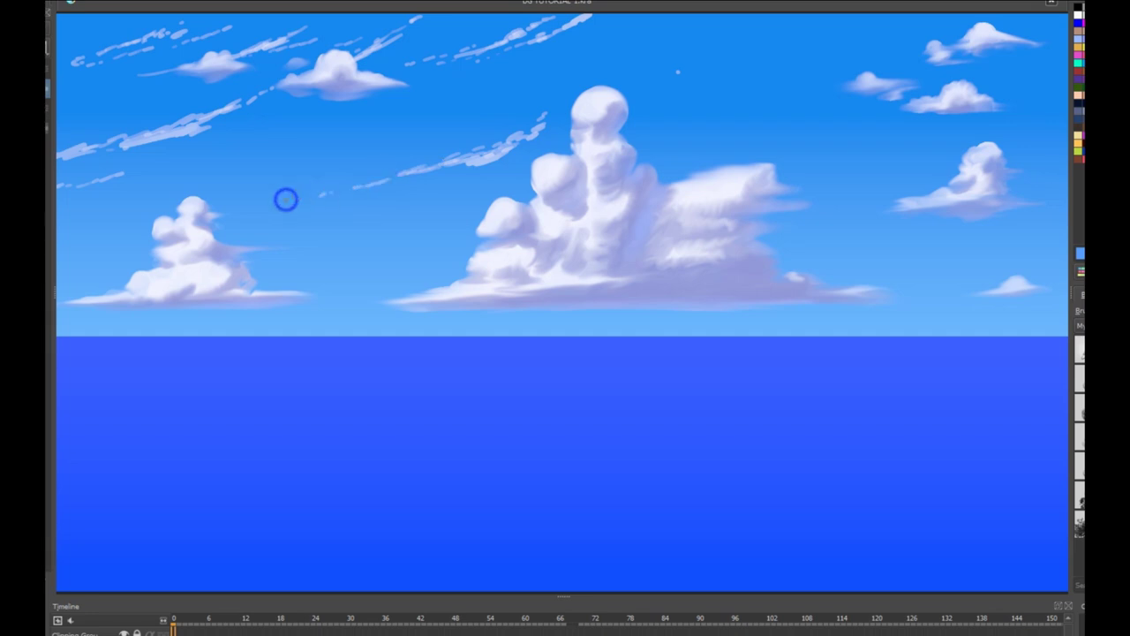
Step: Paint a second, dashed cloud streak above it, running from near the tall left cloud towards the large cloud
click(344, 162)
click(300, 171)
click(277, 179)
mouse_move(276, 179)
mouse_down()
mouse_move(315, 160)
mouse_move(239, 189)
mouse_up()
click(334, 158)
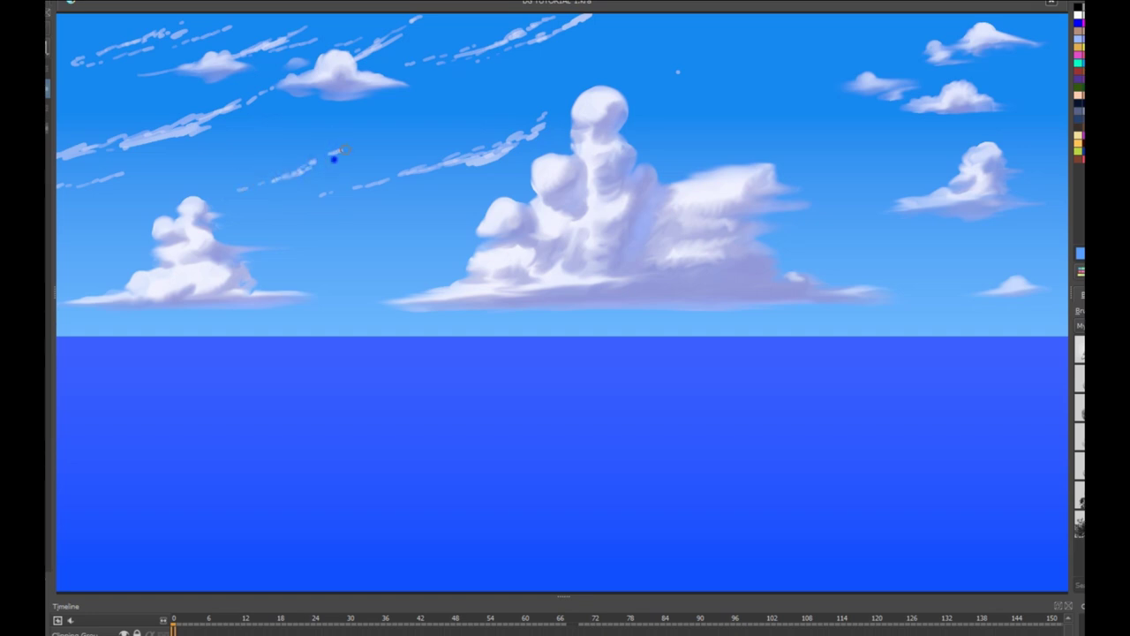
drag(376, 146, 395, 140)
click(471, 119)
Step: Paint clusters of diagonal cloud streaks across the upper sky between the large cloud's head and the upper-right clouds
drag(772, 31, 680, 61)
drag(756, 21, 653, 65)
click(742, 32)
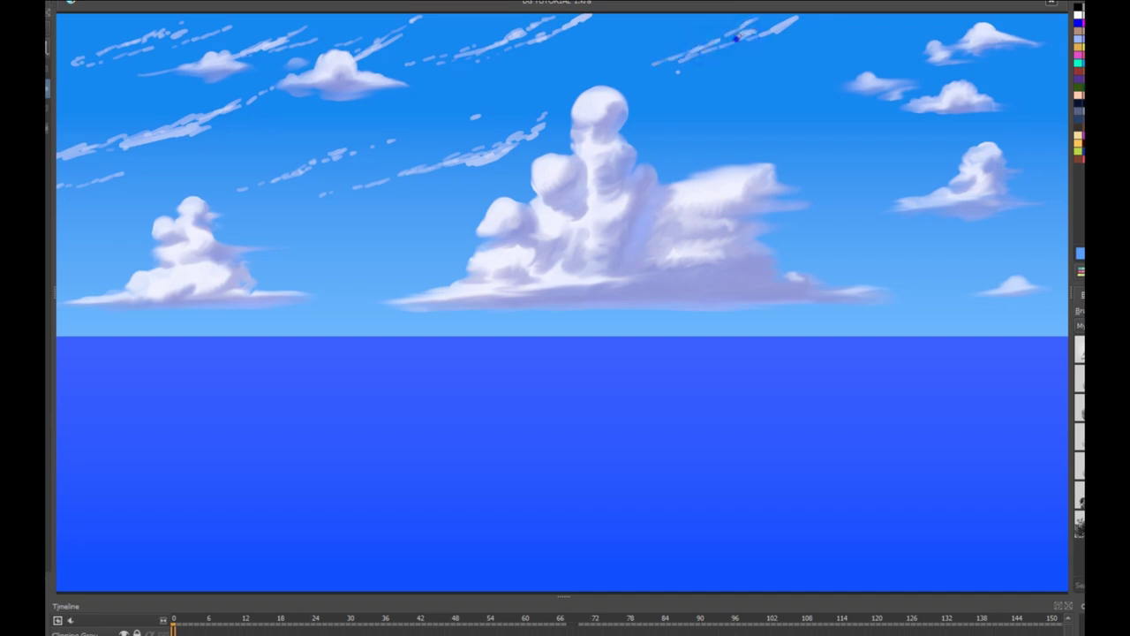
drag(736, 39, 646, 67)
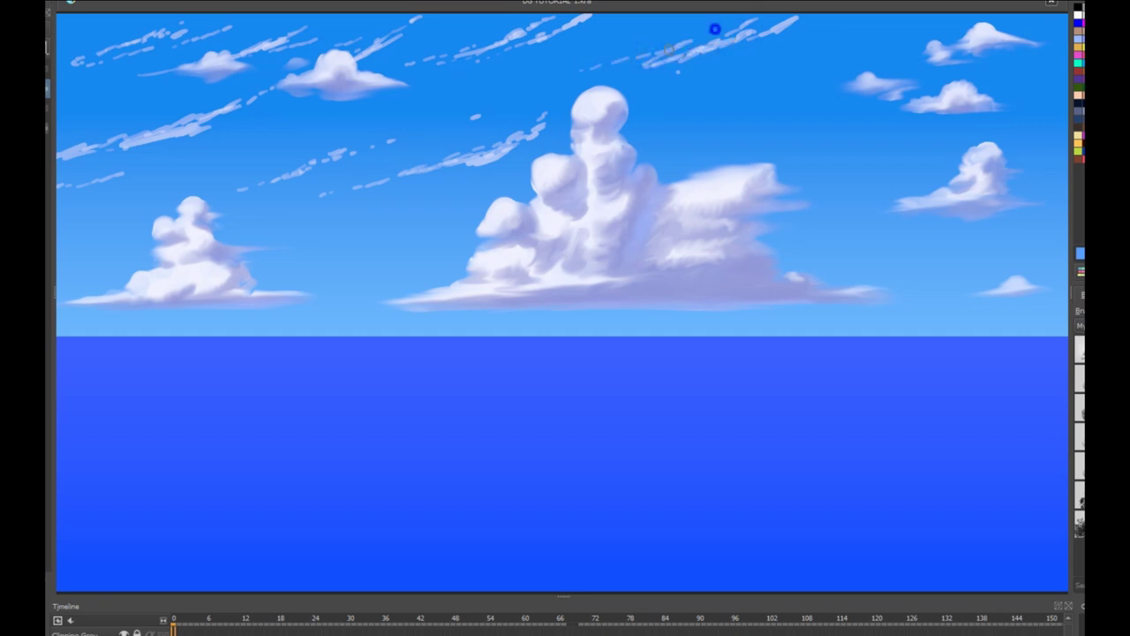
drag(731, 21, 538, 56)
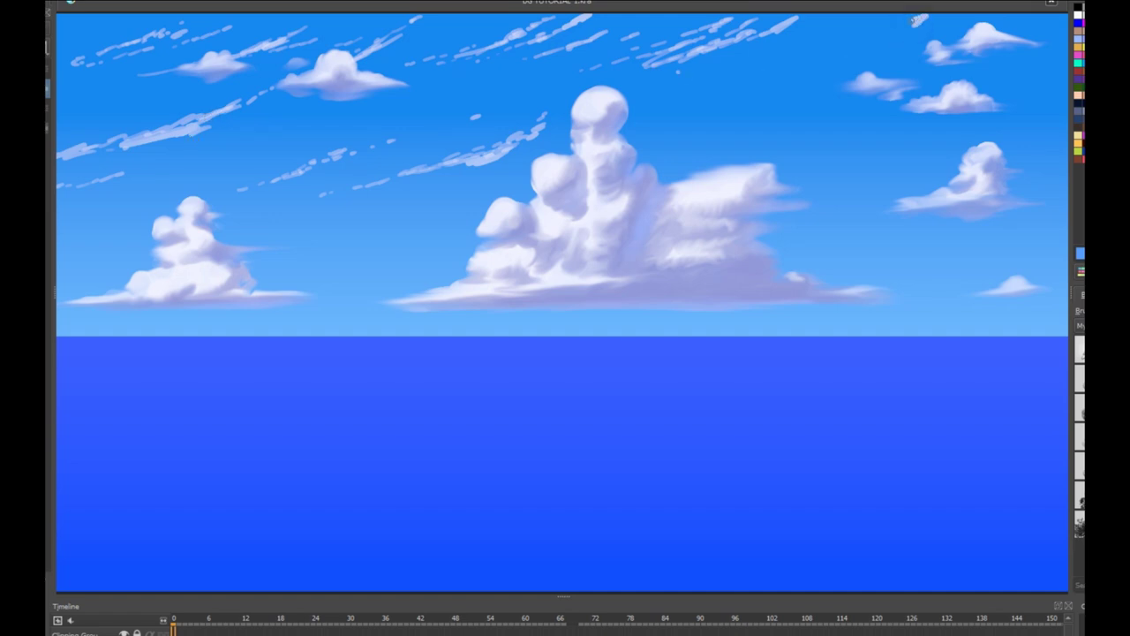
mouse_move(905, 21)
mouse_down()
mouse_move(915, 21)
mouse_move(792, 66)
mouse_up()
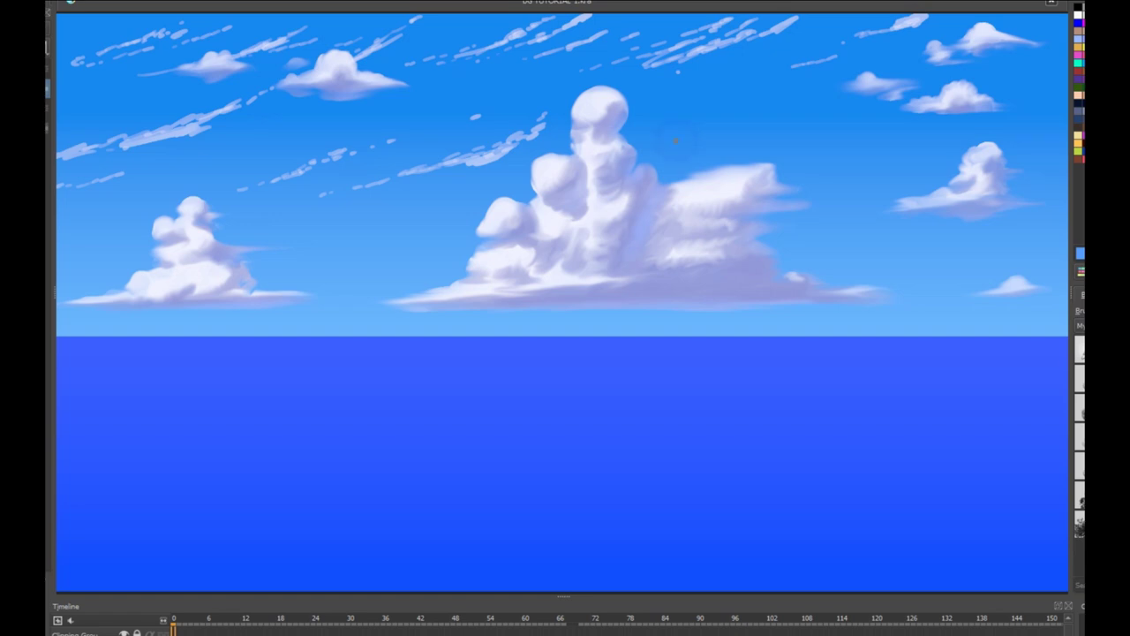
Step: Add short cloud streaks on both sides of the large cloud and near the small right-hand clouds
drag(674, 140, 639, 154)
mouse_move(512, 189)
mouse_down()
mouse_move(413, 219)
mouse_move(343, 223)
mouse_up()
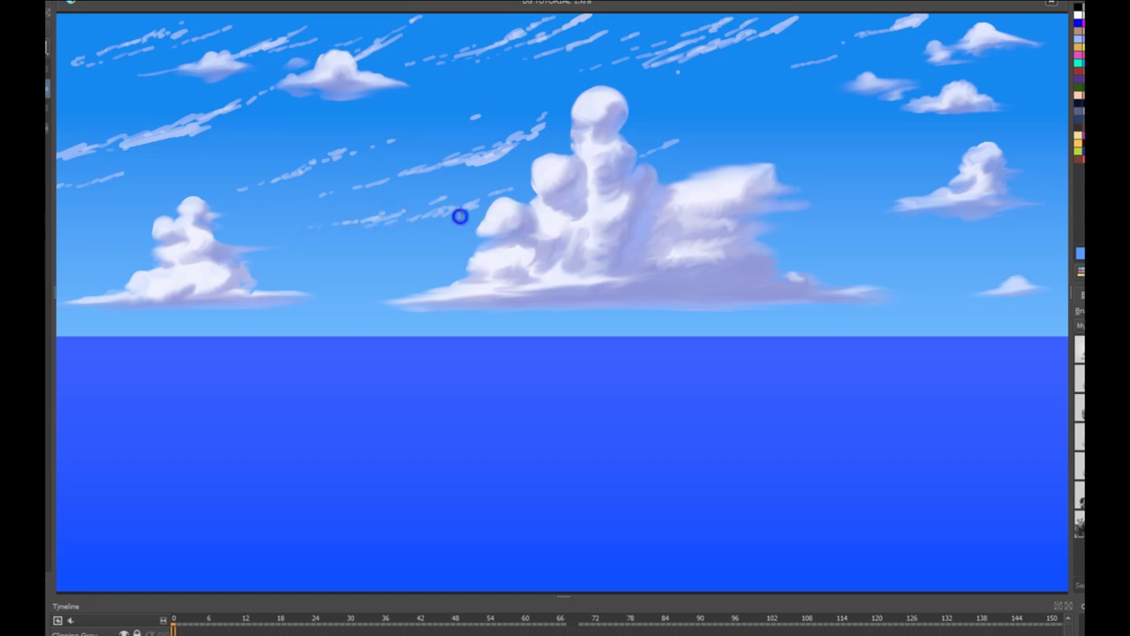
drag(422, 251, 389, 252)
drag(458, 243, 397, 247)
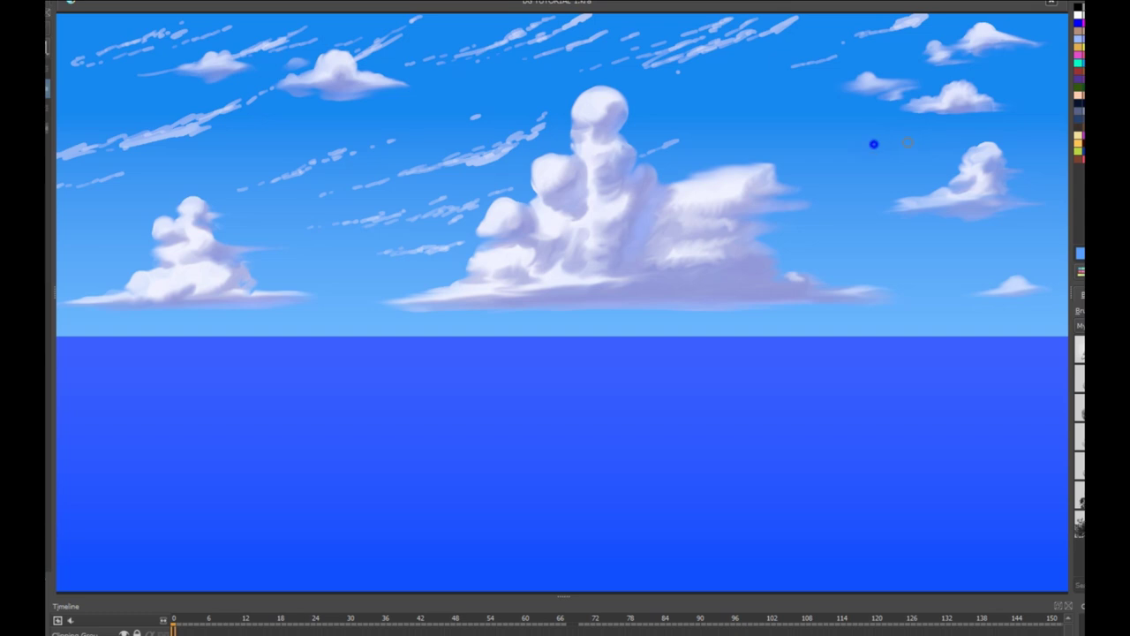
key(minus)
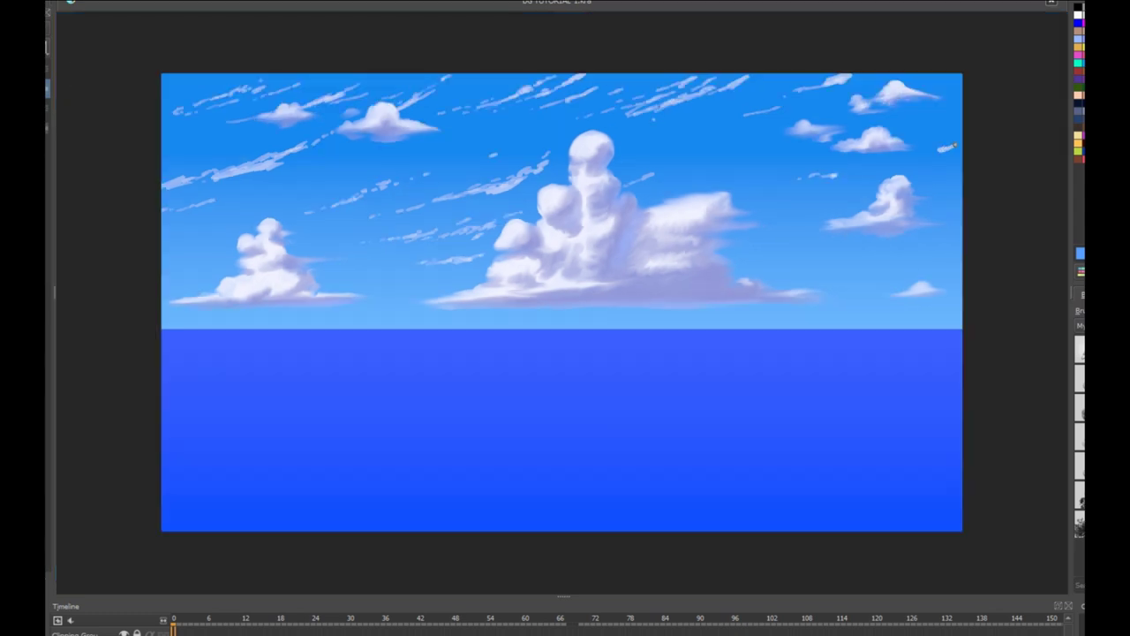
Step: Add short diagonal cloud streaks around the small clouds in the upper-right sky
mouse_move(898, 164)
mouse_down()
mouse_move(949, 147)
mouse_move(957, 125)
mouse_up()
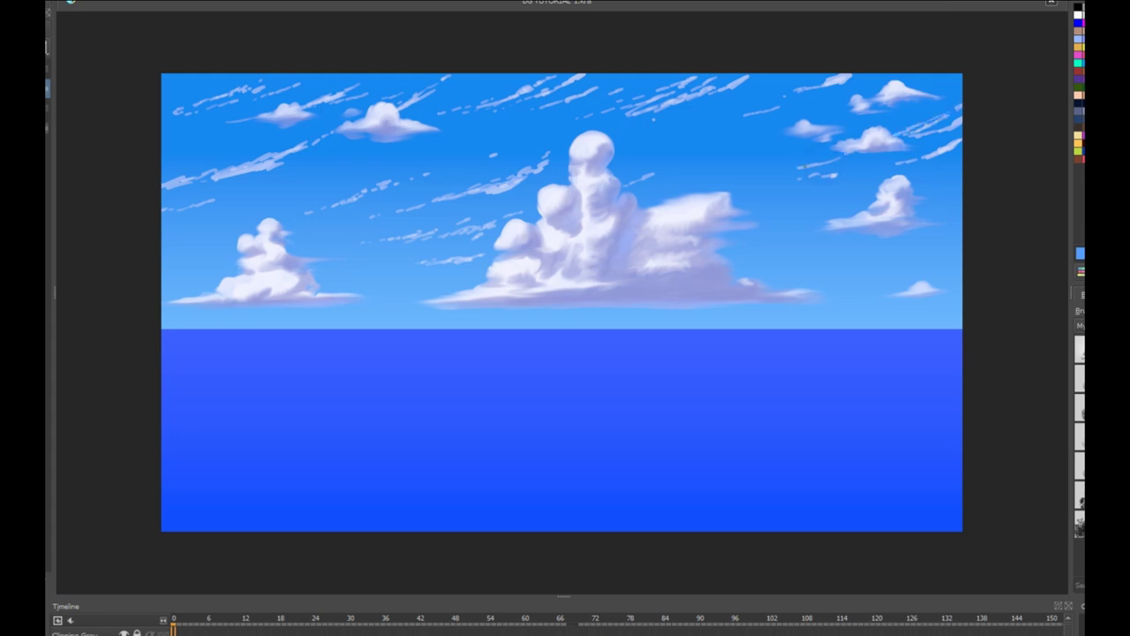
drag(784, 171, 832, 156)
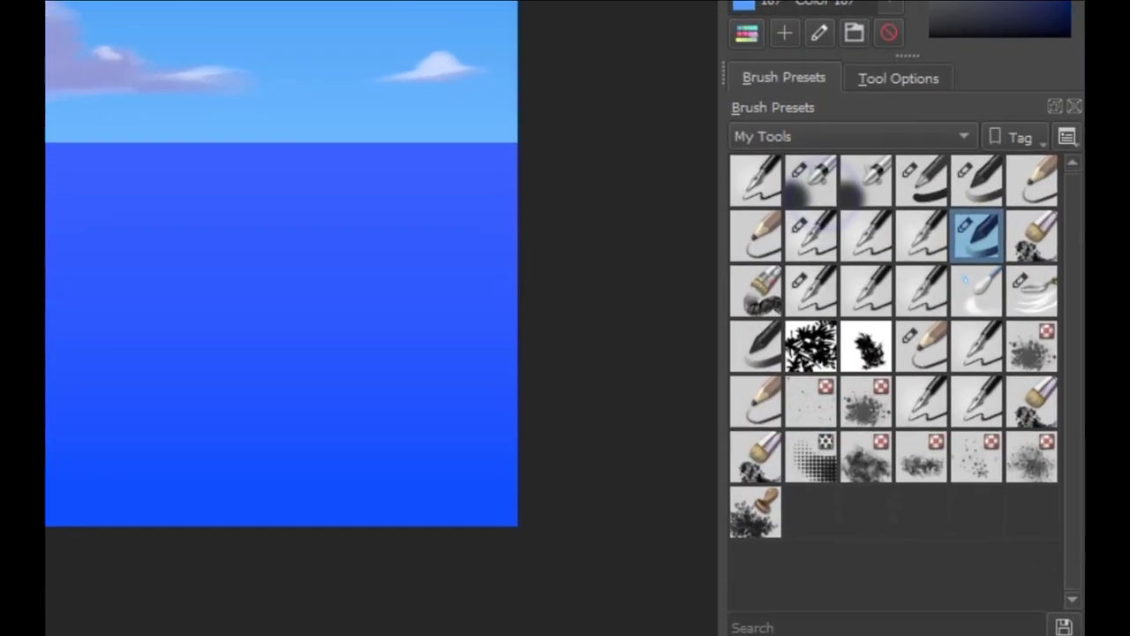
Step: Paint broad, soft translucent streaks across the upper sky and behind the right-hand cloud, plus thin streaks above the small cloud near the right horizon
click(977, 333)
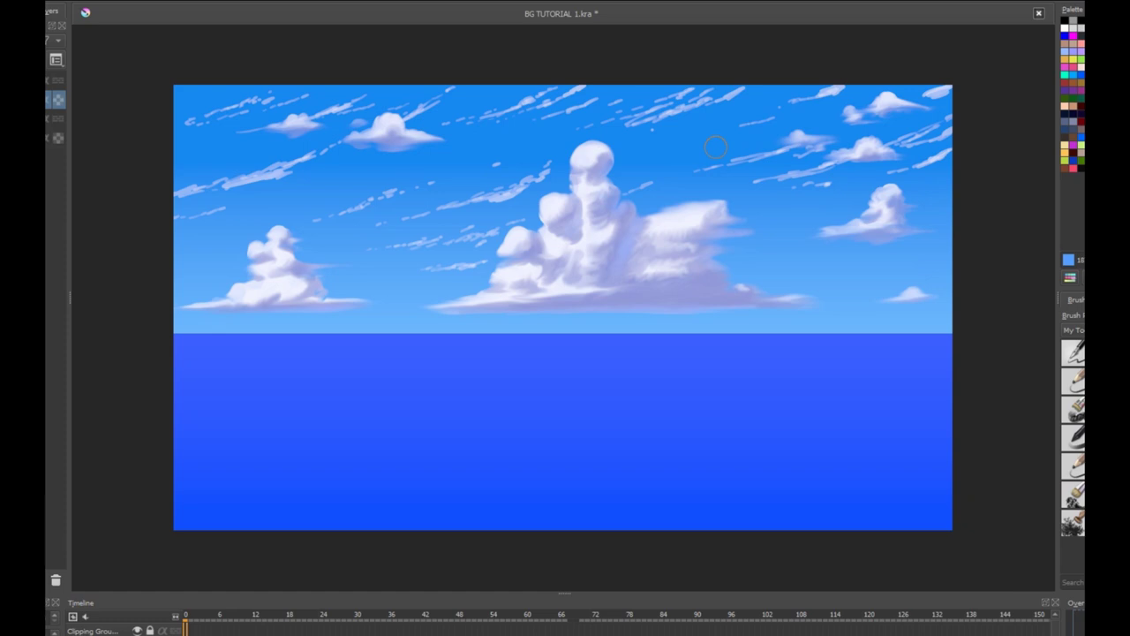
mouse_move(691, 144)
mouse_down()
mouse_move(820, 78)
mouse_move(642, 152)
mouse_up()
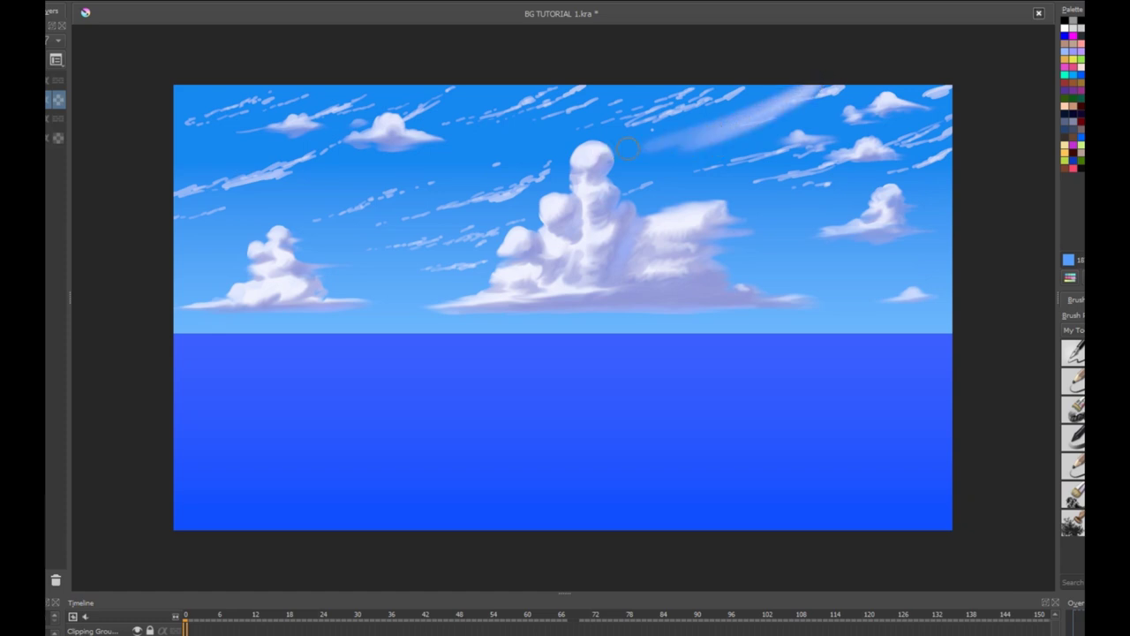
mouse_move(457, 150)
mouse_down()
mouse_move(565, 113)
mouse_move(359, 182)
mouse_up()
mouse_move(479, 98)
mouse_down()
mouse_move(510, 79)
mouse_move(455, 104)
mouse_up()
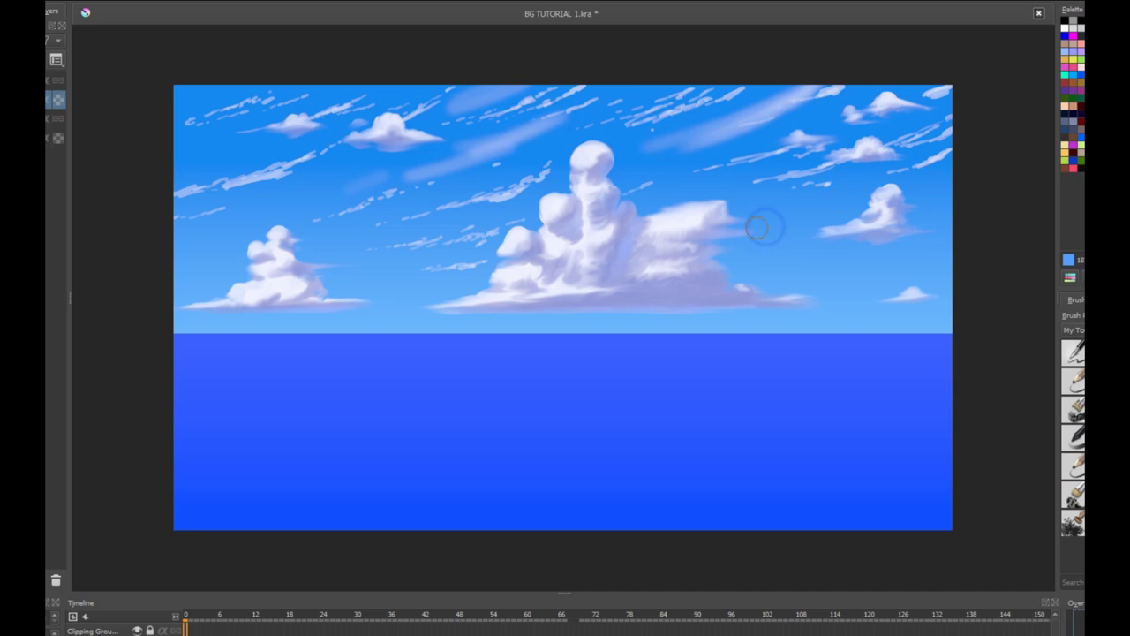
mouse_move(764, 227)
mouse_down()
mouse_move(952, 196)
mouse_move(759, 226)
mouse_up()
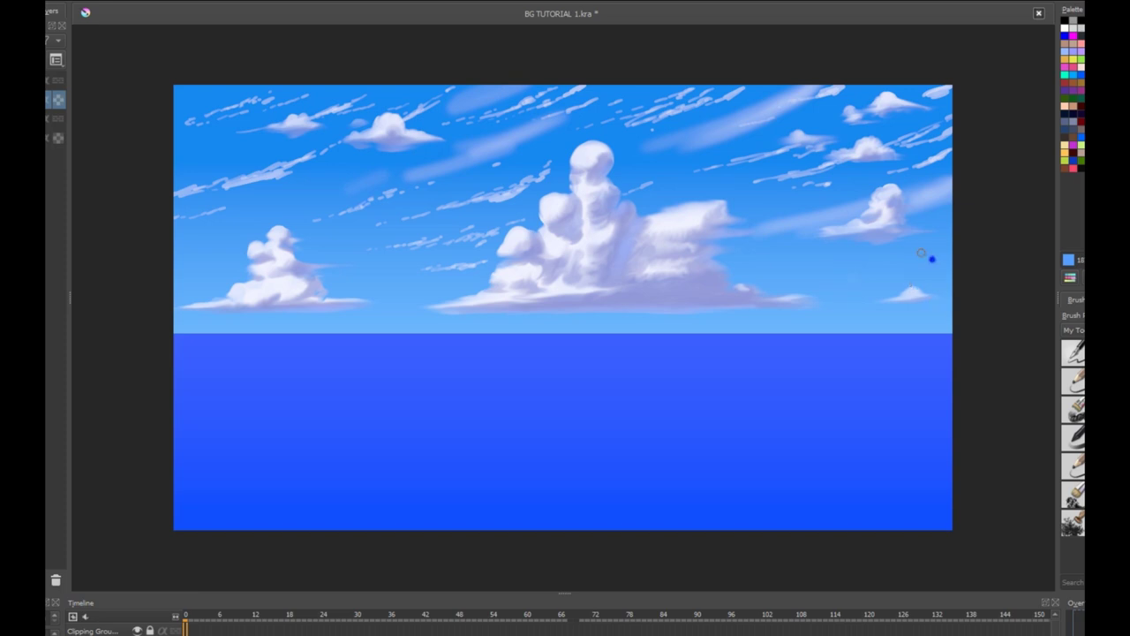
drag(946, 247, 810, 276)
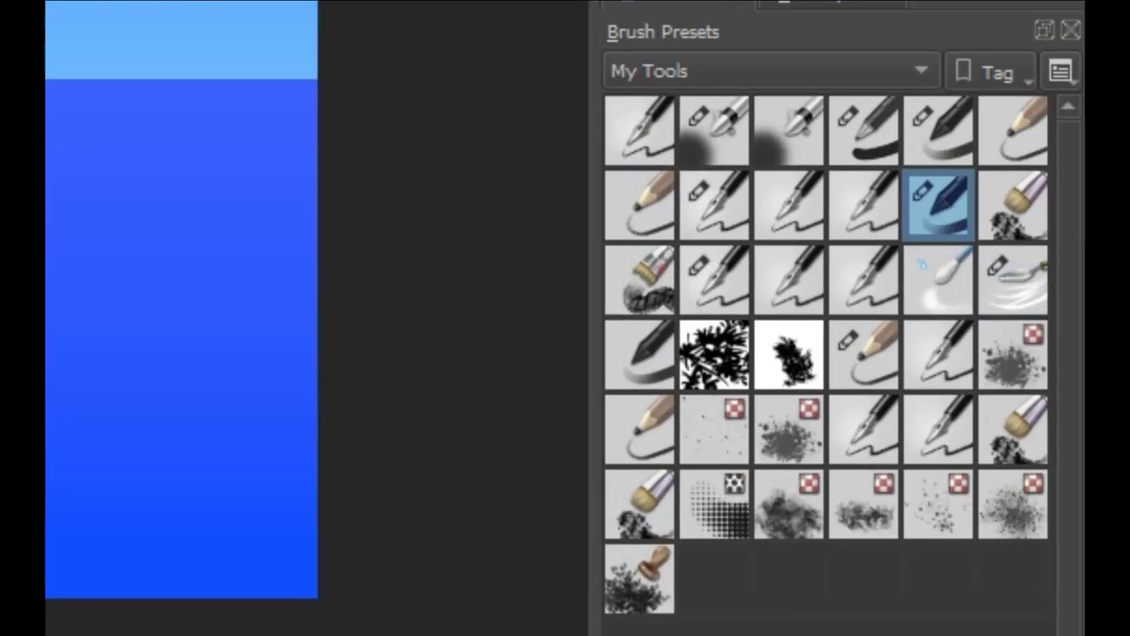
Step: Choose the Blender Knife Edge brush and smear the dashed streaks in the sky's upper-left corner into soft, tapering wisps
click(1013, 279)
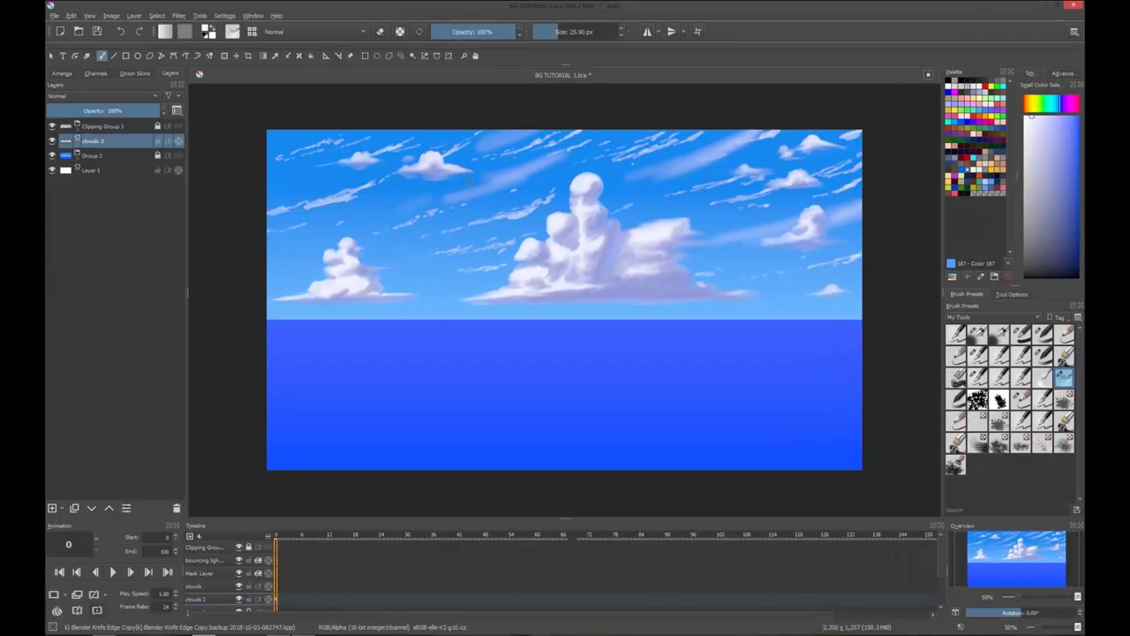
key(1)
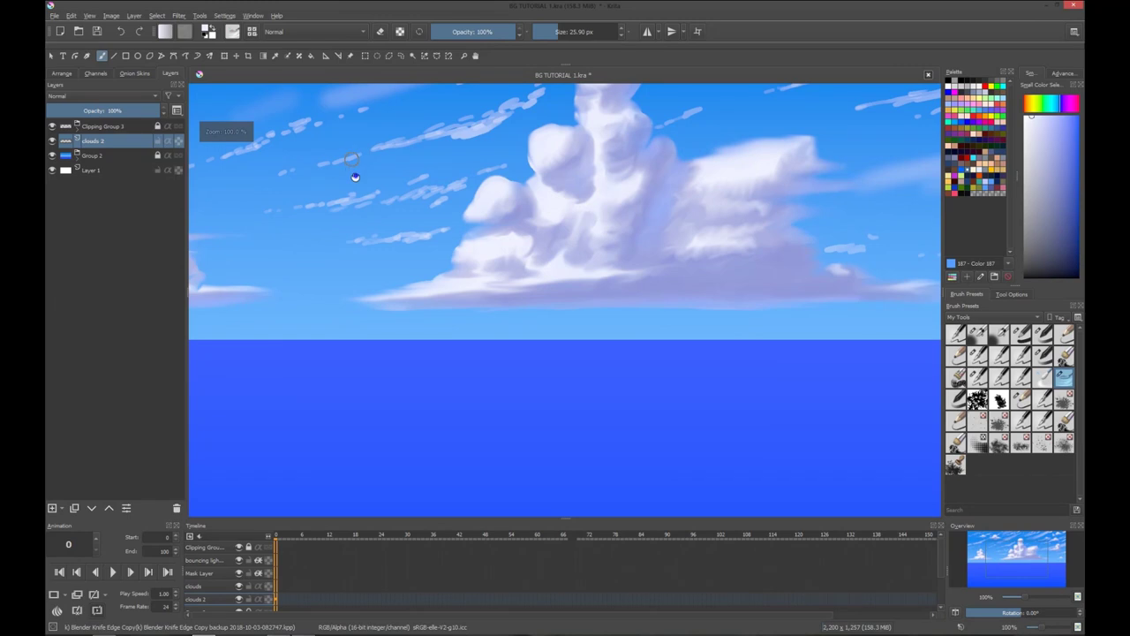
drag(355, 177, 732, 292)
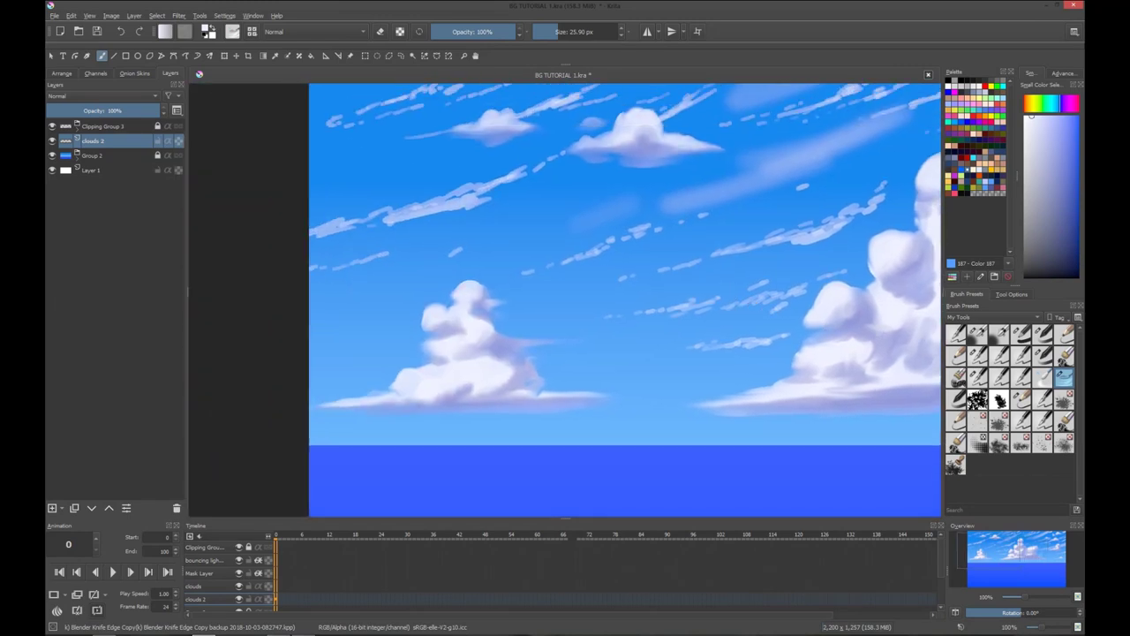
drag(421, 94, 585, 251)
key(ctrl+plus)
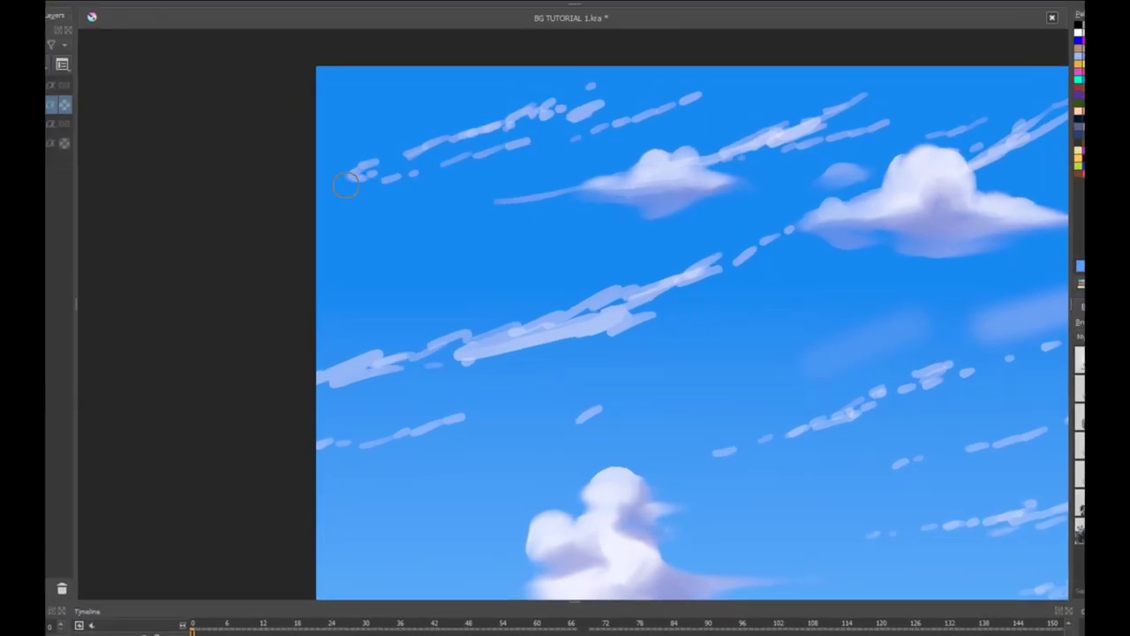
mouse_move(333, 183)
mouse_down()
mouse_move(561, 99)
mouse_move(525, 120)
mouse_move(441, 129)
mouse_move(548, 117)
mouse_move(499, 104)
mouse_move(643, 81)
mouse_up()
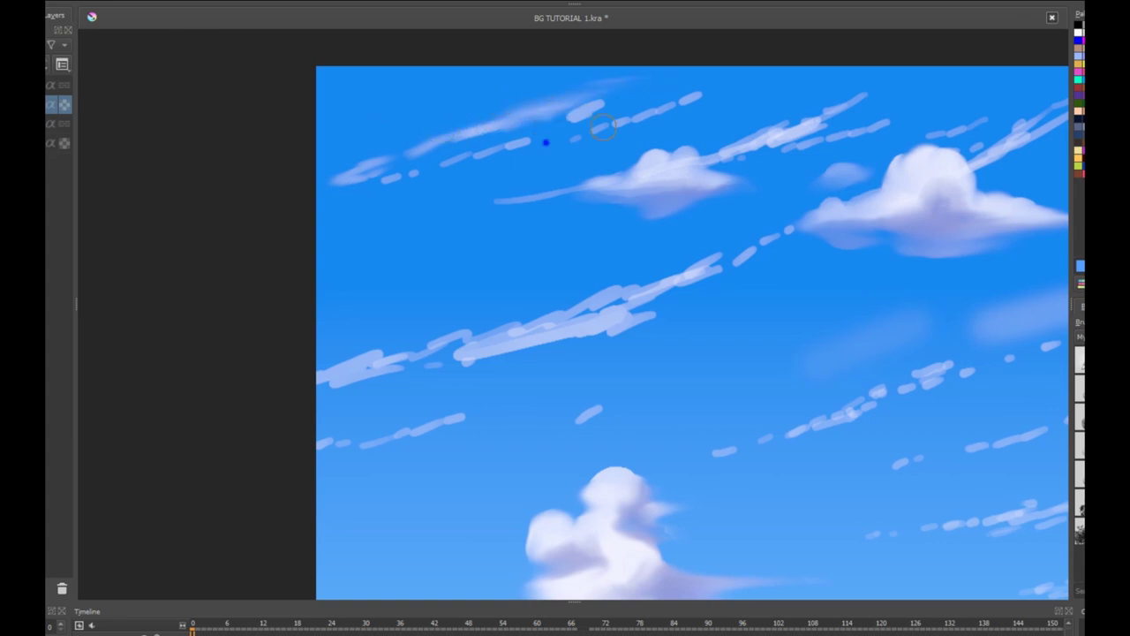
mouse_move(450, 161)
mouse_down()
mouse_move(614, 148)
mouse_move(534, 151)
mouse_move(568, 134)
mouse_move(499, 128)
mouse_up()
mouse_move(397, 171)
mouse_down()
mouse_move(532, 134)
mouse_move(342, 188)
mouse_move(325, 182)
mouse_move(433, 169)
mouse_move(528, 138)
mouse_up()
mouse_move(631, 113)
mouse_down()
mouse_move(565, 121)
mouse_move(718, 68)
mouse_move(664, 114)
mouse_up()
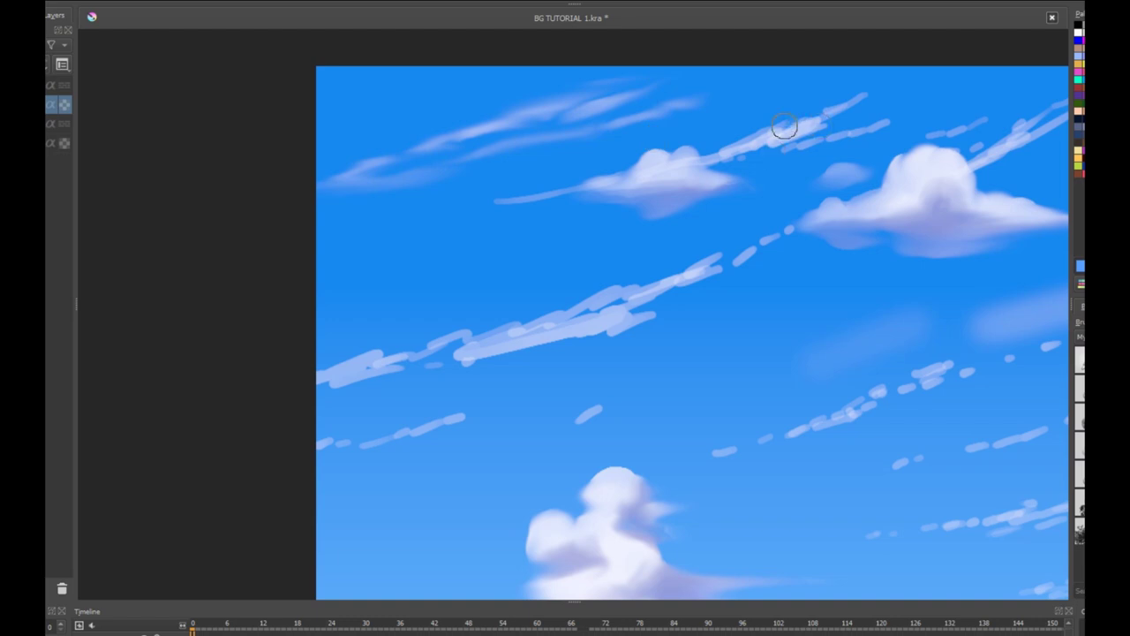
Step: Blend the streaks on both sides of the small upper-left cloud into tapered wisps
drag(770, 130, 879, 89)
drag(749, 141, 707, 157)
drag(565, 193, 489, 209)
mouse_move(770, 152)
mouse_down()
mouse_move(892, 117)
mouse_move(764, 149)
mouse_up()
drag(850, 174, 837, 182)
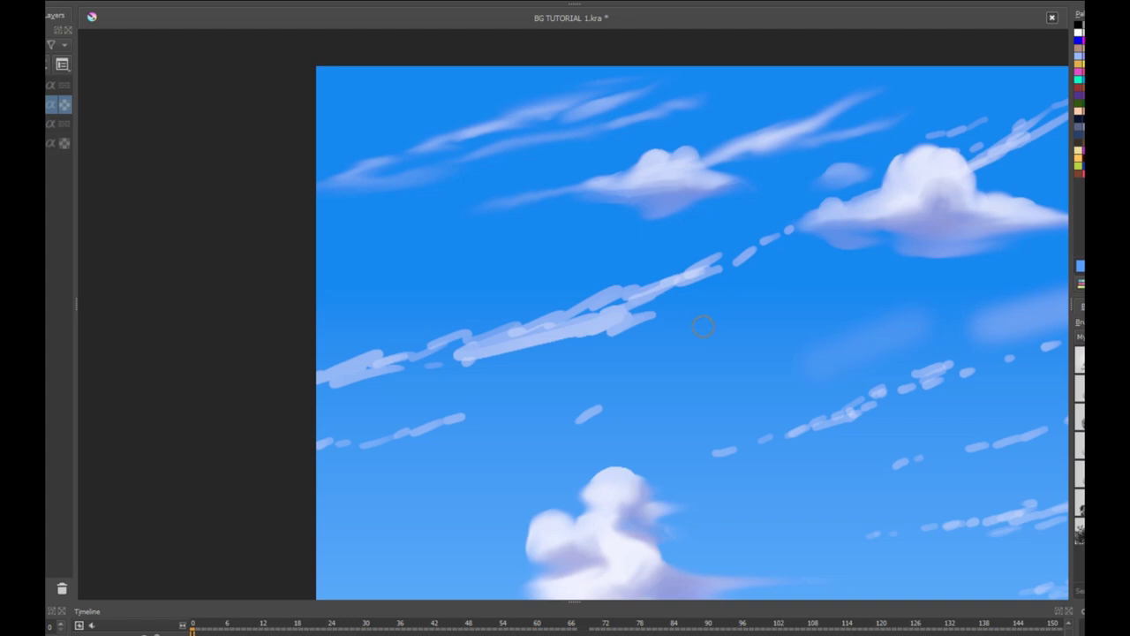
Step: Smear the long diagonal streak leading to the second small cloud, along with the thin streak beneath it at the left edge
mouse_move(356, 370)
mouse_down()
mouse_move(322, 375)
mouse_move(672, 285)
mouse_move(766, 254)
mouse_move(762, 237)
mouse_move(799, 229)
mouse_up()
drag(469, 353, 326, 384)
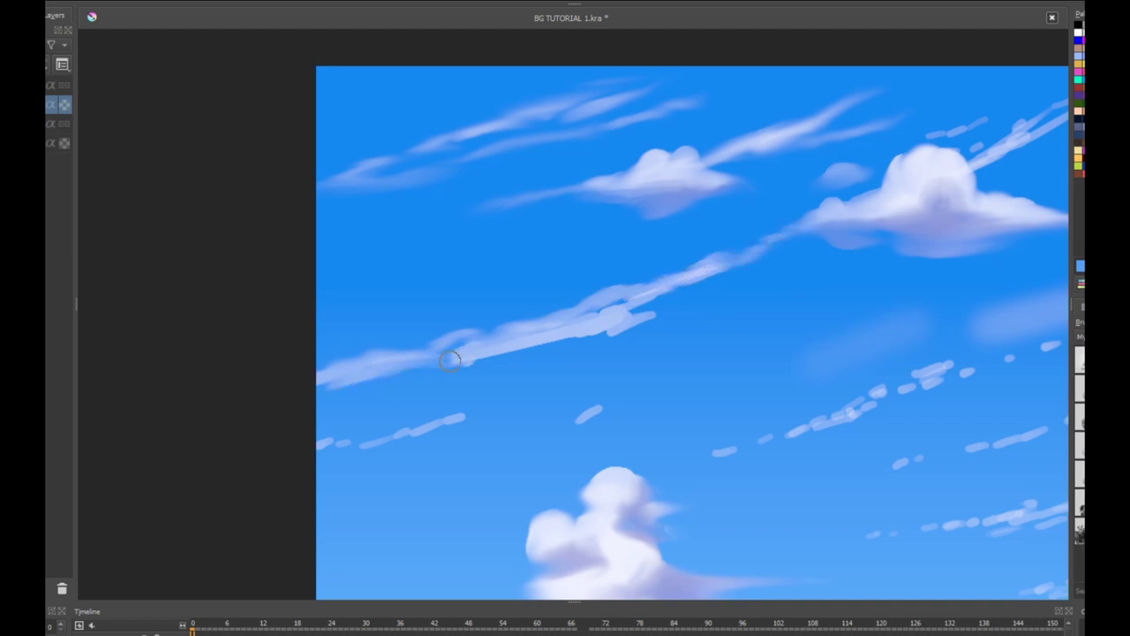
mouse_move(583, 328)
mouse_down()
mouse_move(645, 303)
mouse_move(590, 341)
mouse_up()
mouse_move(461, 419)
mouse_down()
mouse_move(330, 447)
mouse_move(480, 415)
mouse_up()
mouse_move(449, 352)
mouse_down()
mouse_move(648, 310)
mouse_move(720, 277)
mouse_up()
Step: Blend the short streak above the tall left cloud and the dashed streak rising from its upper right
mouse_move(599, 409)
mouse_down()
mouse_move(567, 422)
mouse_move(609, 405)
mouse_up()
drag(879, 397, 717, 454)
mouse_move(861, 405)
mouse_down()
mouse_move(954, 371)
mouse_move(707, 360)
mouse_up()
drag(713, 355, 790, 339)
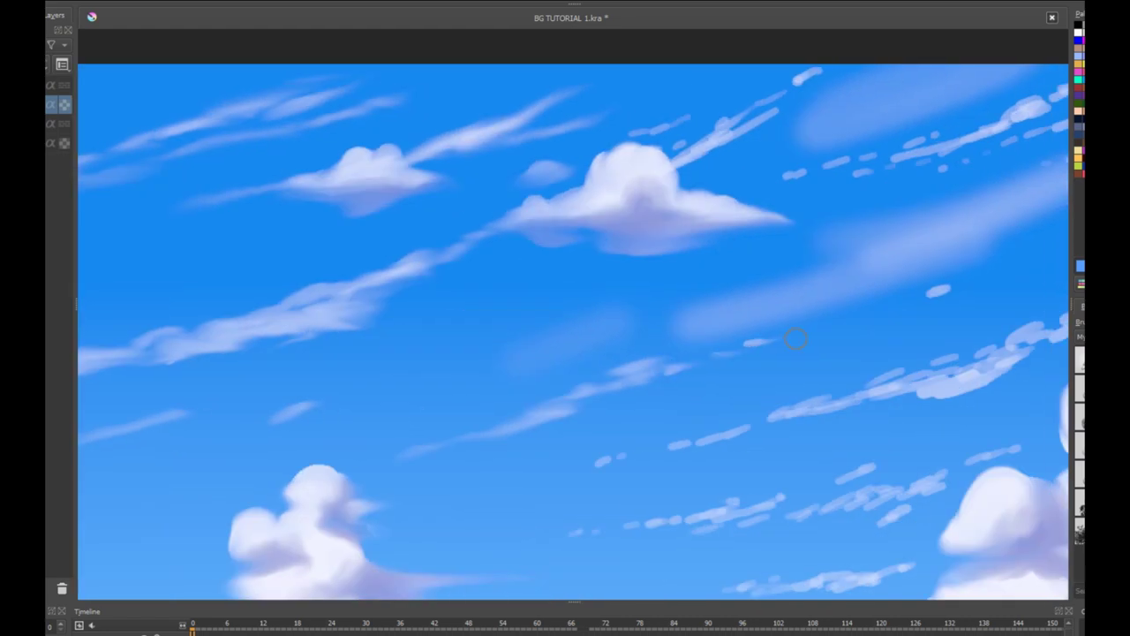
Step: Smear the streaks to the upper right of the second small cloud into feathered wisps
drag(673, 165, 706, 152)
drag(632, 134, 694, 116)
drag(706, 146, 757, 113)
mouse_move(819, 73)
mouse_down()
mouse_move(773, 85)
mouse_move(861, 92)
mouse_up()
drag(695, 153, 767, 134)
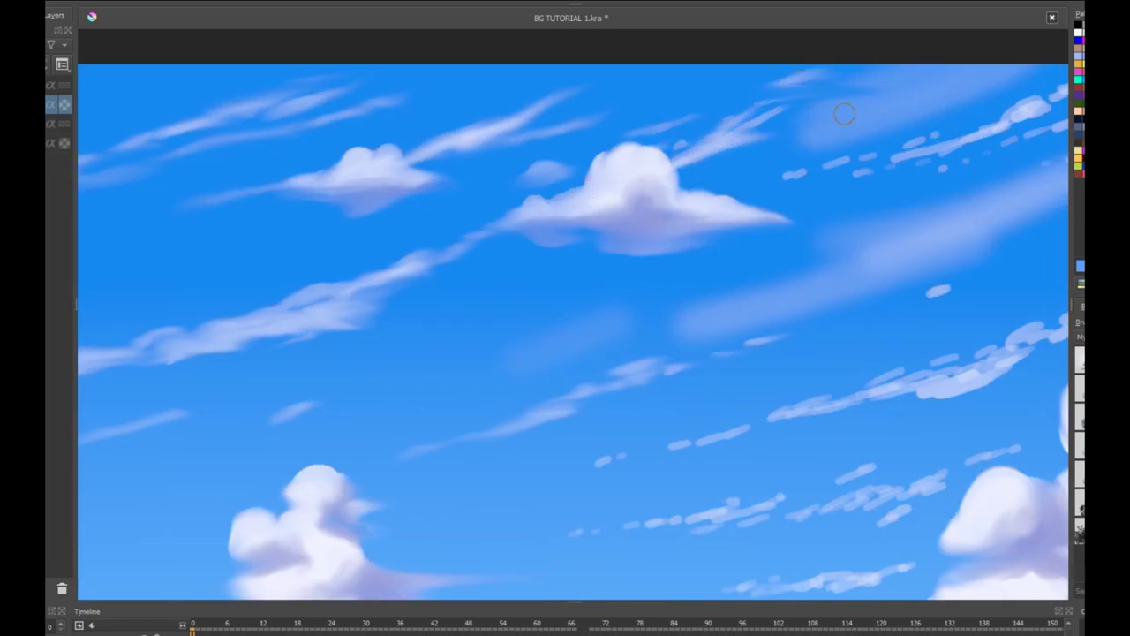
Step: Blend the dashed streaks and broad soft bands between the second small cloud and the large cloud
mouse_move(1012, 96)
mouse_down()
mouse_move(973, 114)
mouse_move(1033, 111)
mouse_move(761, 180)
mouse_up()
drag(813, 112, 744, 126)
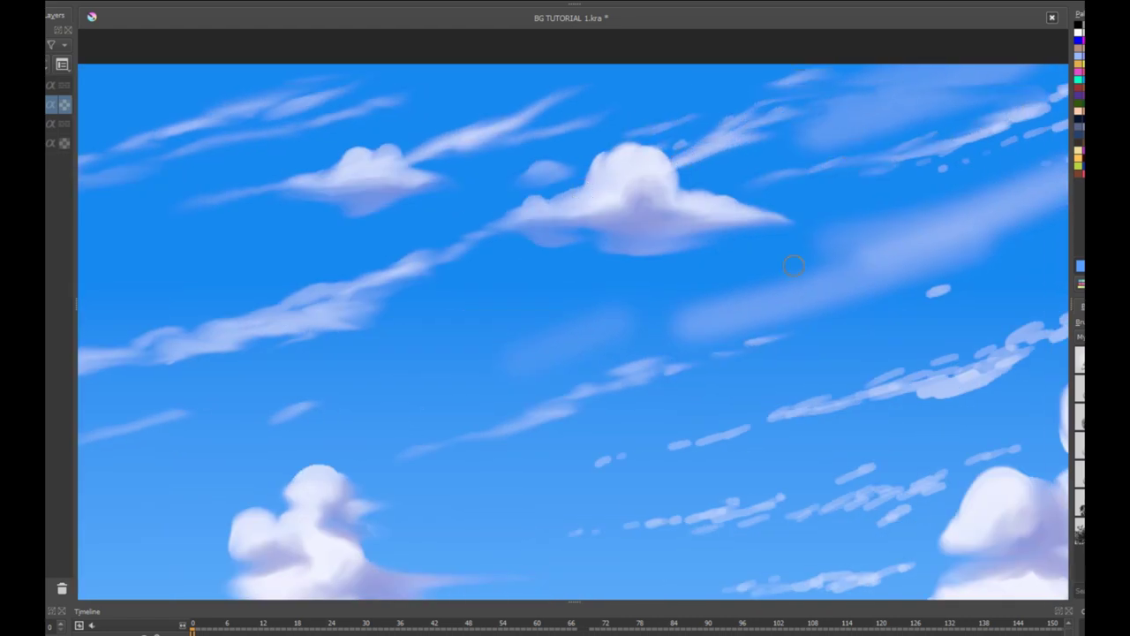
drag(923, 259, 659, 328)
drag(919, 293, 968, 288)
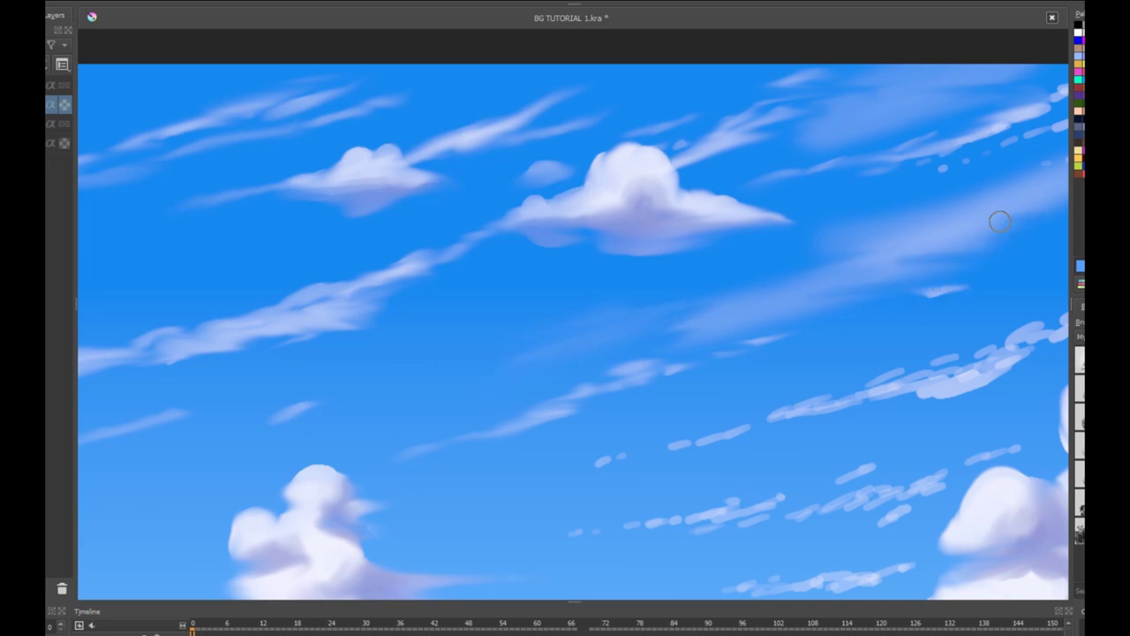
Step: Smear the clusters of streaks along the upper sky above the large cloud's head
drag(895, 393, 639, 420)
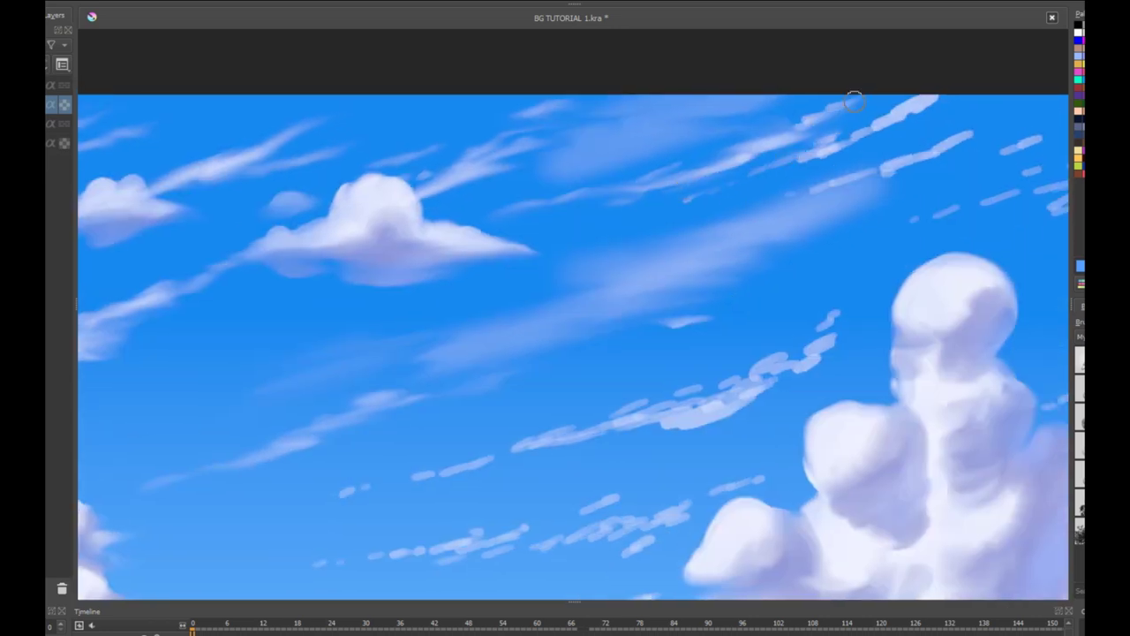
drag(863, 143, 773, 164)
drag(861, 179, 993, 124)
drag(870, 206, 790, 210)
mouse_move(1036, 136)
mouse_down()
mouse_move(843, 154)
mouse_move(881, 145)
mouse_up()
mouse_move(861, 158)
mouse_down()
mouse_move(817, 191)
mouse_move(1034, 123)
mouse_up()
drag(1033, 141, 862, 174)
mouse_move(862, 174)
mouse_down()
mouse_move(686, 258)
mouse_move(927, 168)
mouse_up()
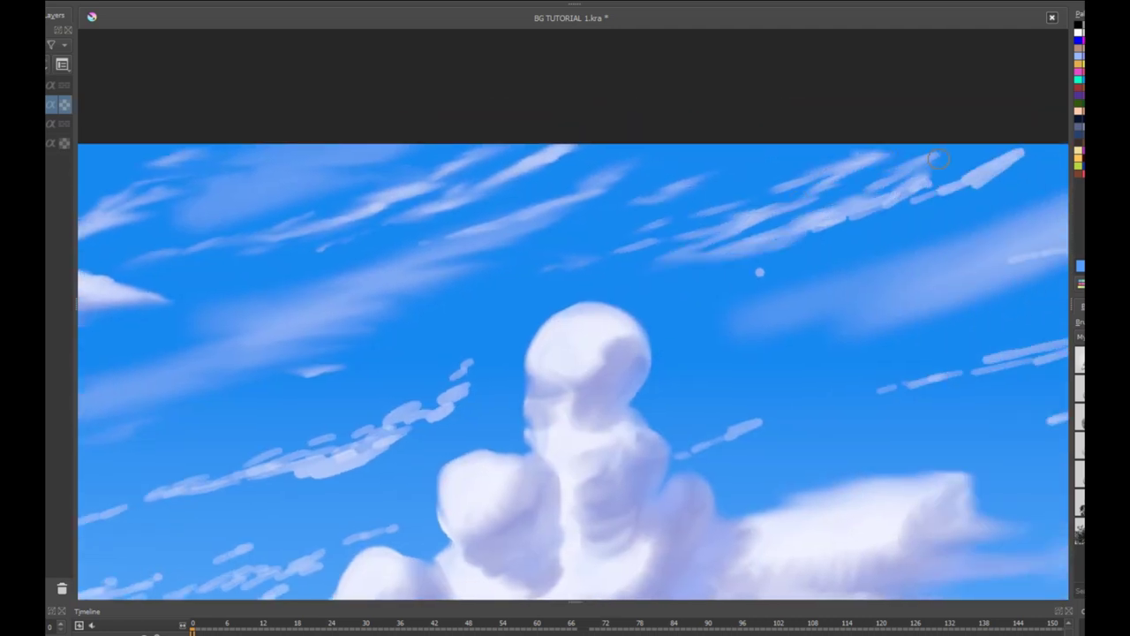
Step: Blend the end of the upper streak cluster and the broad soft band to the upper right of the large cloud's head
drag(777, 243, 1025, 152)
mouse_move(764, 270)
mouse_down()
mouse_move(752, 274)
mouse_move(773, 277)
mouse_up()
drag(661, 346, 998, 196)
drag(644, 222, 707, 212)
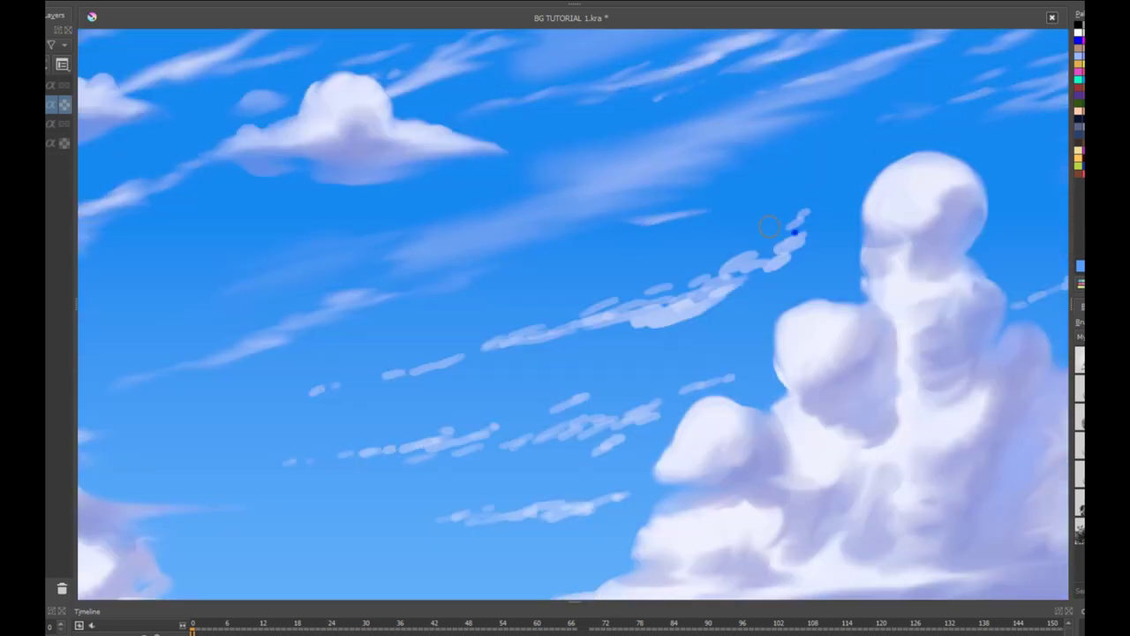
Step: Smear all the streaks to the left of the large cloud into soft, tapering wisps
drag(786, 228, 823, 213)
mouse_move(724, 283)
mouse_down()
mouse_move(799, 253)
mouse_move(568, 329)
mouse_move(707, 278)
mouse_up()
drag(706, 278, 311, 393)
drag(311, 393, 716, 269)
drag(871, 285, 993, 159)
mouse_move(427, 334)
mouse_down()
mouse_move(714, 375)
mouse_move(616, 414)
mouse_up()
drag(616, 414, 726, 374)
drag(768, 291, 808, 281)
drag(808, 281, 448, 317)
Step: Blend the thin streak right of the large cloud's head and refine the soft band extending towards the upper-right clouds
drag(786, 210, 905, 166)
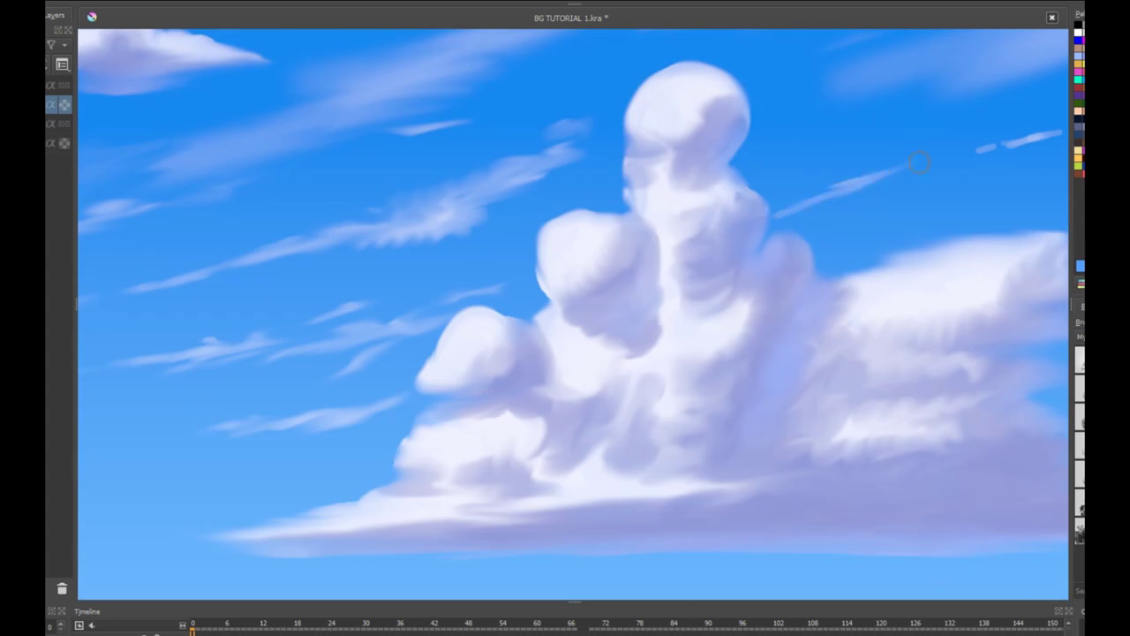
drag(976, 153, 1042, 135)
drag(874, 181, 799, 204)
drag(659, 368, 309, 564)
mouse_move(671, 225)
mouse_down()
mouse_move(818, 172)
mouse_move(870, 196)
mouse_move(800, 212)
mouse_up()
drag(813, 153, 1047, 115)
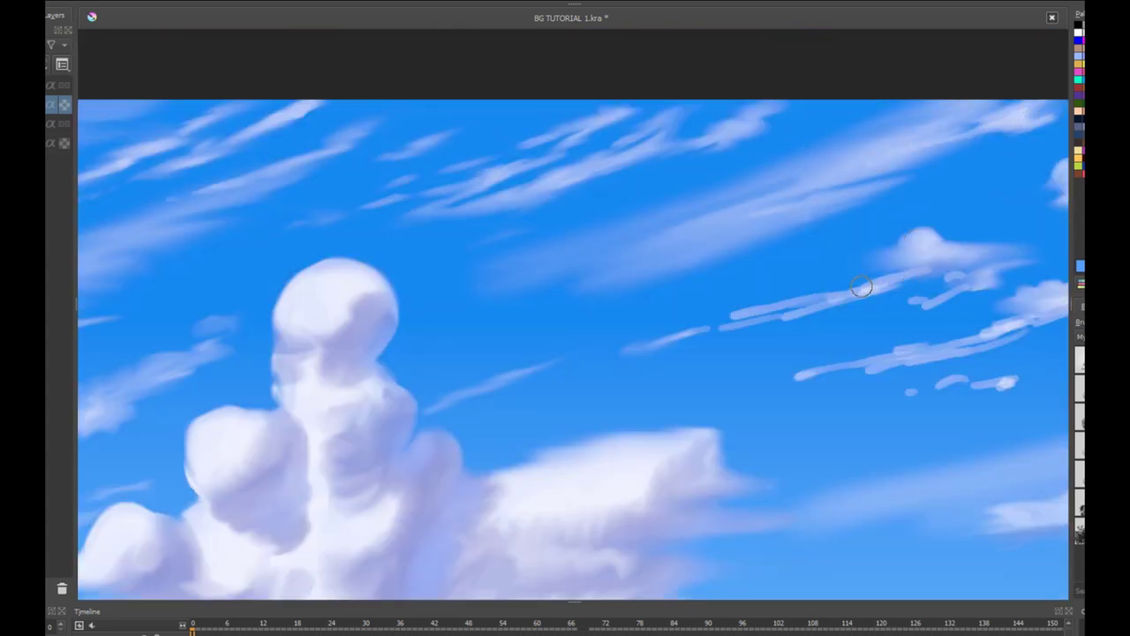
Step: Smear the streaks around and between the small upper-right clouds so they merge softly with the clouds
mouse_move(868, 288)
mouse_down()
mouse_move(742, 335)
mouse_move(627, 351)
mouse_up()
mouse_move(914, 301)
mouse_down()
mouse_move(981, 283)
mouse_move(925, 303)
mouse_up()
mouse_move(904, 356)
mouse_down()
mouse_move(628, 363)
mouse_move(545, 379)
mouse_move(1046, 221)
mouse_up()
drag(1046, 221, 808, 258)
drag(817, 252, 855, 214)
drag(757, 180, 850, 159)
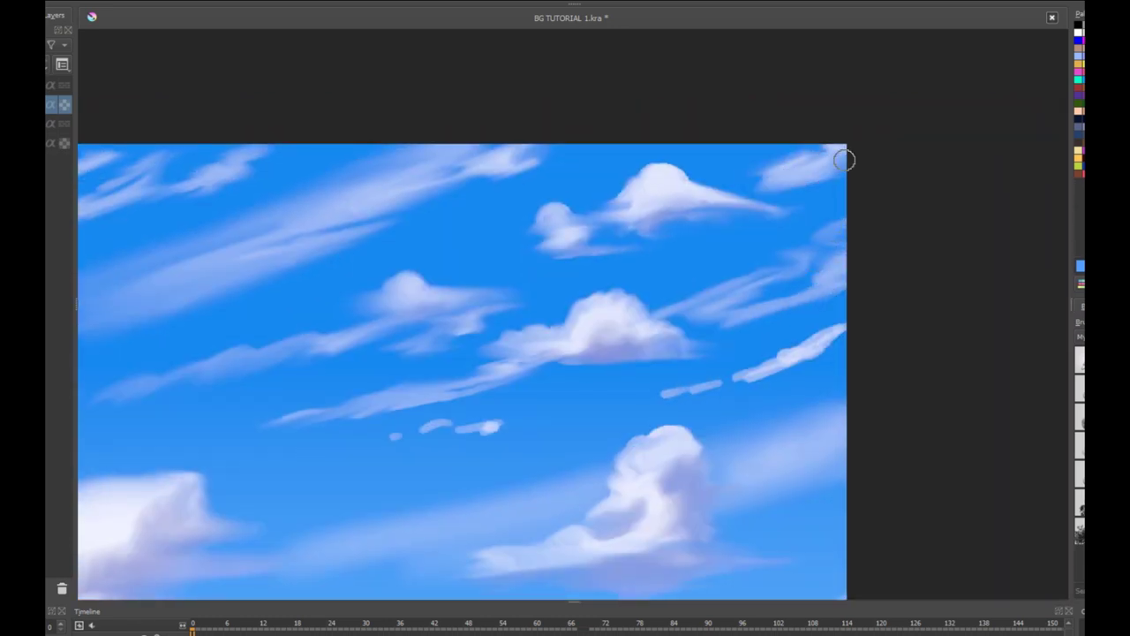
Step: Blend the remaining streaks along the sky's right edge and right of the large cloud, ending with the whole canvas in view
mouse_move(819, 335)
mouse_down()
mouse_move(620, 409)
mouse_move(823, 344)
mouse_up()
drag(753, 476, 941, 229)
mouse_move(706, 172)
mouse_down()
mouse_move(601, 181)
mouse_move(658, 159)
mouse_up()
drag(720, 430, 841, 282)
drag(966, 217, 644, 310)
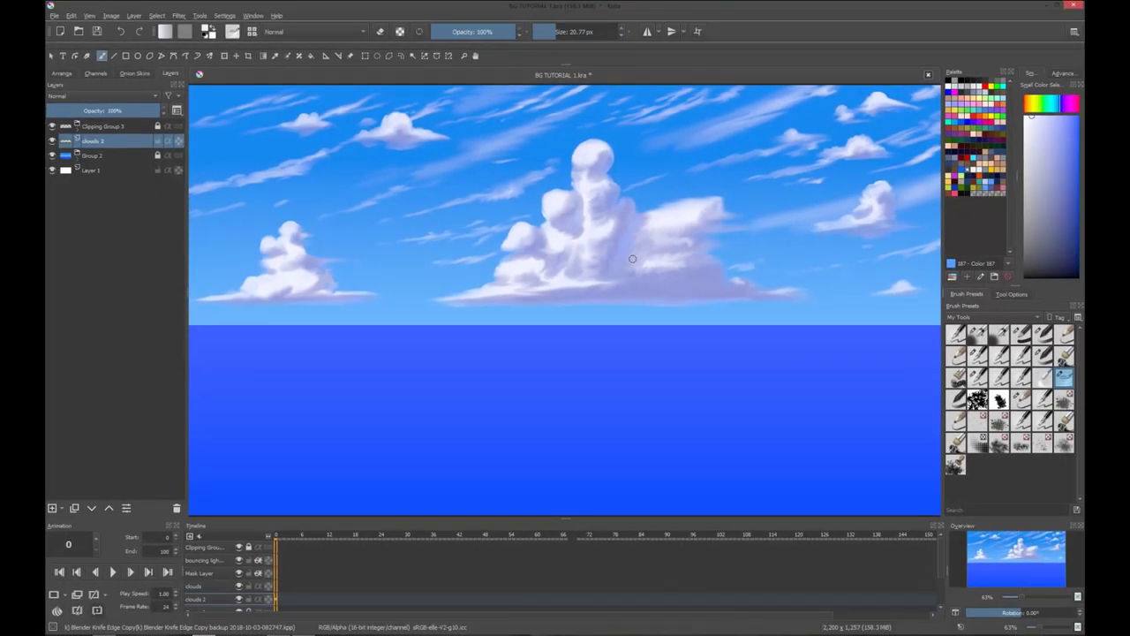
mouse_move(643, 277)
mouse_down()
mouse_move(638, 286)
mouse_move(661, 288)
mouse_up()
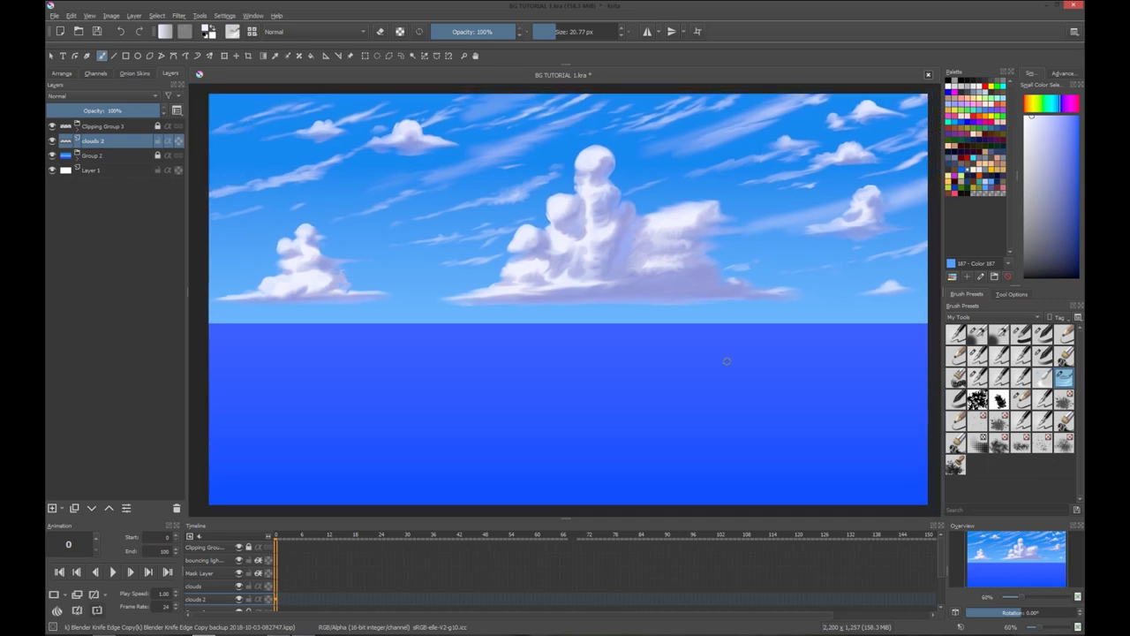